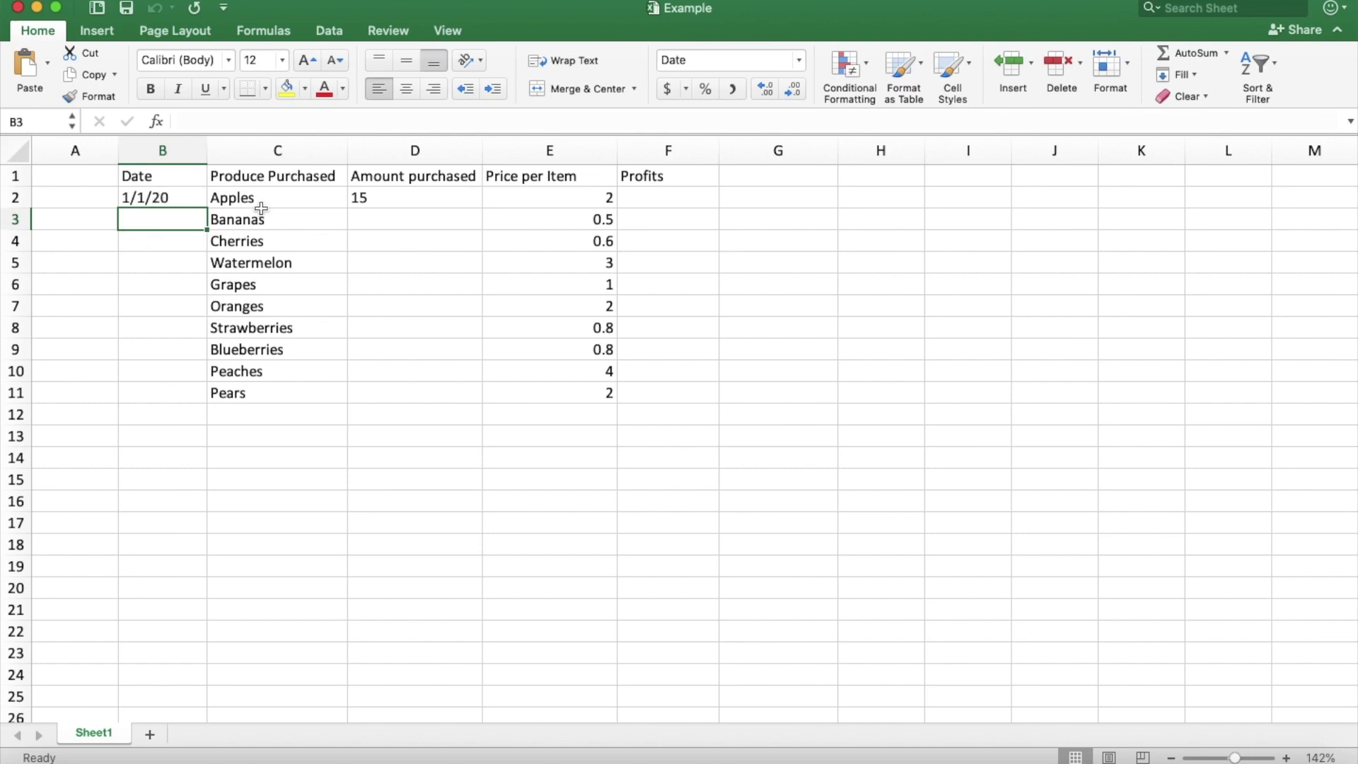
click(188, 200)
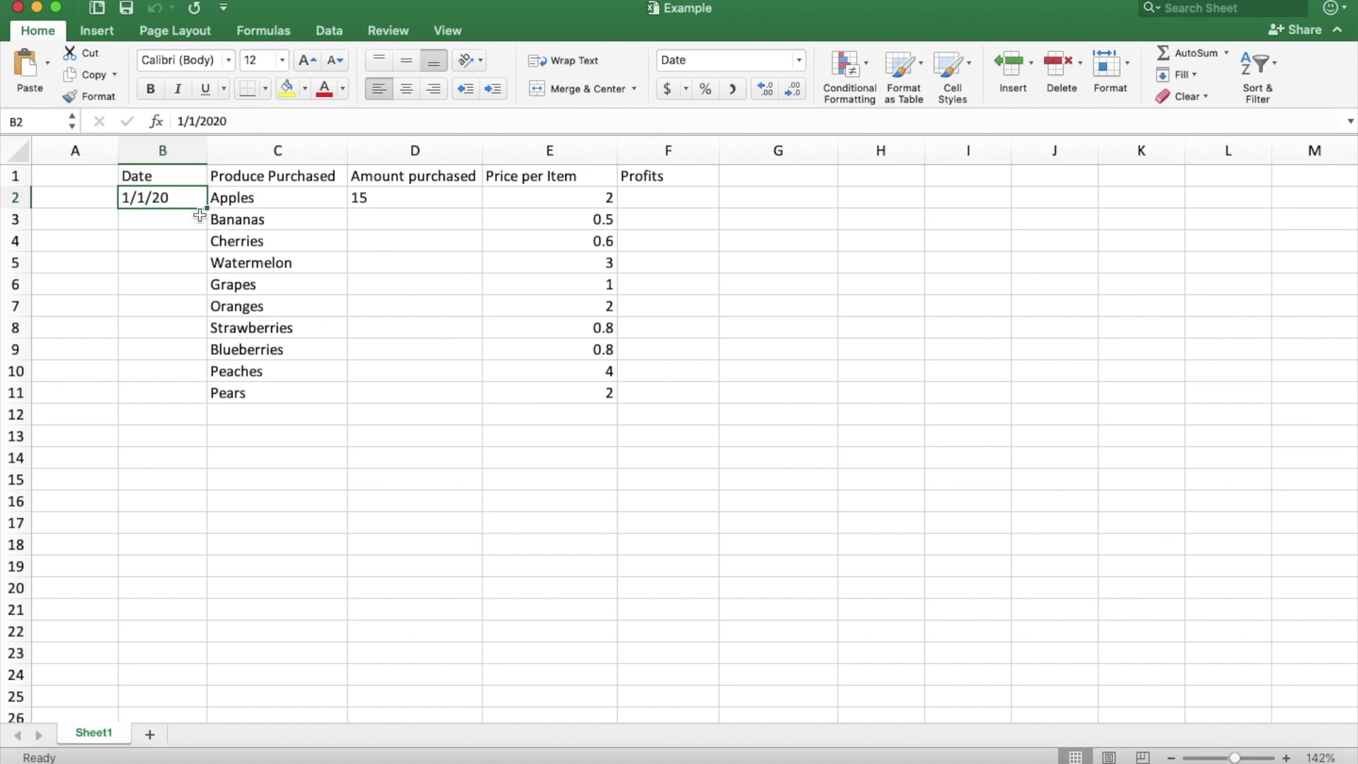
drag(204, 210, 213, 394)
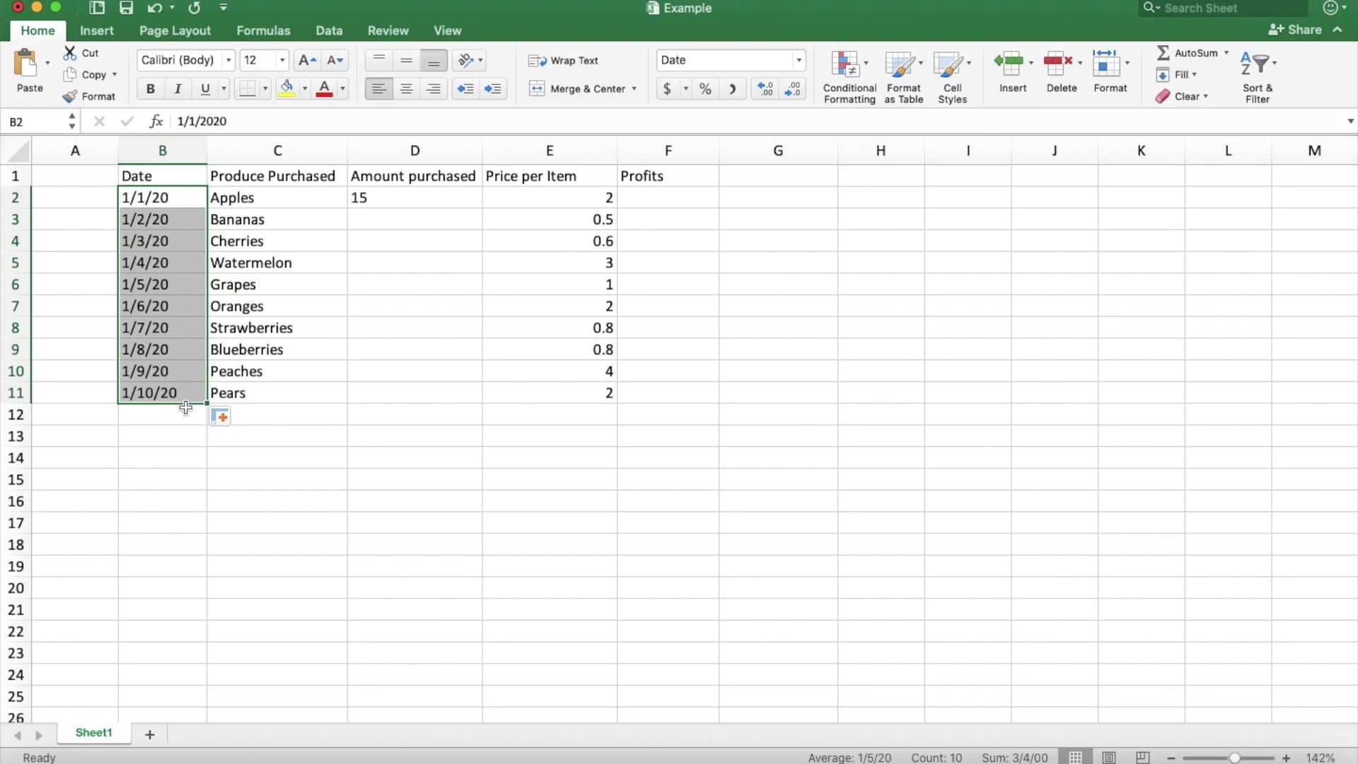
key(super+z)
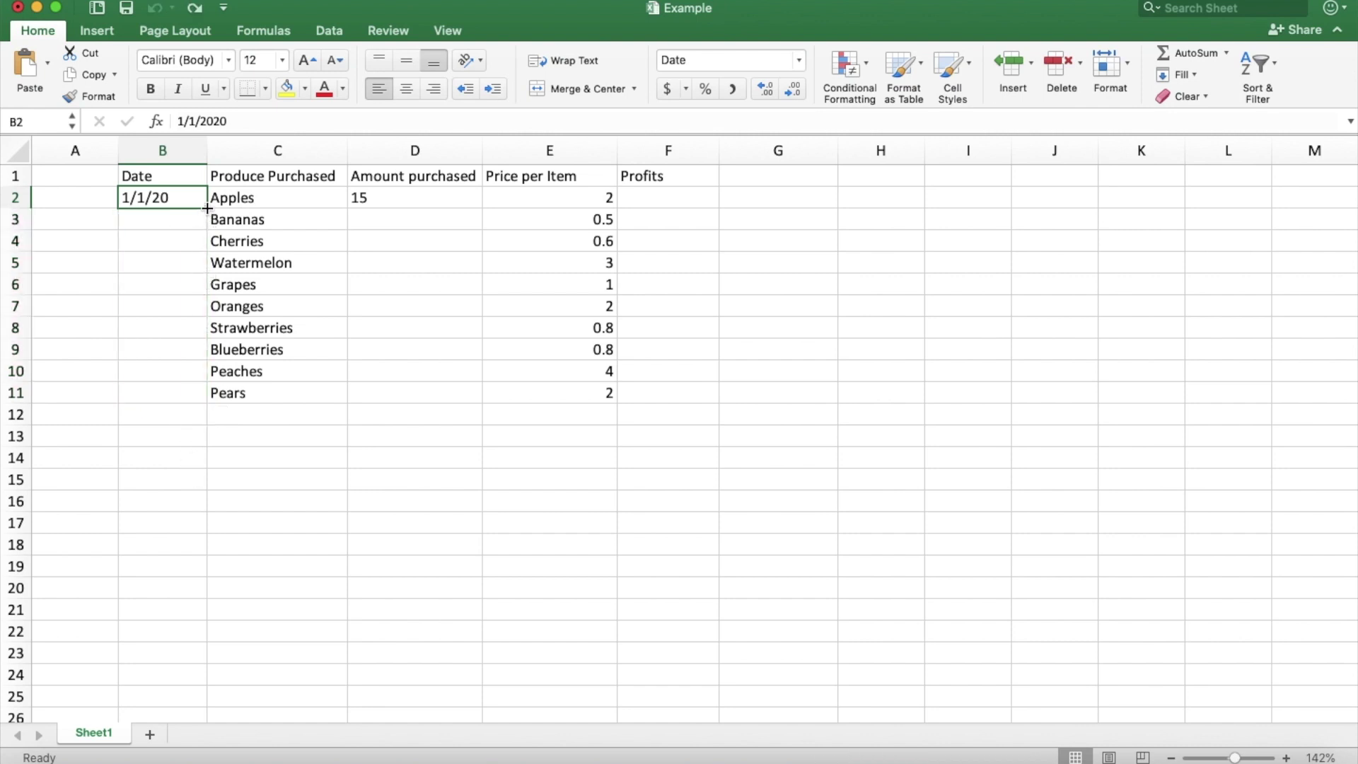
drag(206, 208, 207, 401)
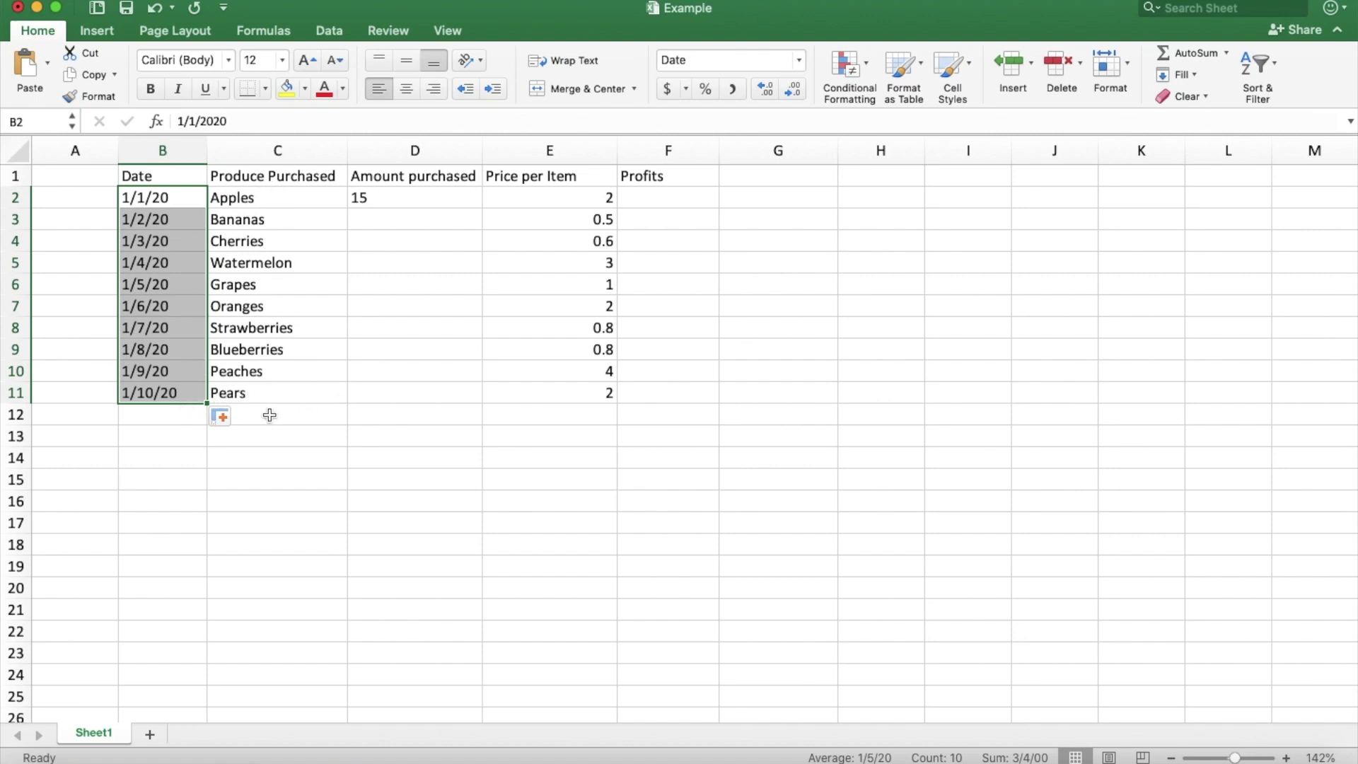
key(super+z)
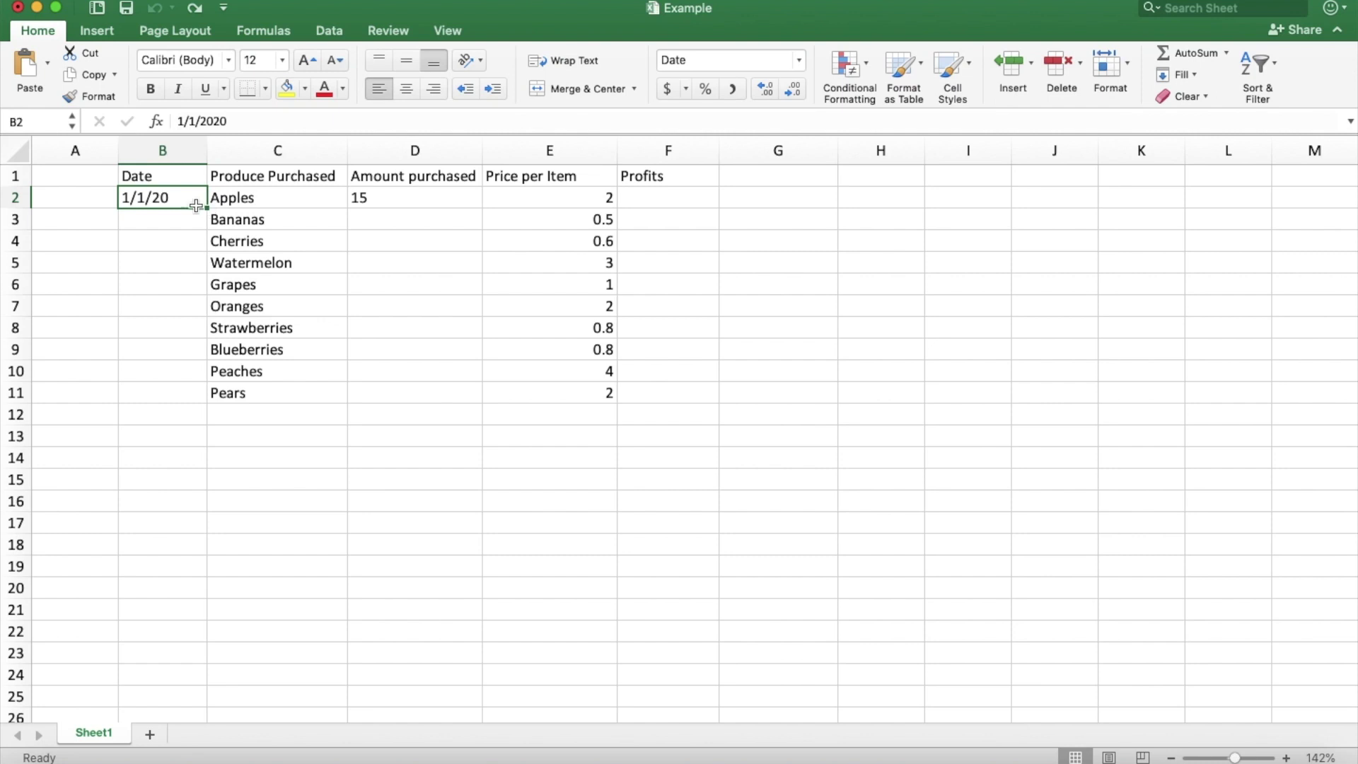
- Try copying and typing dates into B3 and B4, then clear both cells again
key(super+c)
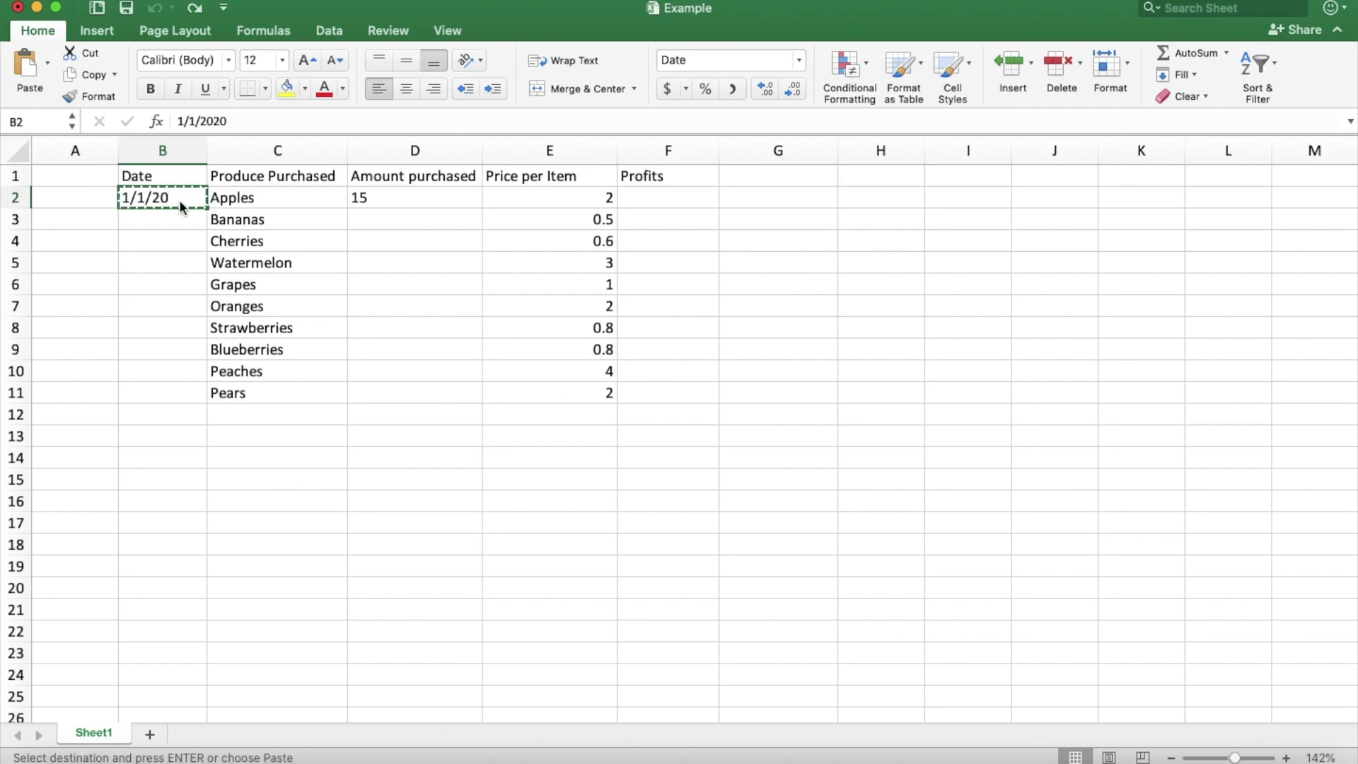
click(164, 224)
key(super+v)
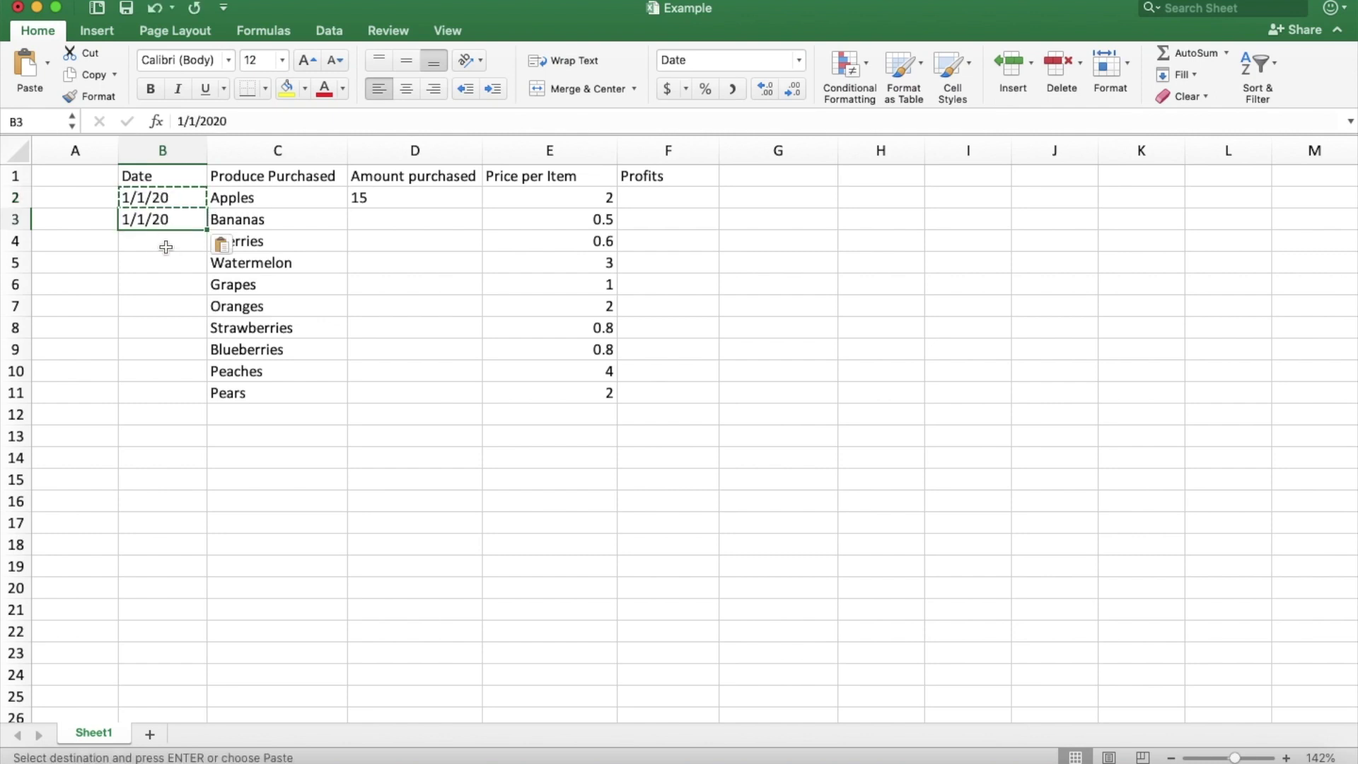
click(165, 244)
text(1/1/20)
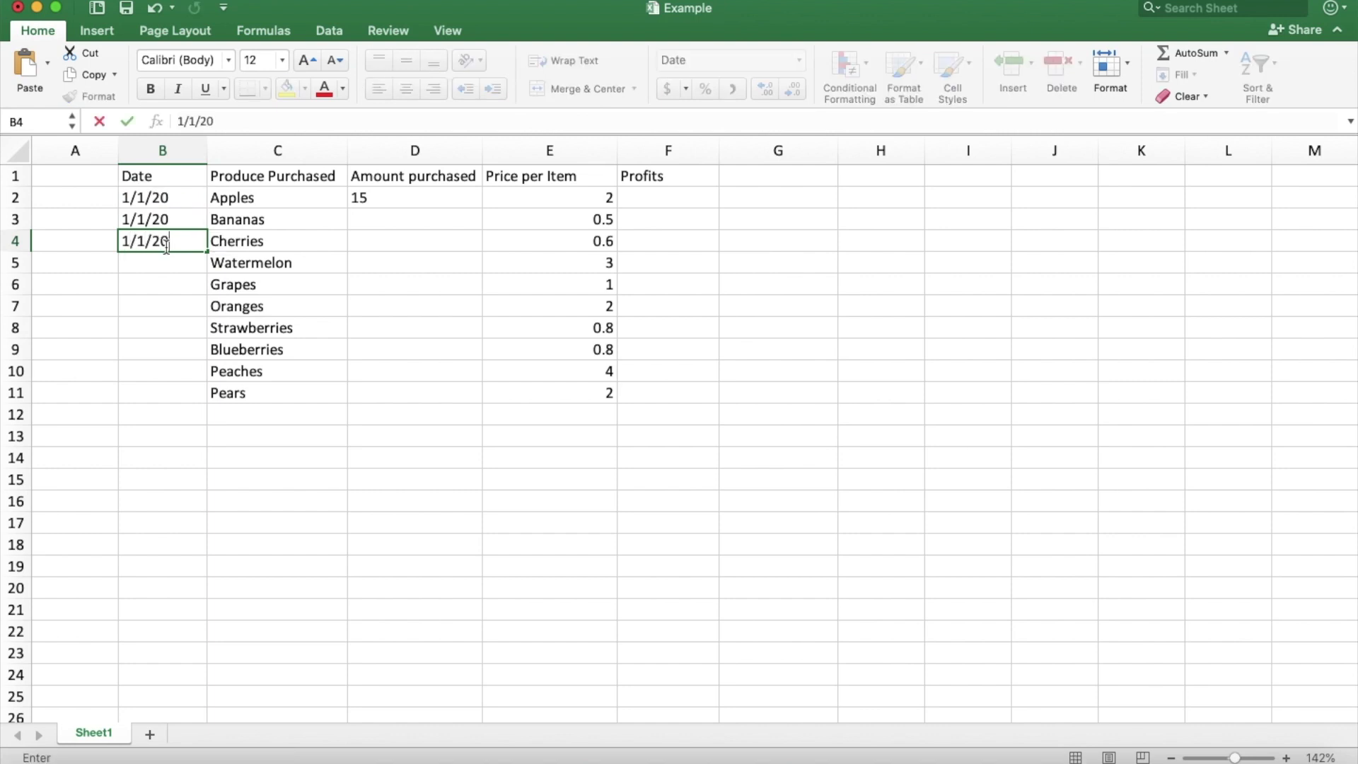
key(Return)
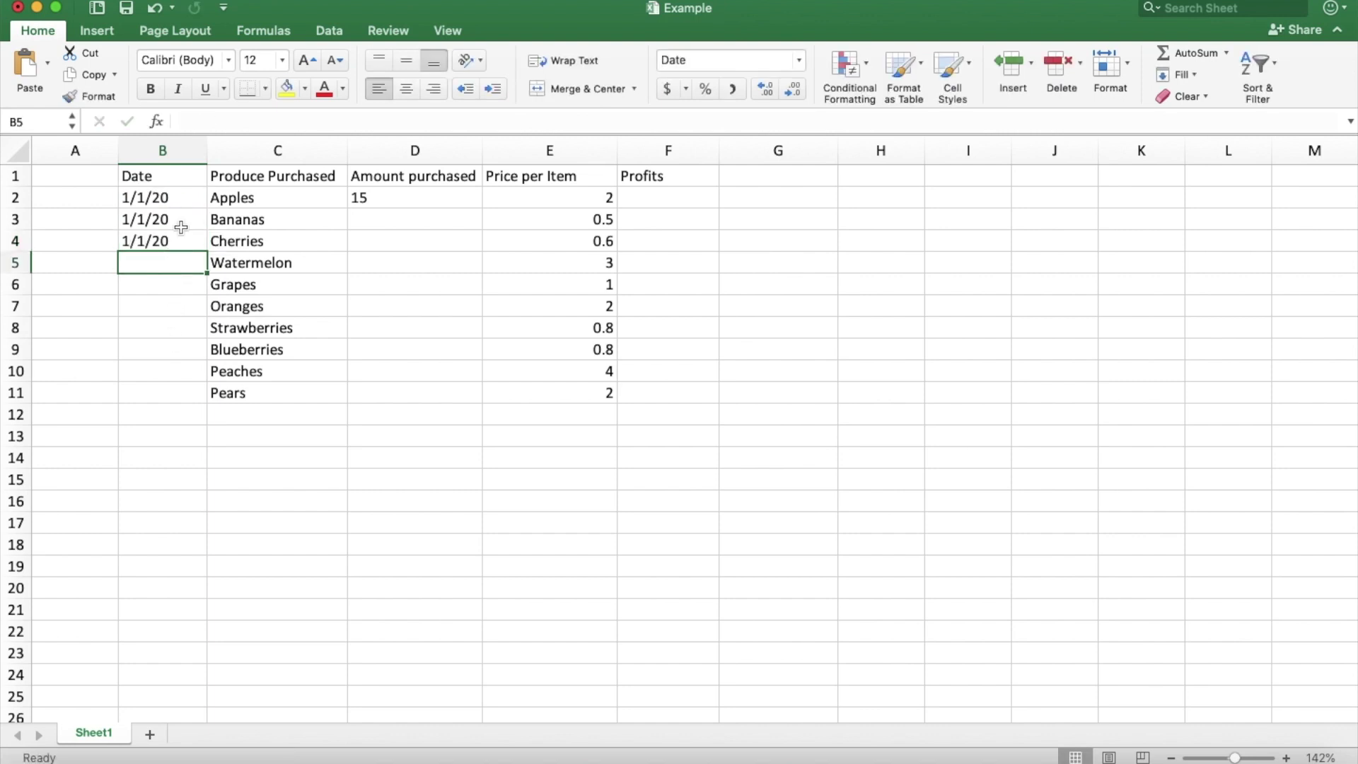
double_click(181, 222)
click(187, 244)
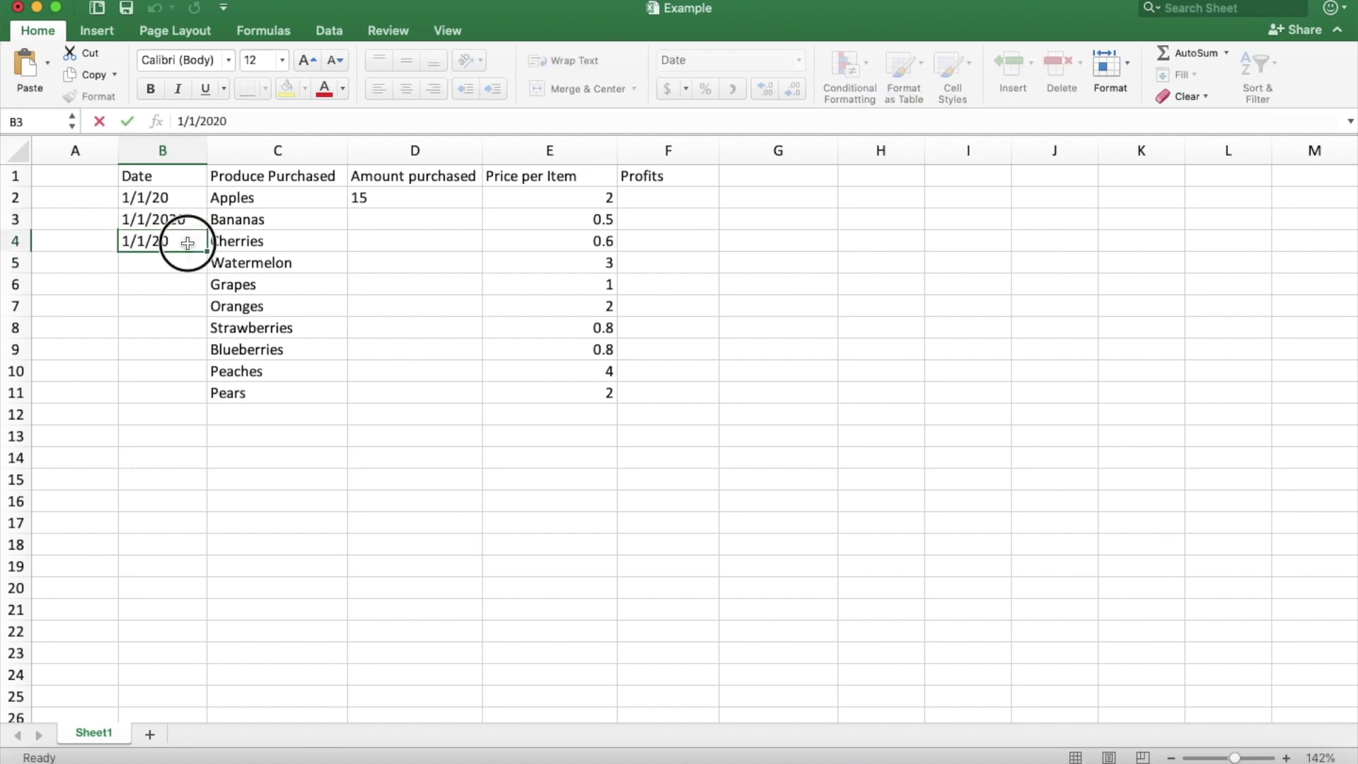
drag(188, 243, 182, 222)
key(Delete)
- Fill the 1/1/20 date from B2 down through B11 with Cmd+D
click(187, 199)
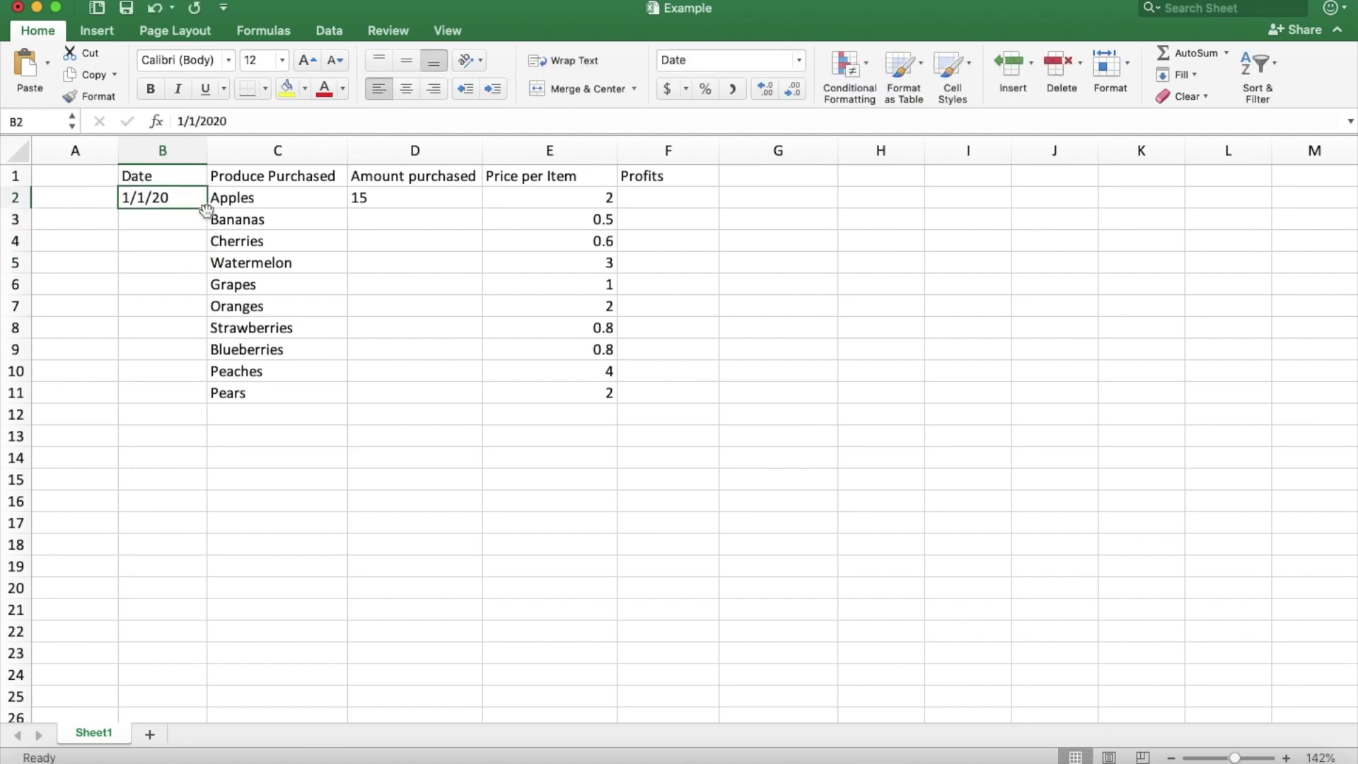
drag(207, 206, 205, 404)
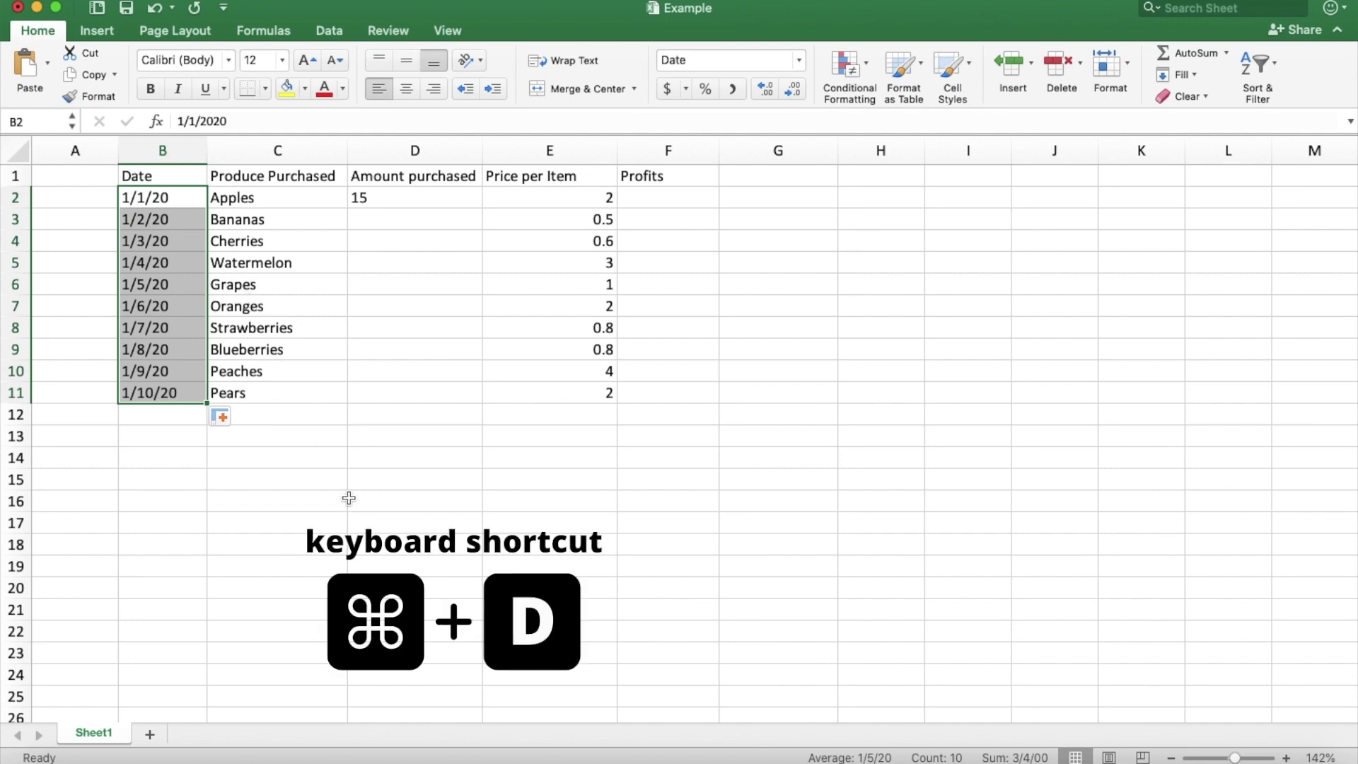
key(super+d)
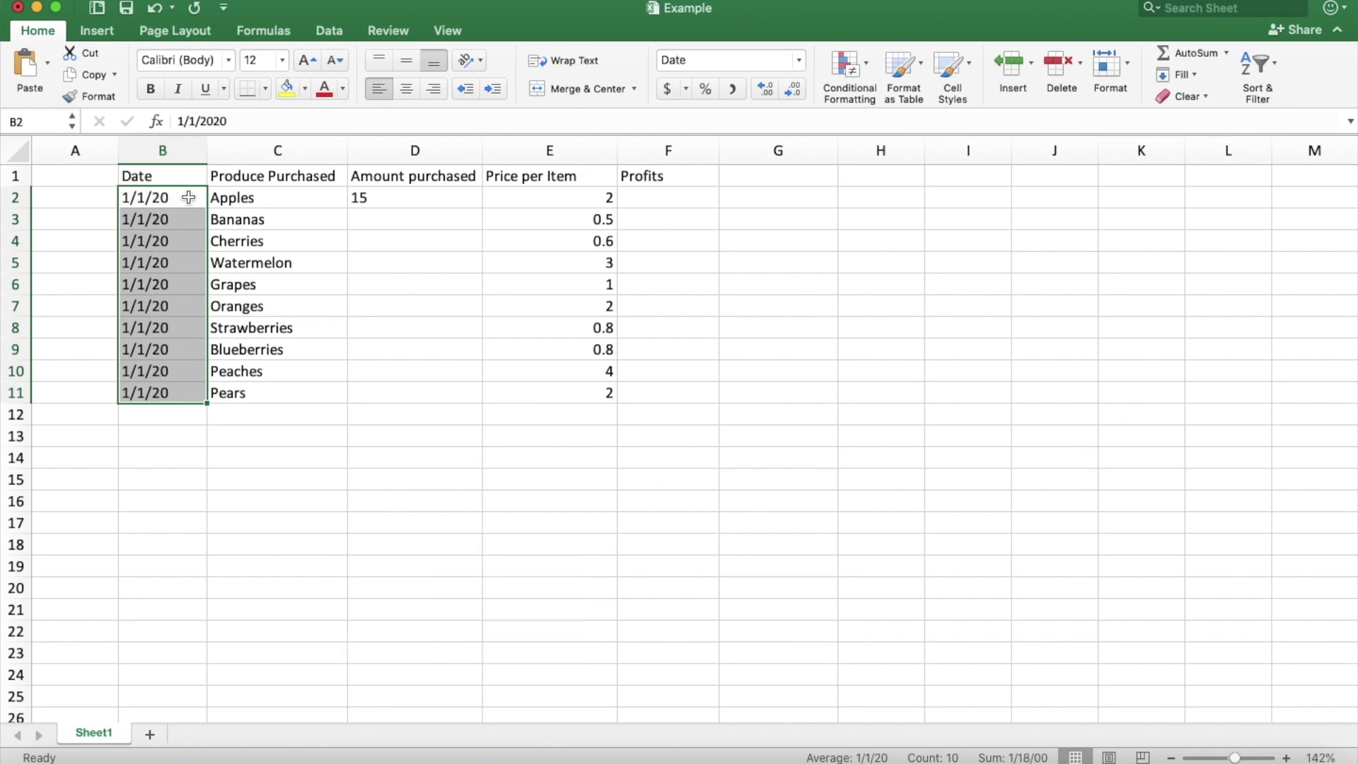
- Fill 15 down the Amount purchased column, then undo the repeated 15s
click(403, 196)
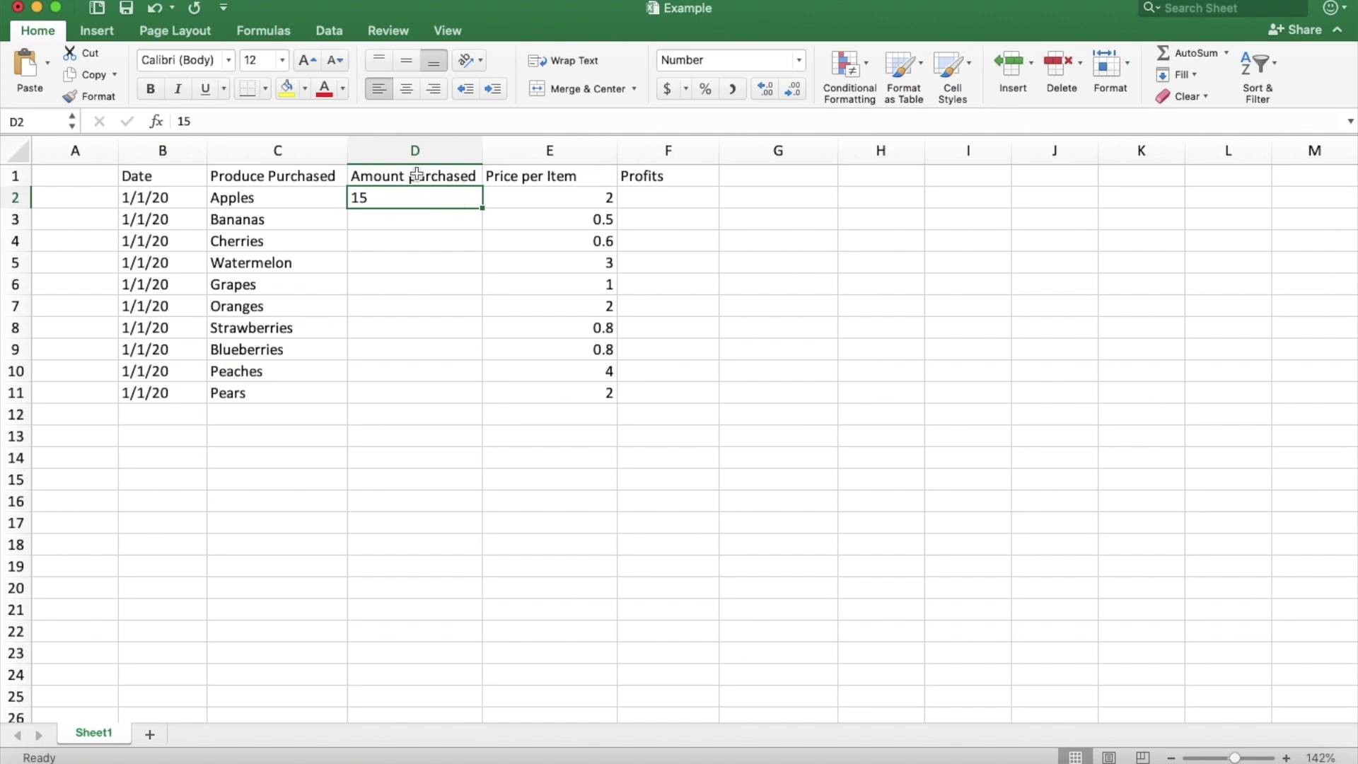
double_click(482, 210)
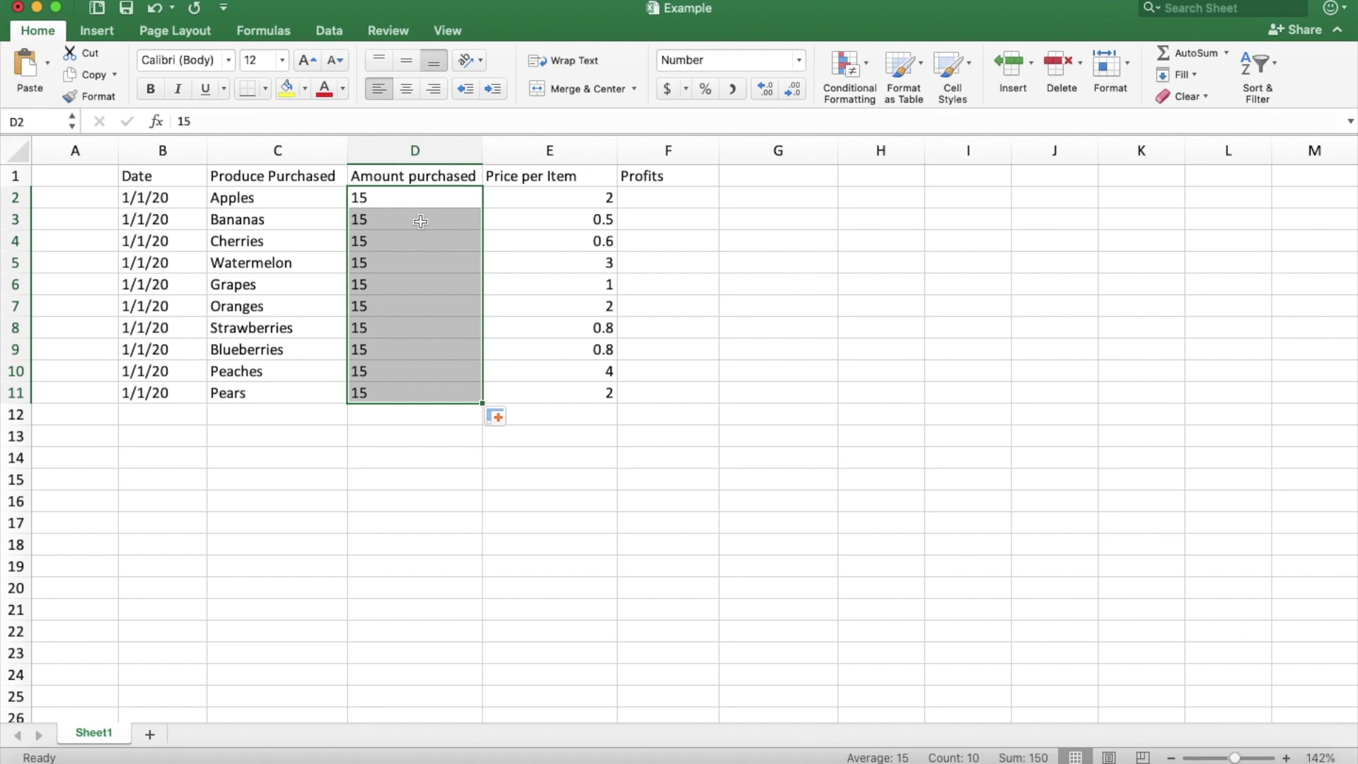
click(538, 281)
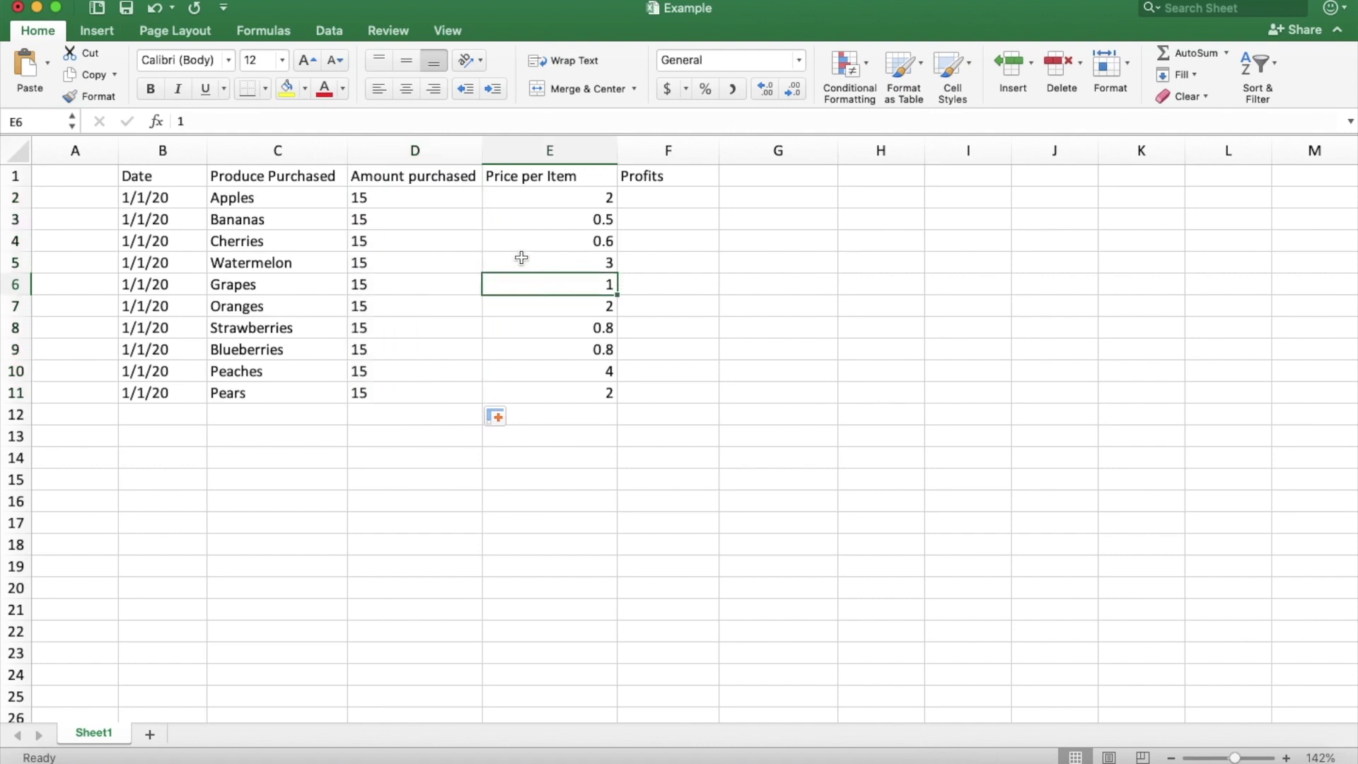
key(cmd+z)
- Enter 16 in D3 and extend the 15, 16 series down to D11
click(385, 225)
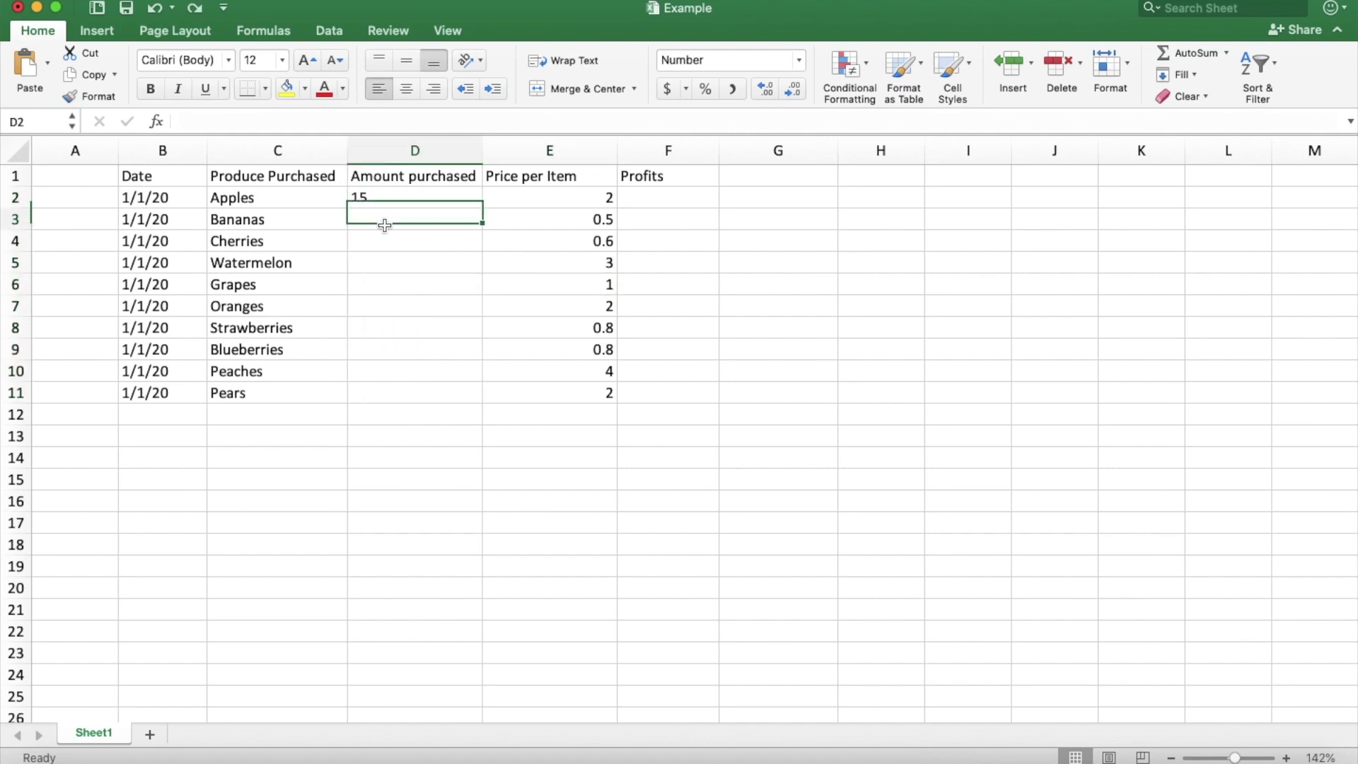
text(16)
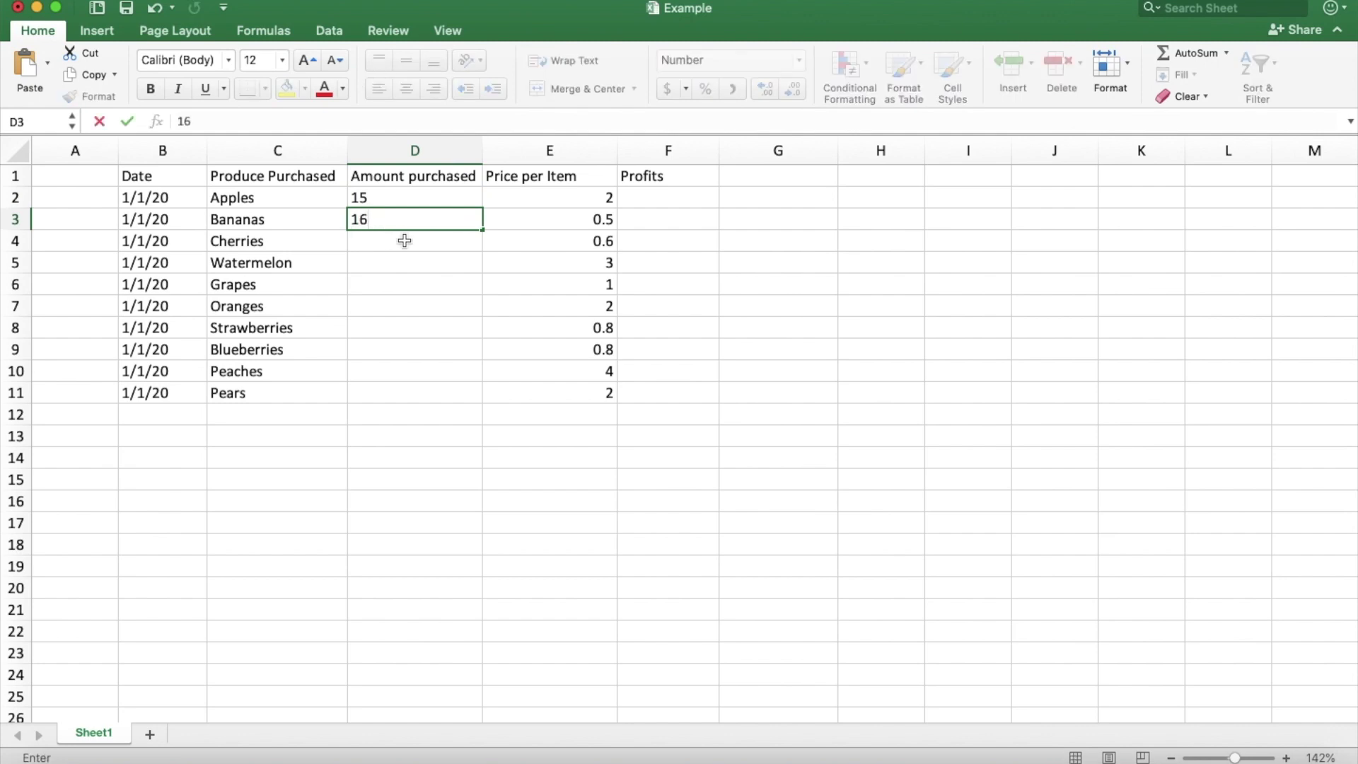
key(Return)
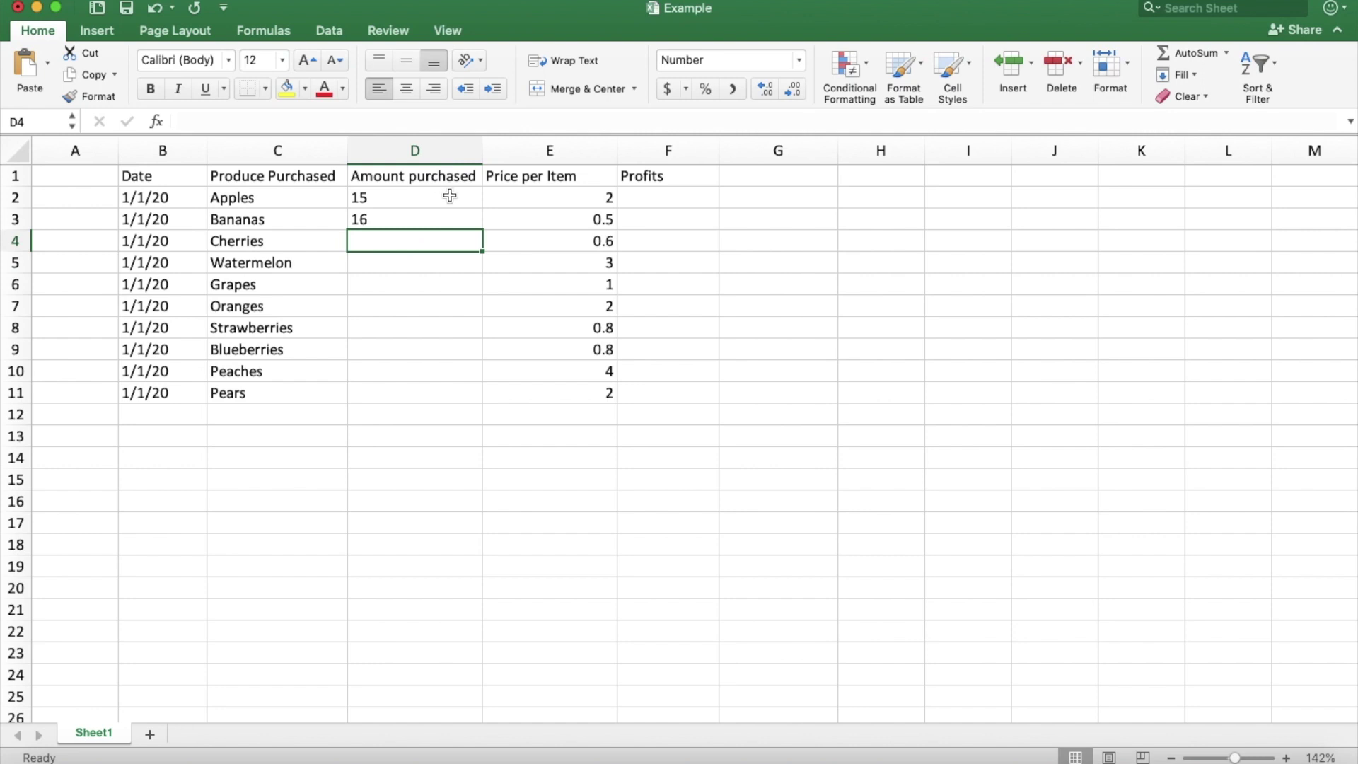
drag(449, 196, 448, 215)
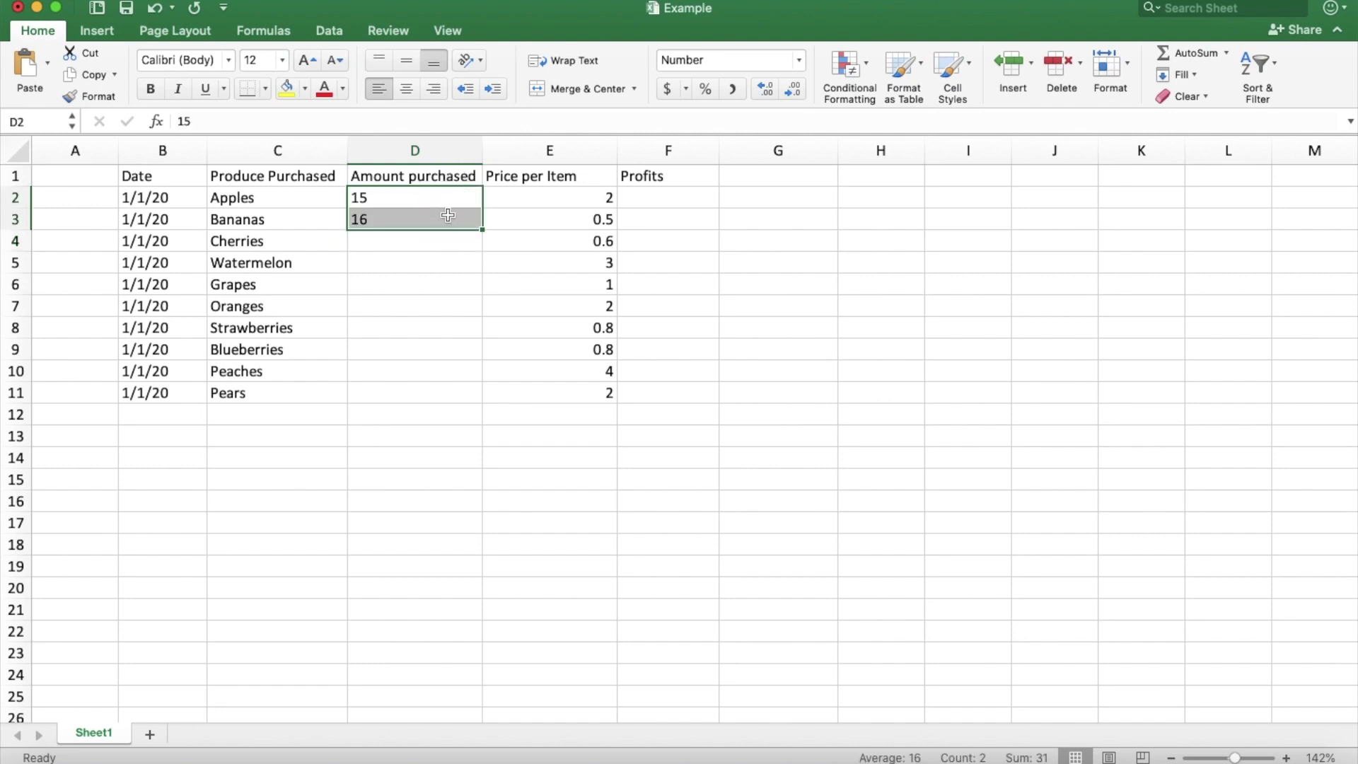
double_click(482, 230)
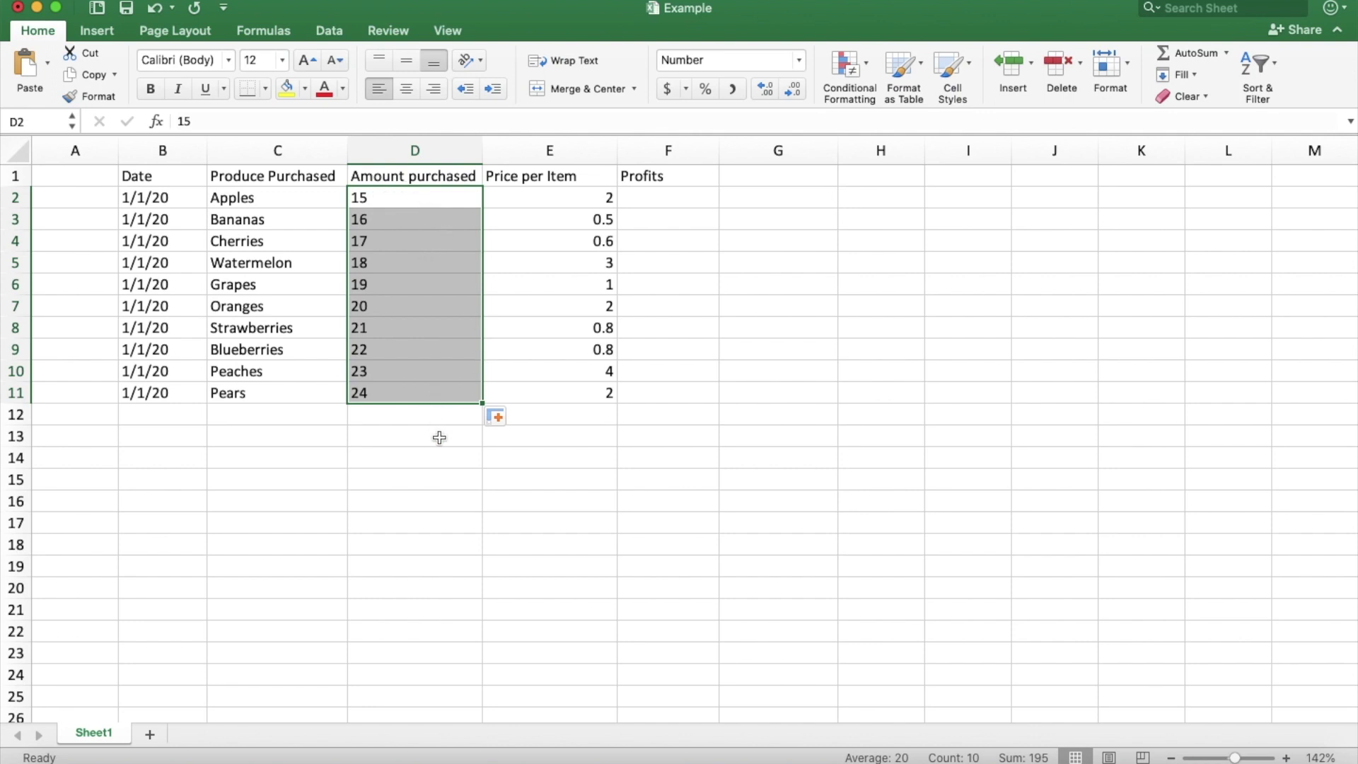
click(1192, 72)
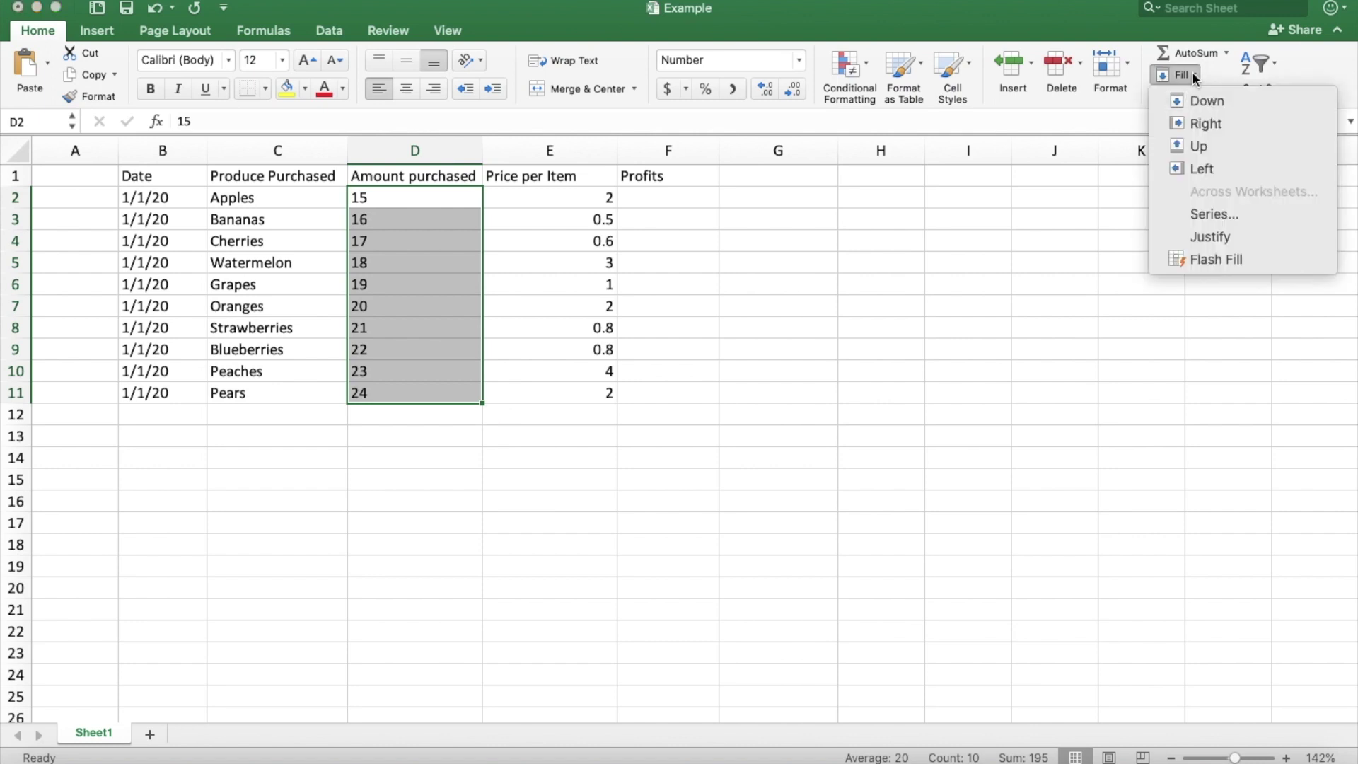
- Fill the amounts as a series with step value 2 from the Series dialog
click(1226, 224)
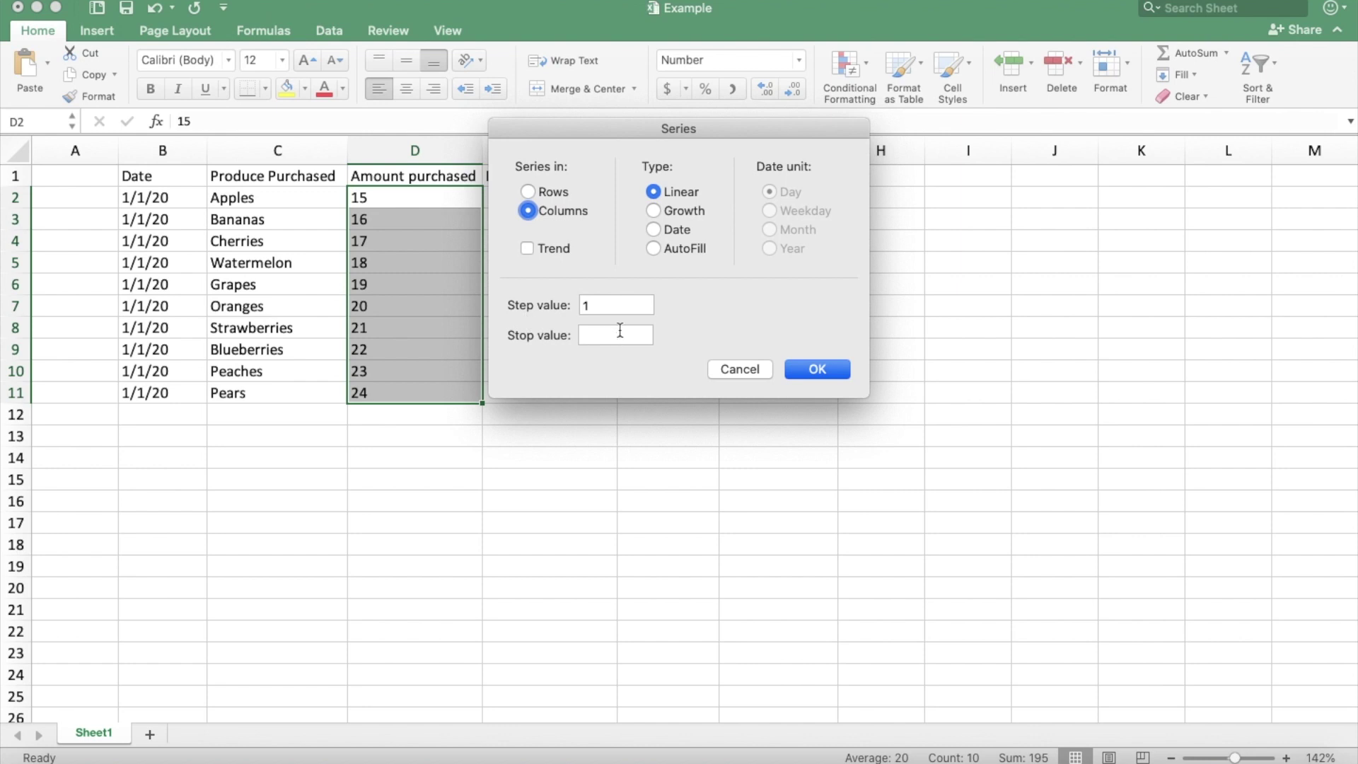
click(586, 306)
key(BackSpace)
text(1)
double_click(607, 305)
text(2)
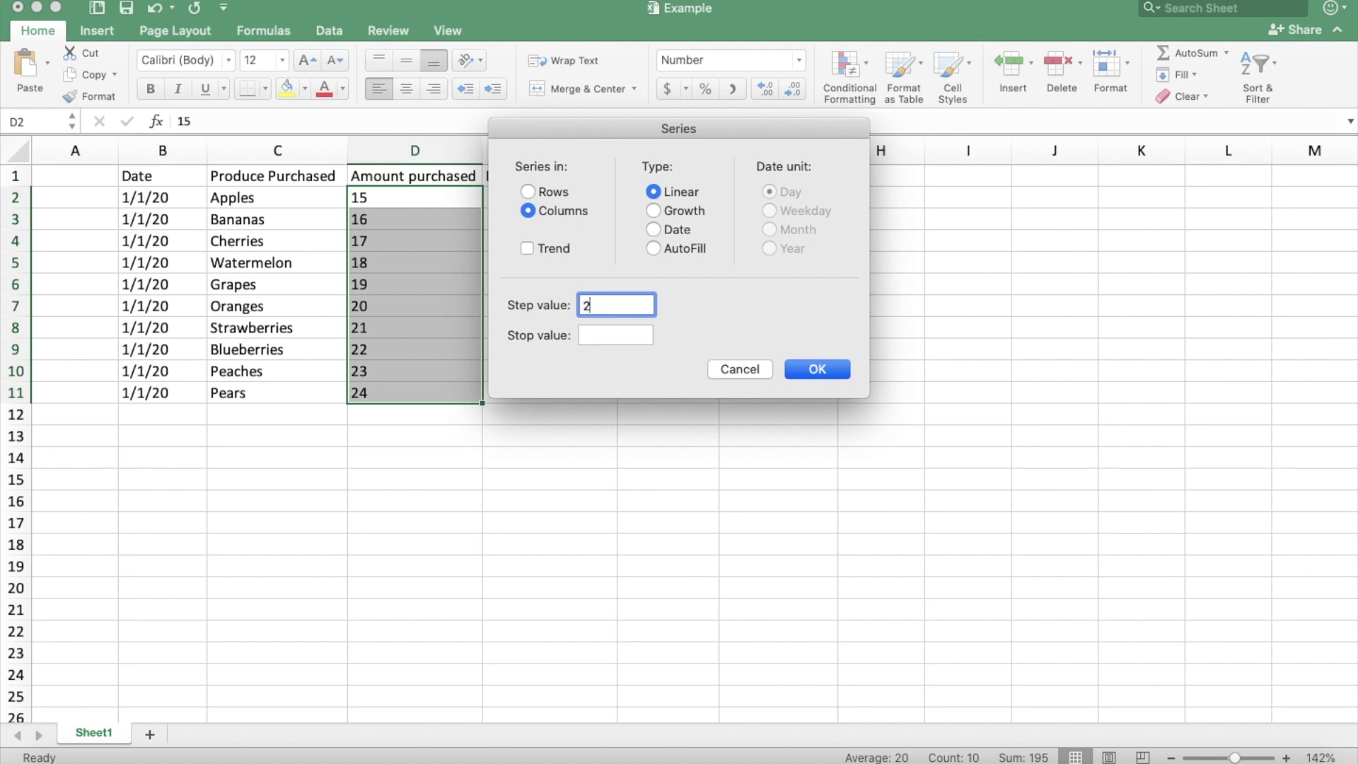
click(811, 371)
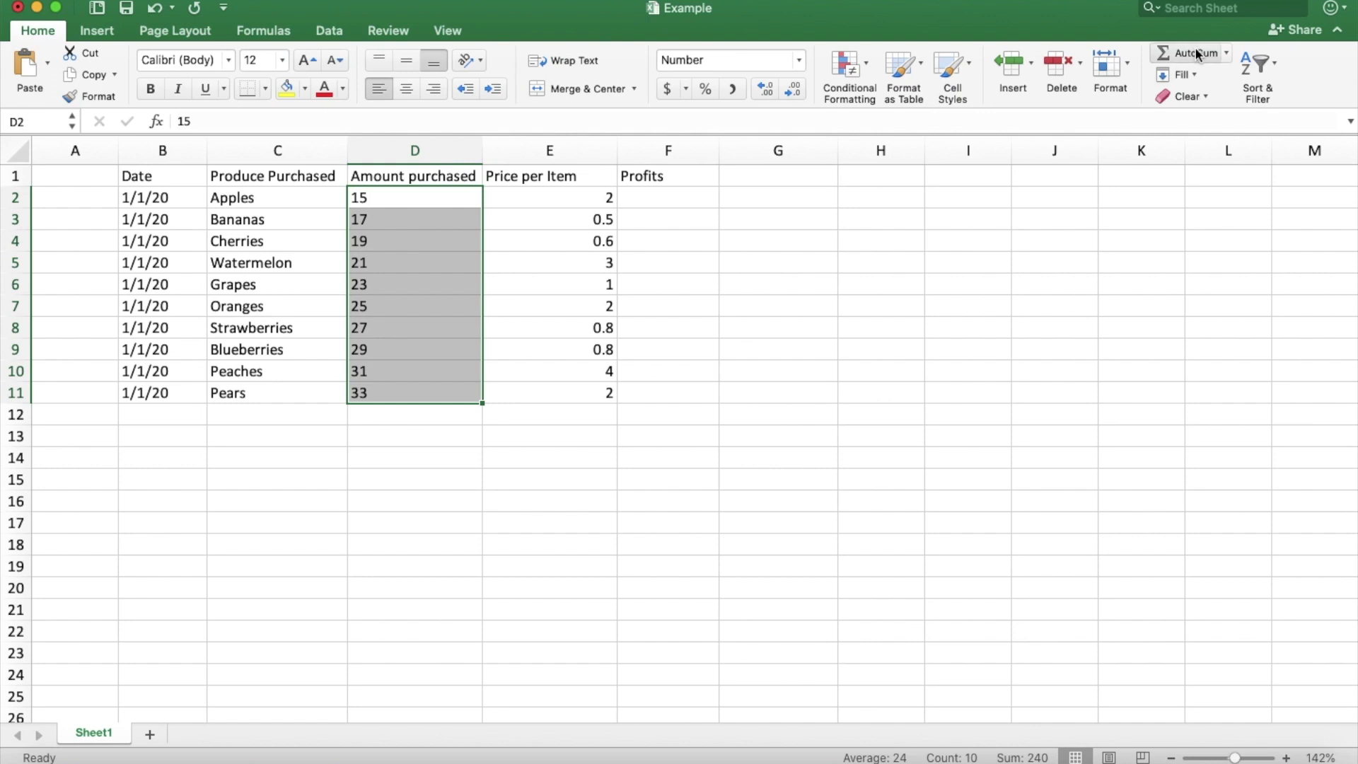
- Redo the Growth series with step value 3, giving 15 up to 295,245
click(1193, 77)
click(1203, 214)
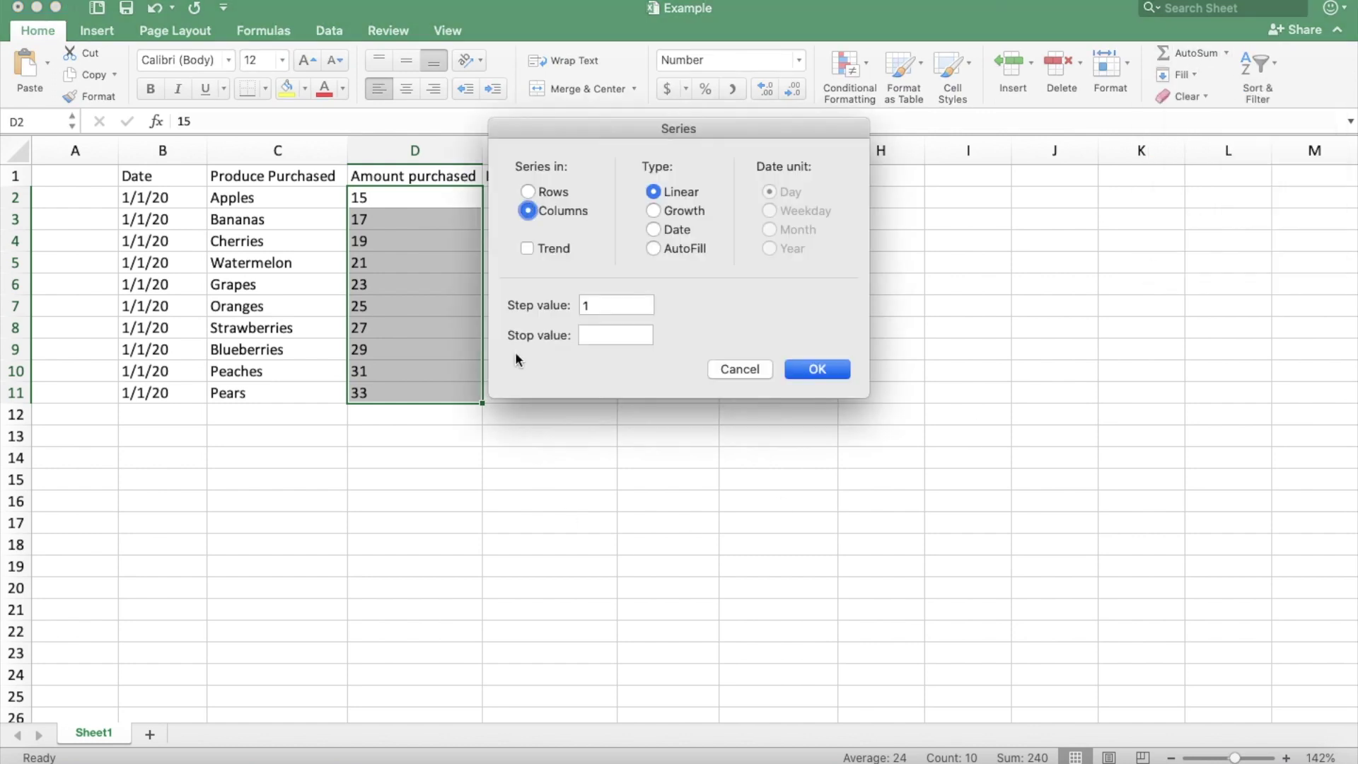
double_click(607, 305)
text(3)
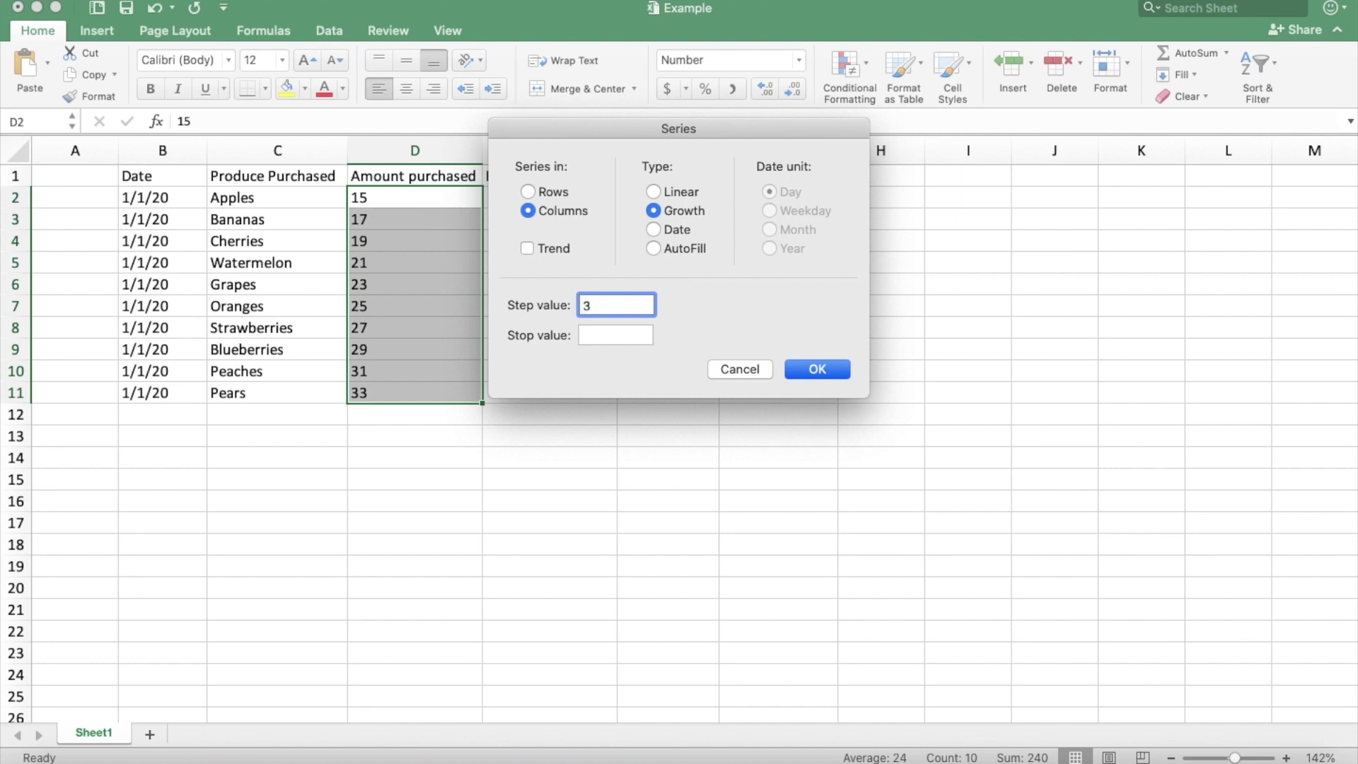
key(Return)
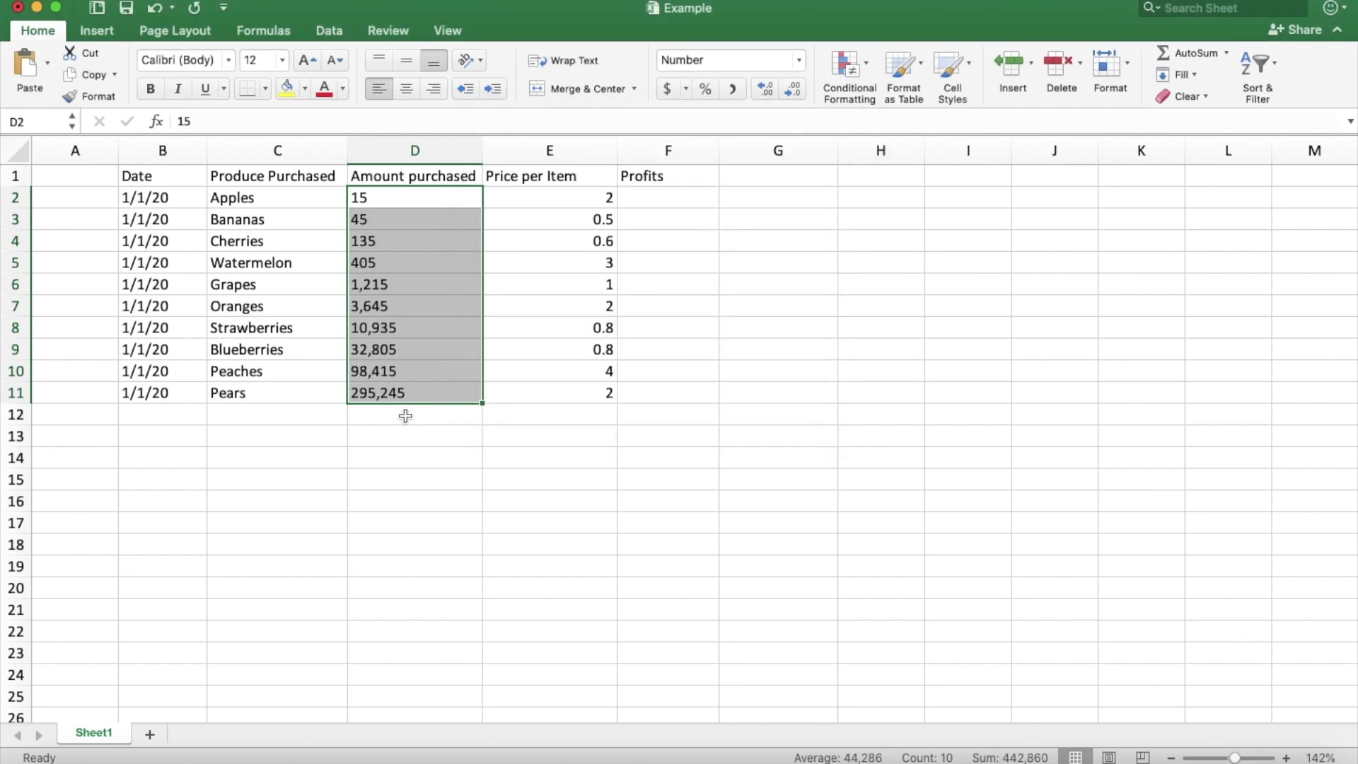
- Fill B2:B11 as a date series with step 2, from 1/1/20 to 1/19/20
click(174, 202)
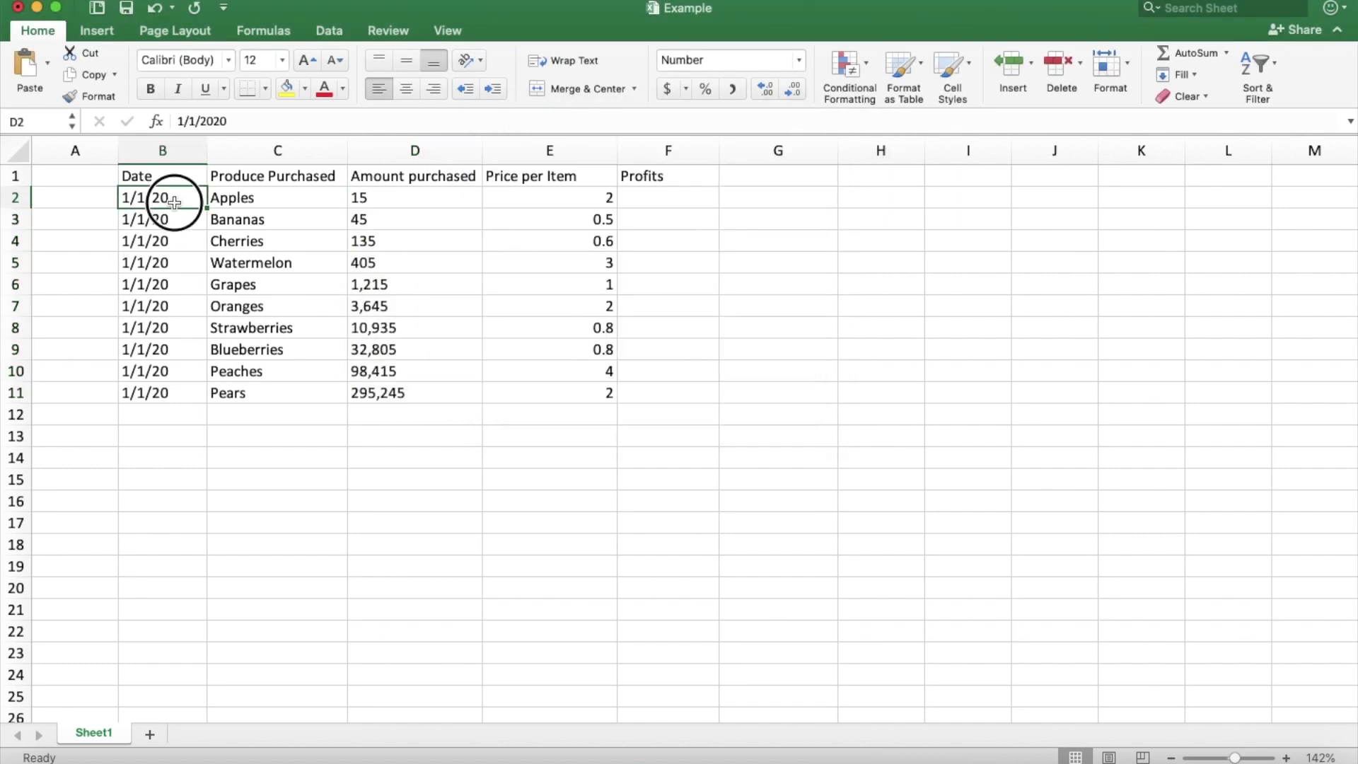
drag(174, 203, 167, 400)
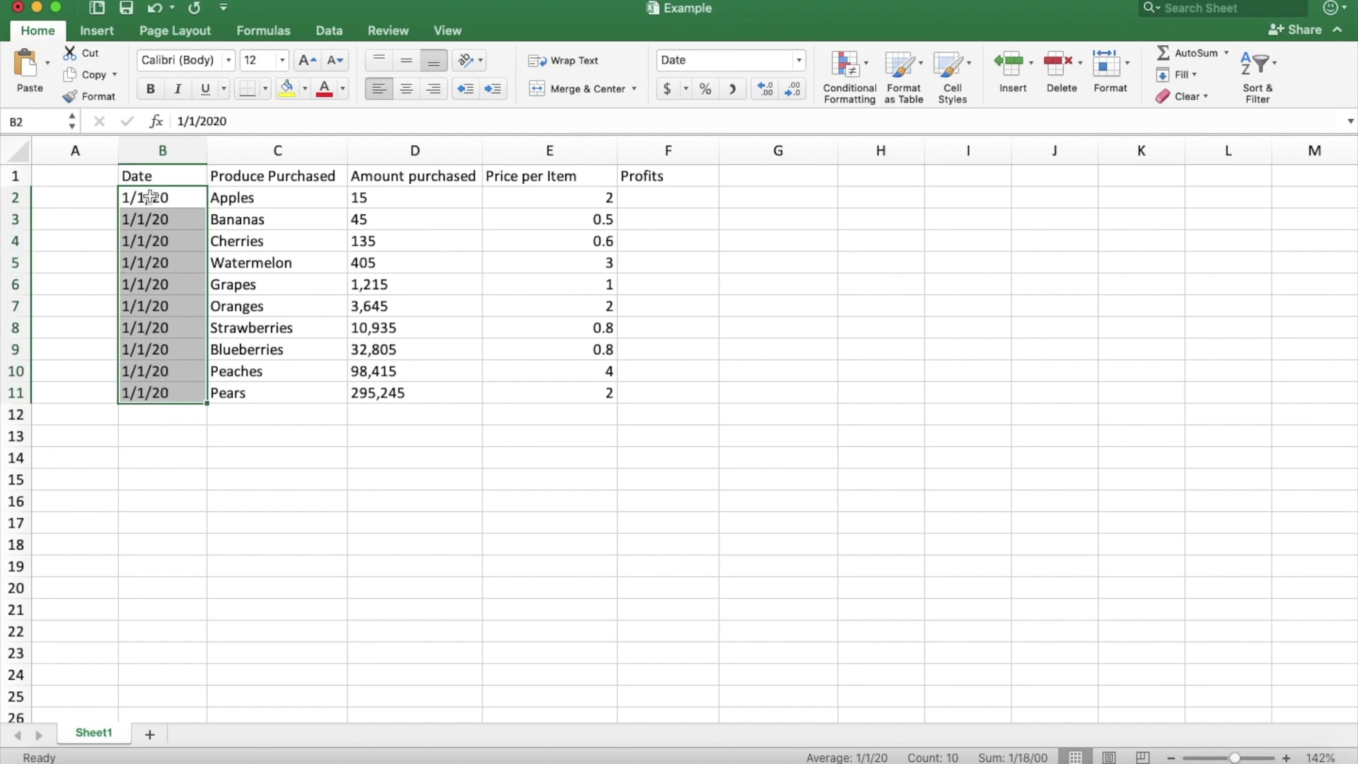
click(1178, 76)
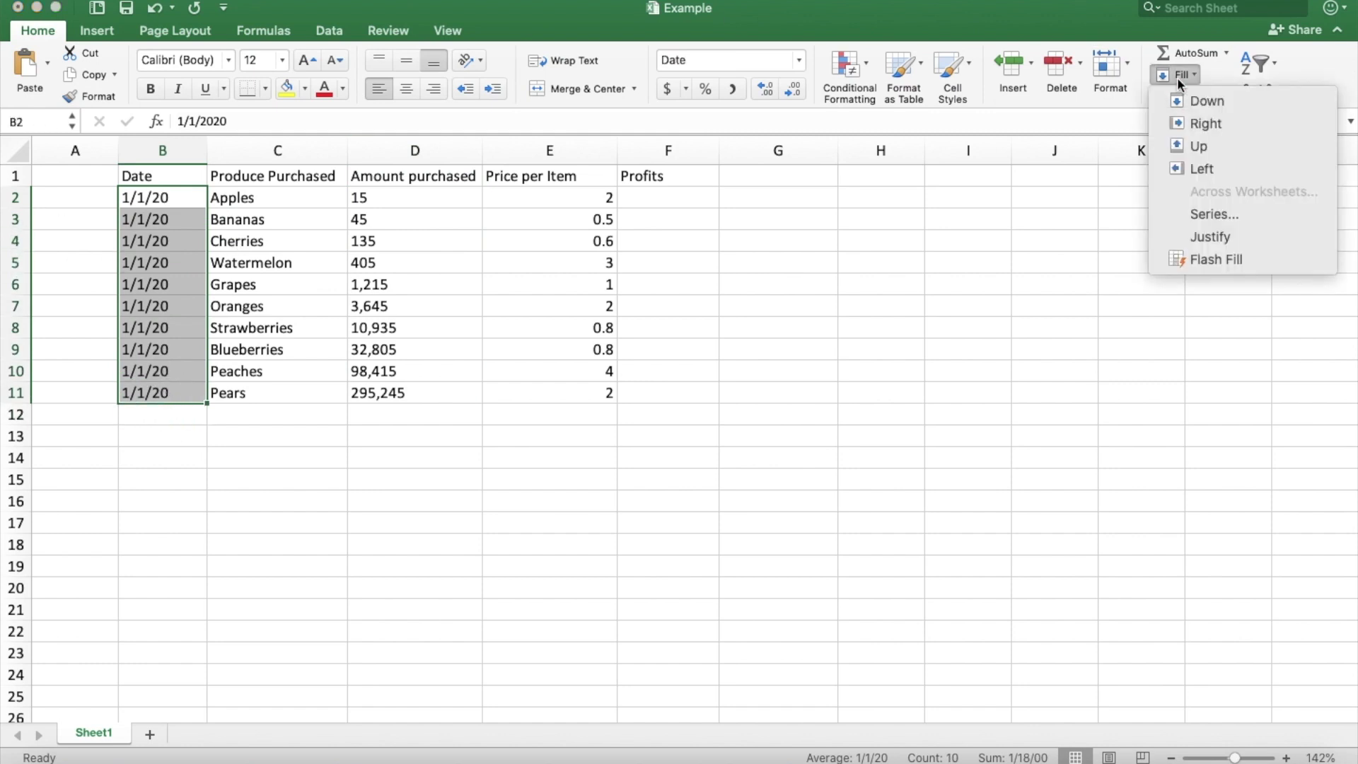
click(1206, 214)
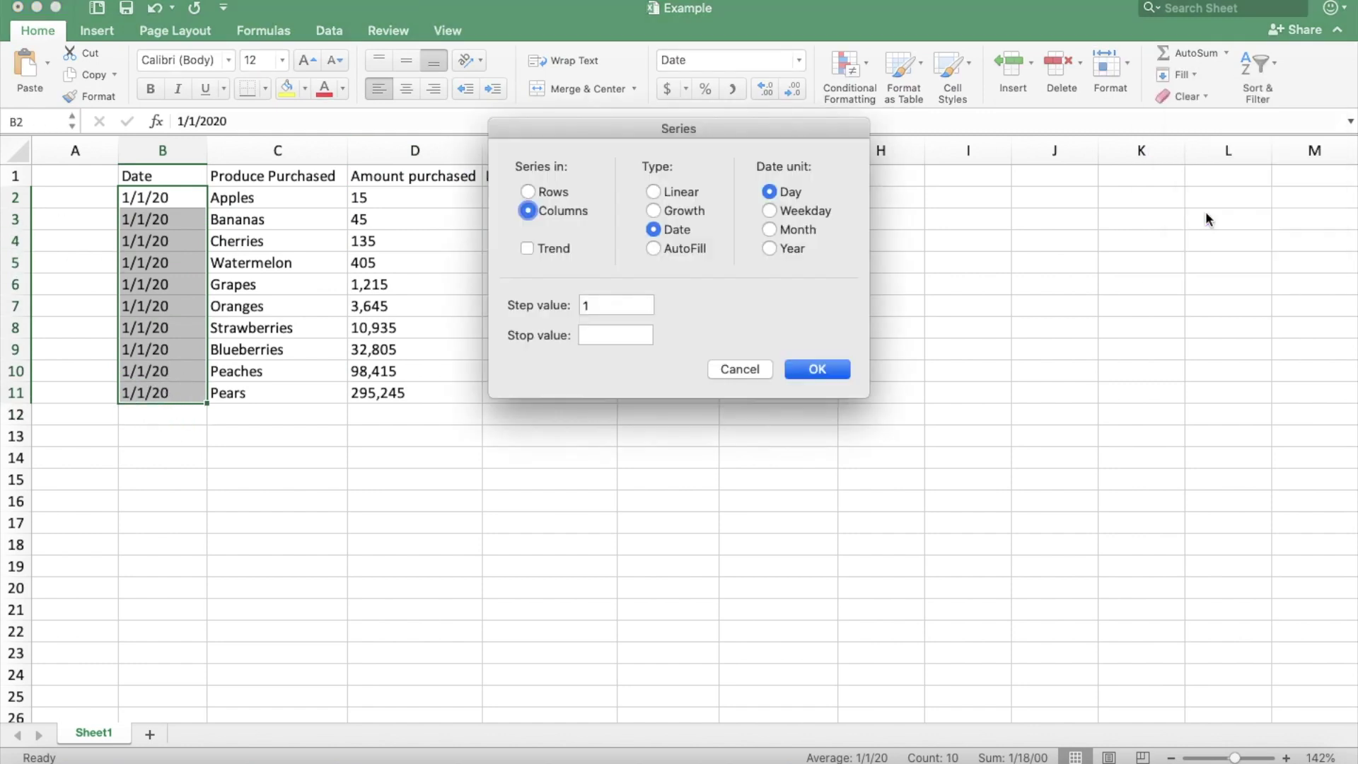
double_click(619, 308)
text(2)
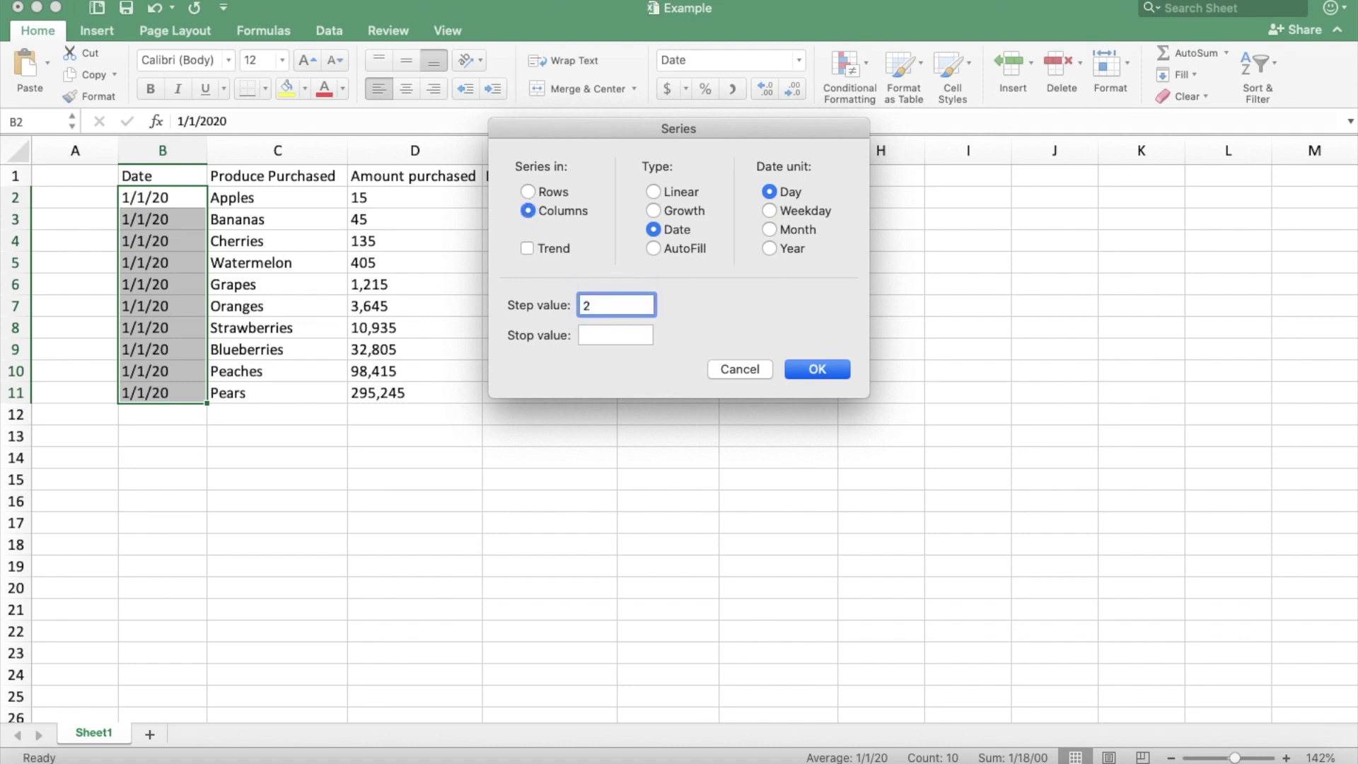
key(Return)
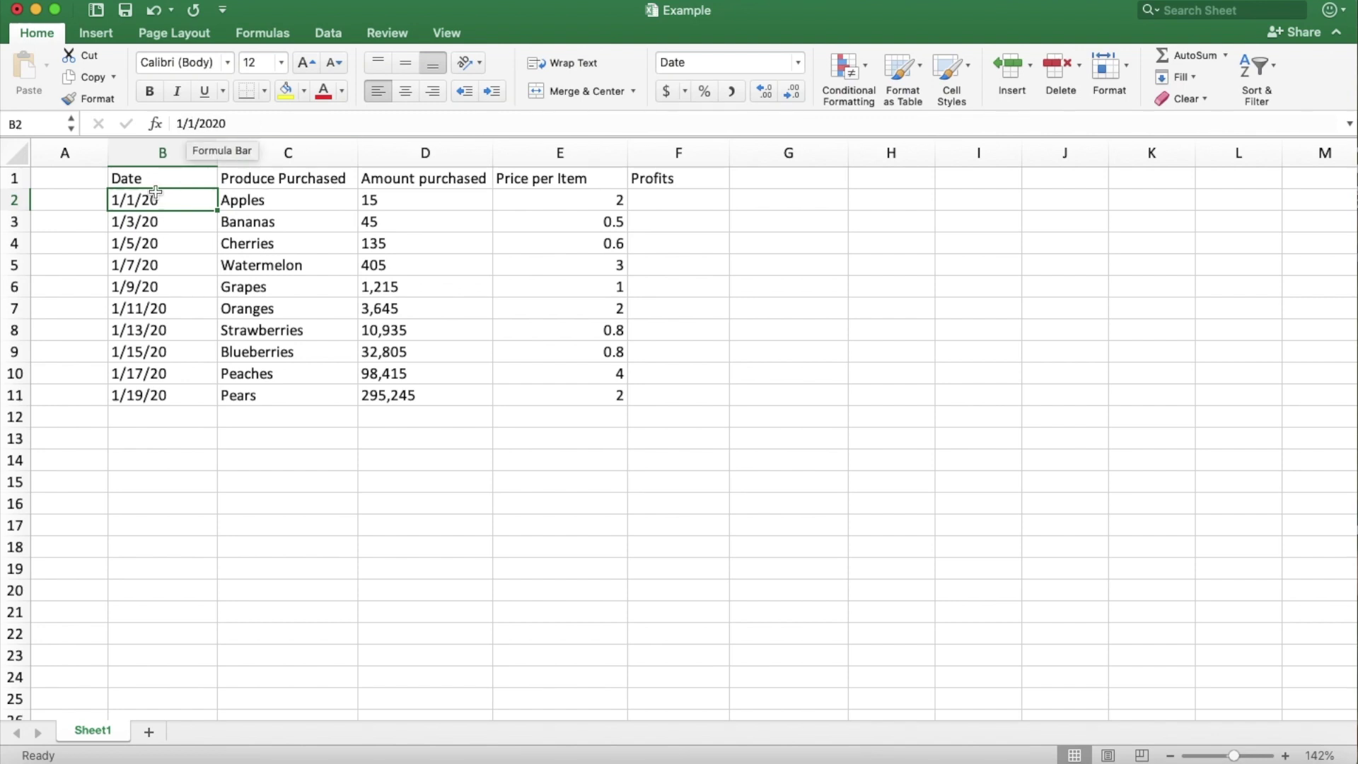
- Give B2 a custom date format through More Number Formats so it shows 01/01/2020
click(798, 65)
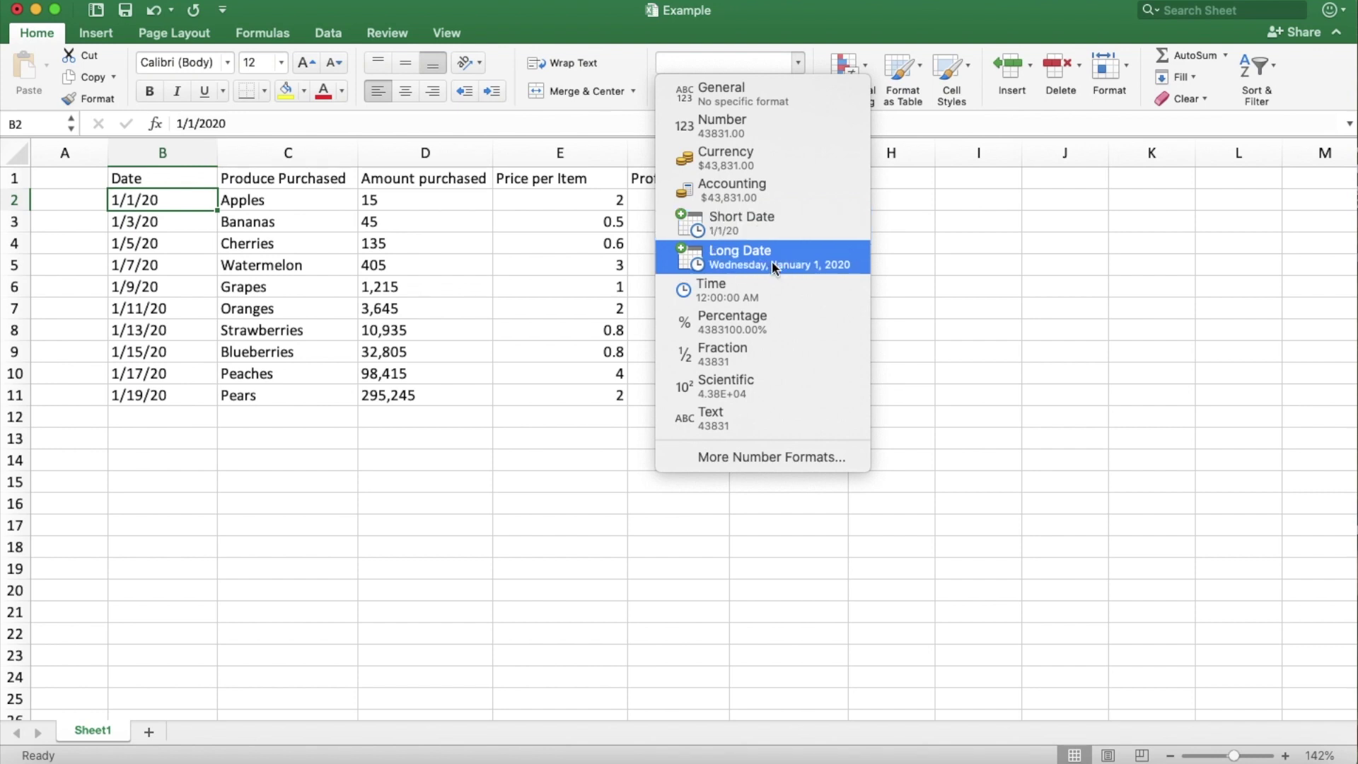
click(751, 456)
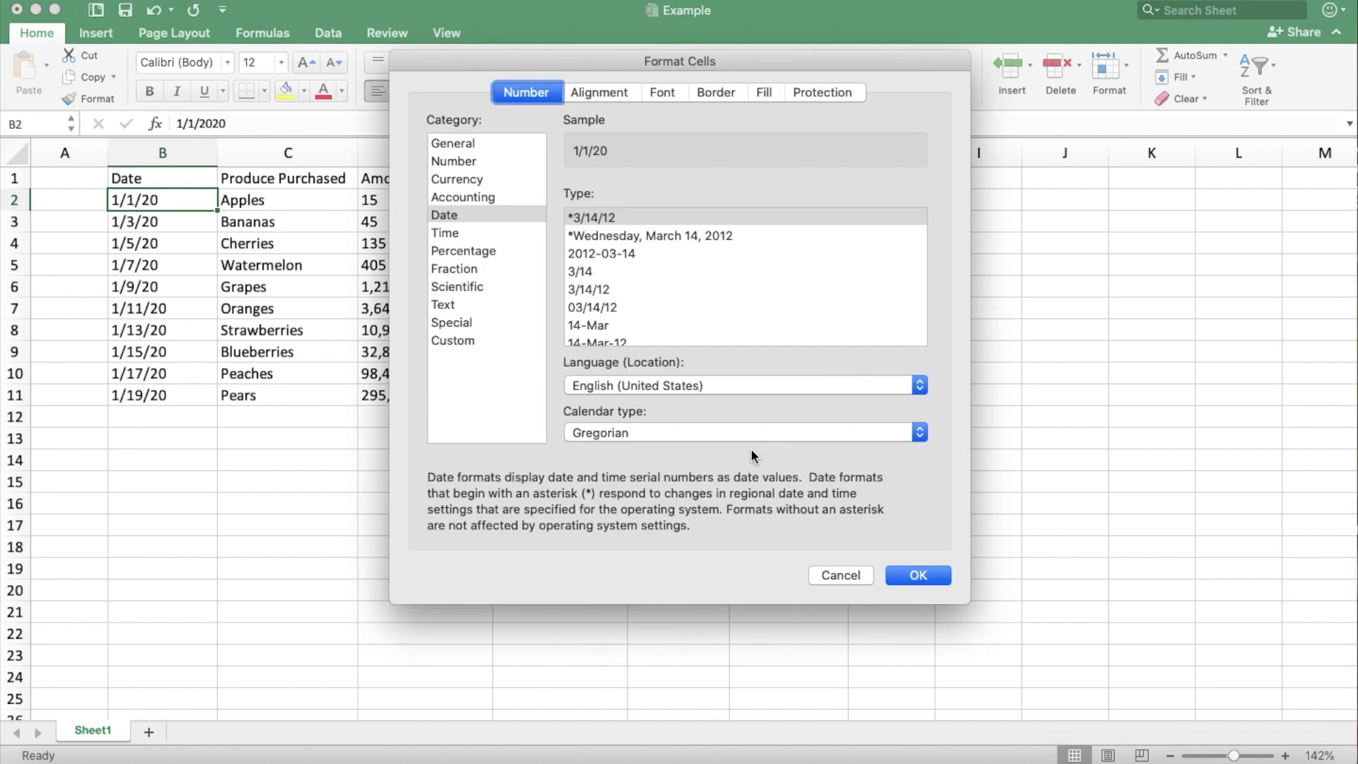
scroll(656, 236, down, 5)
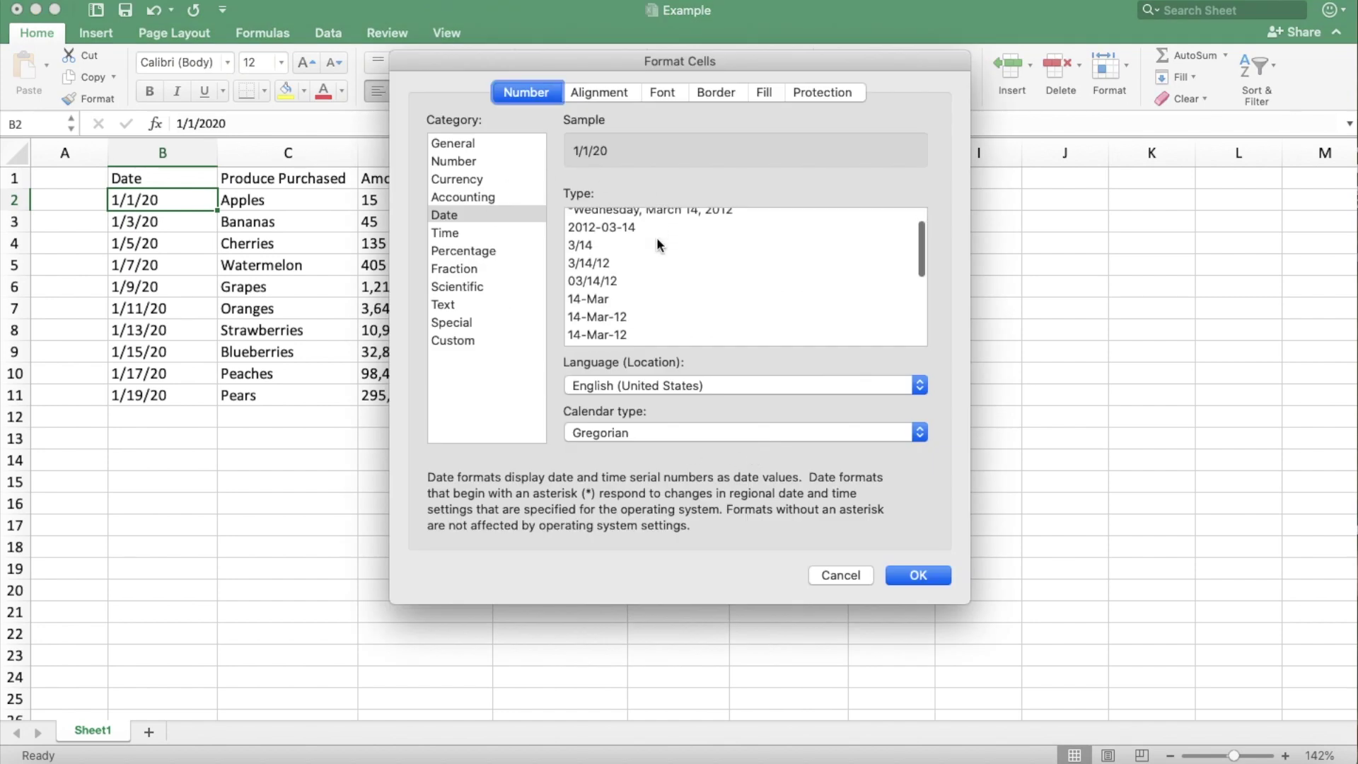
scroll(657, 244, down, 6)
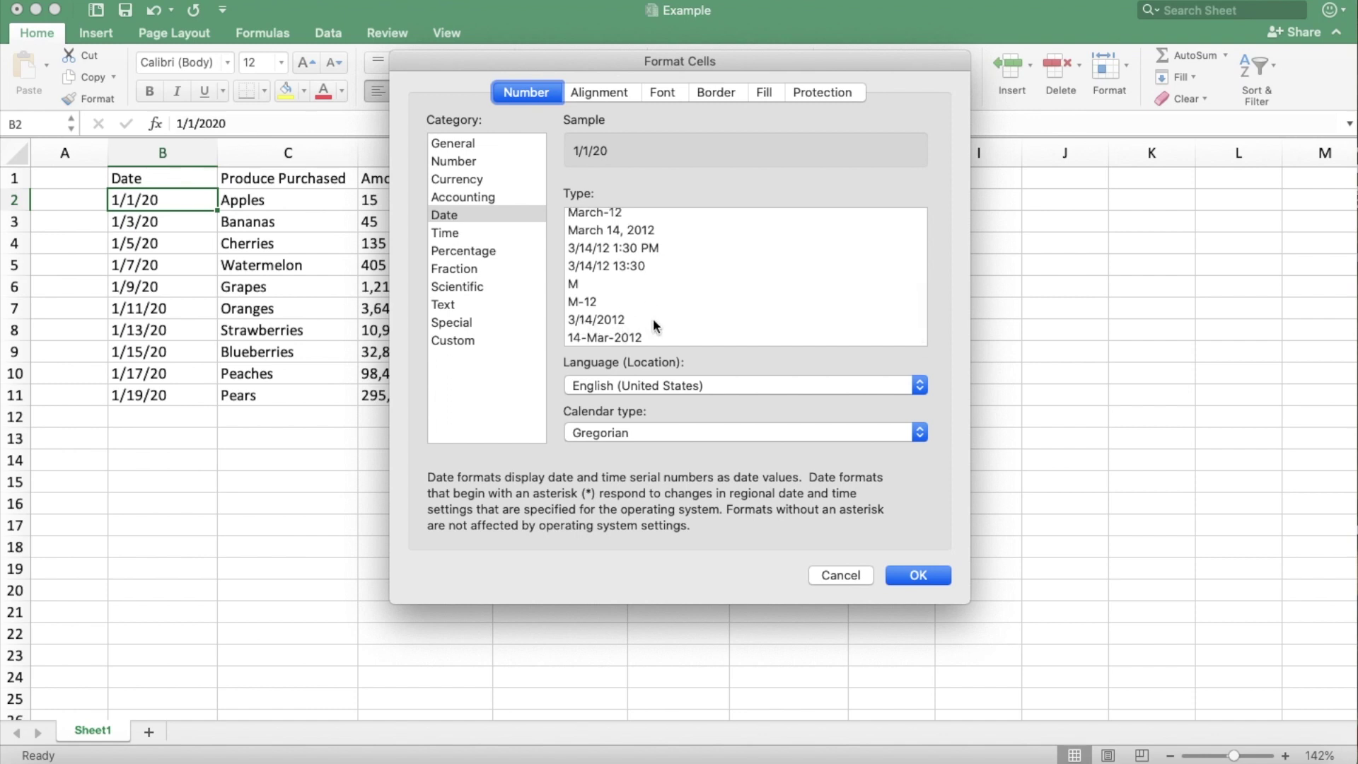
click(457, 342)
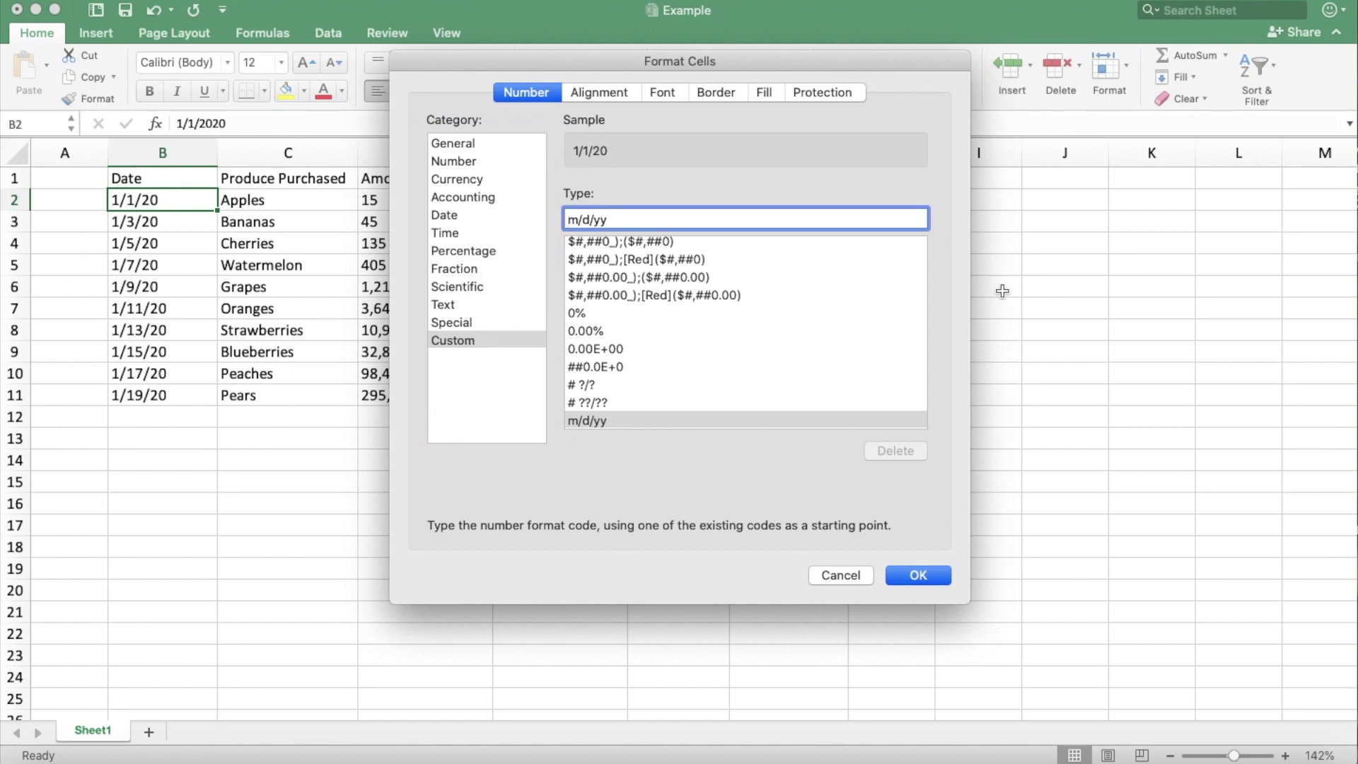
text(m/)
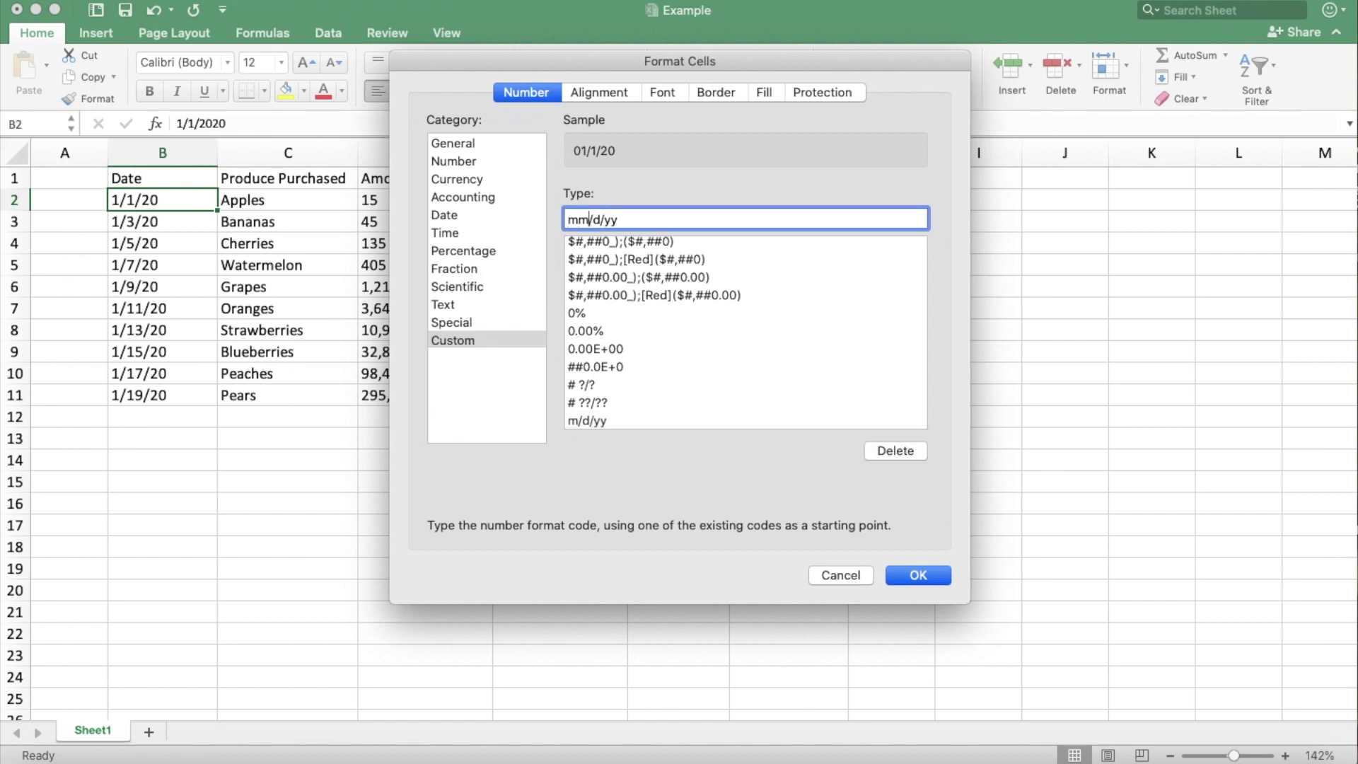
text(dd/)
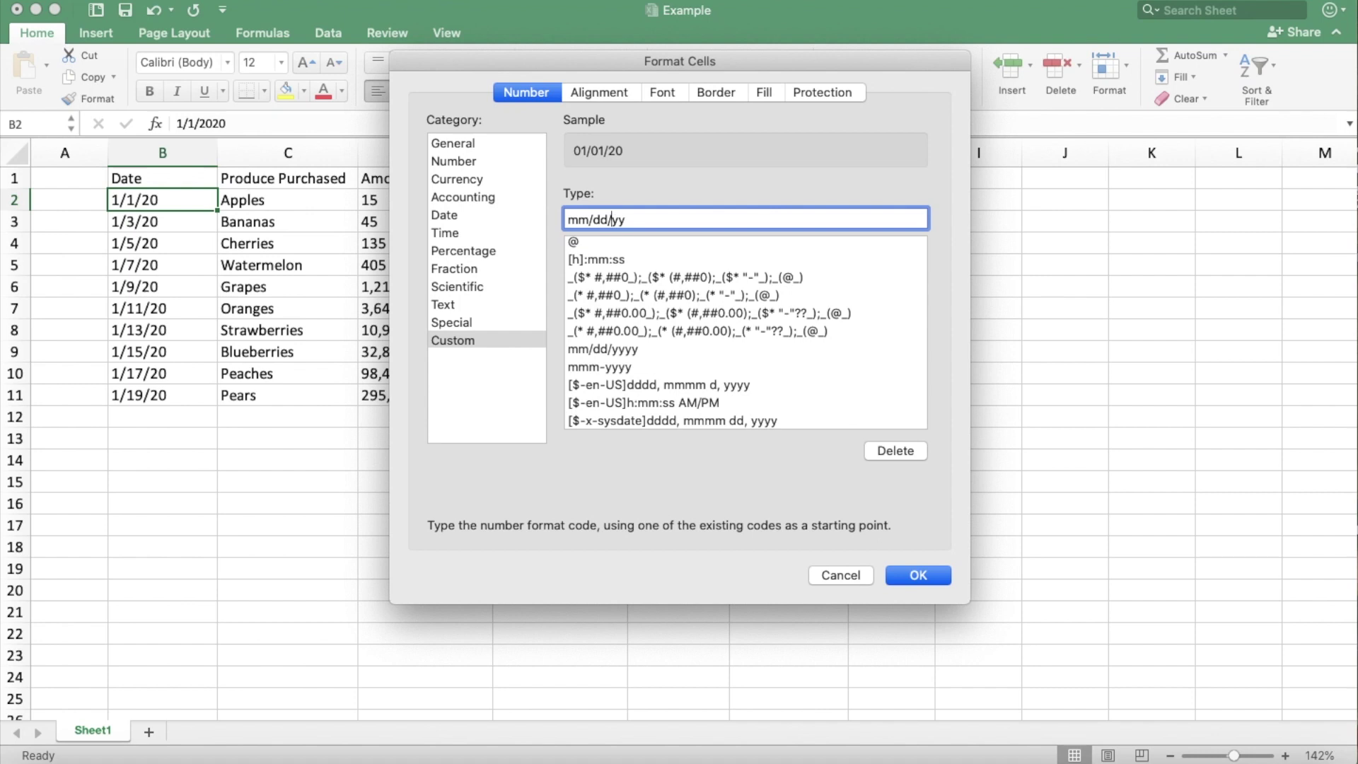
text(yy)
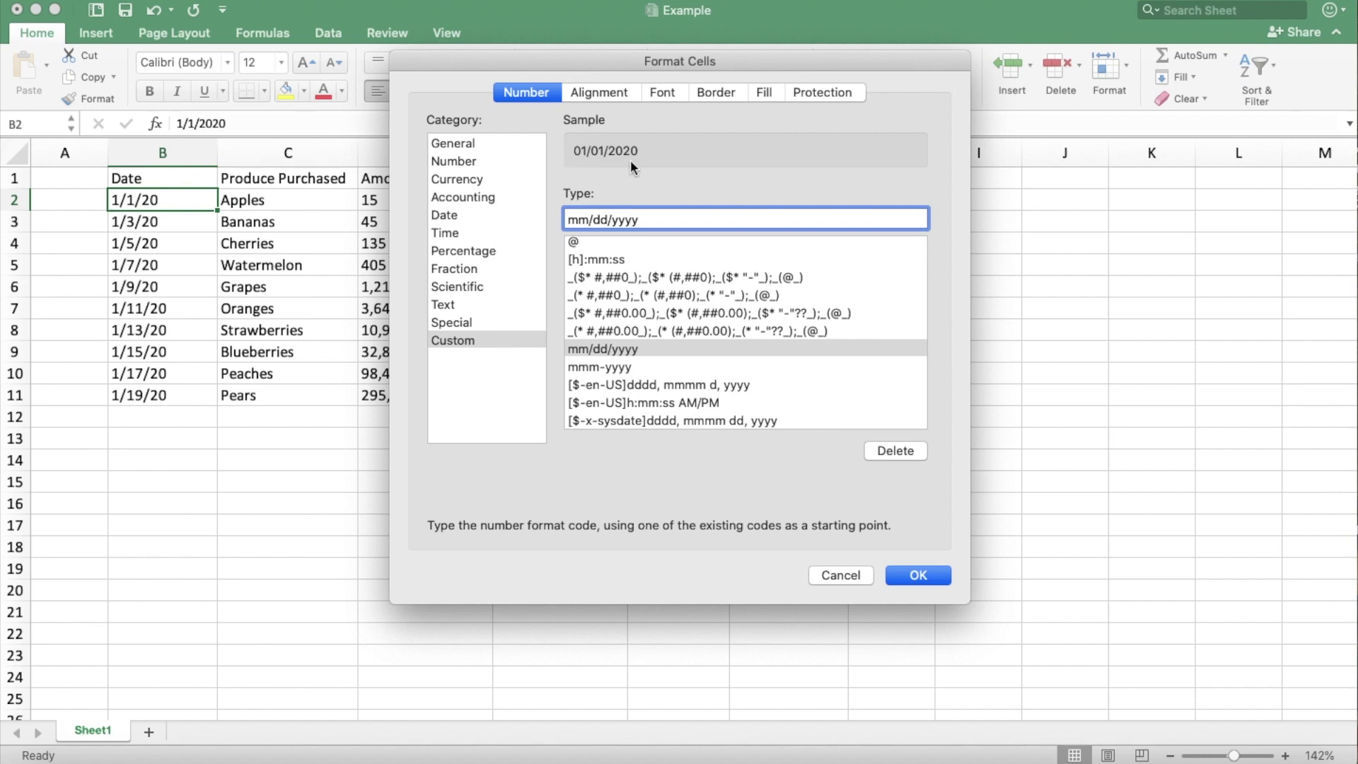
click(914, 579)
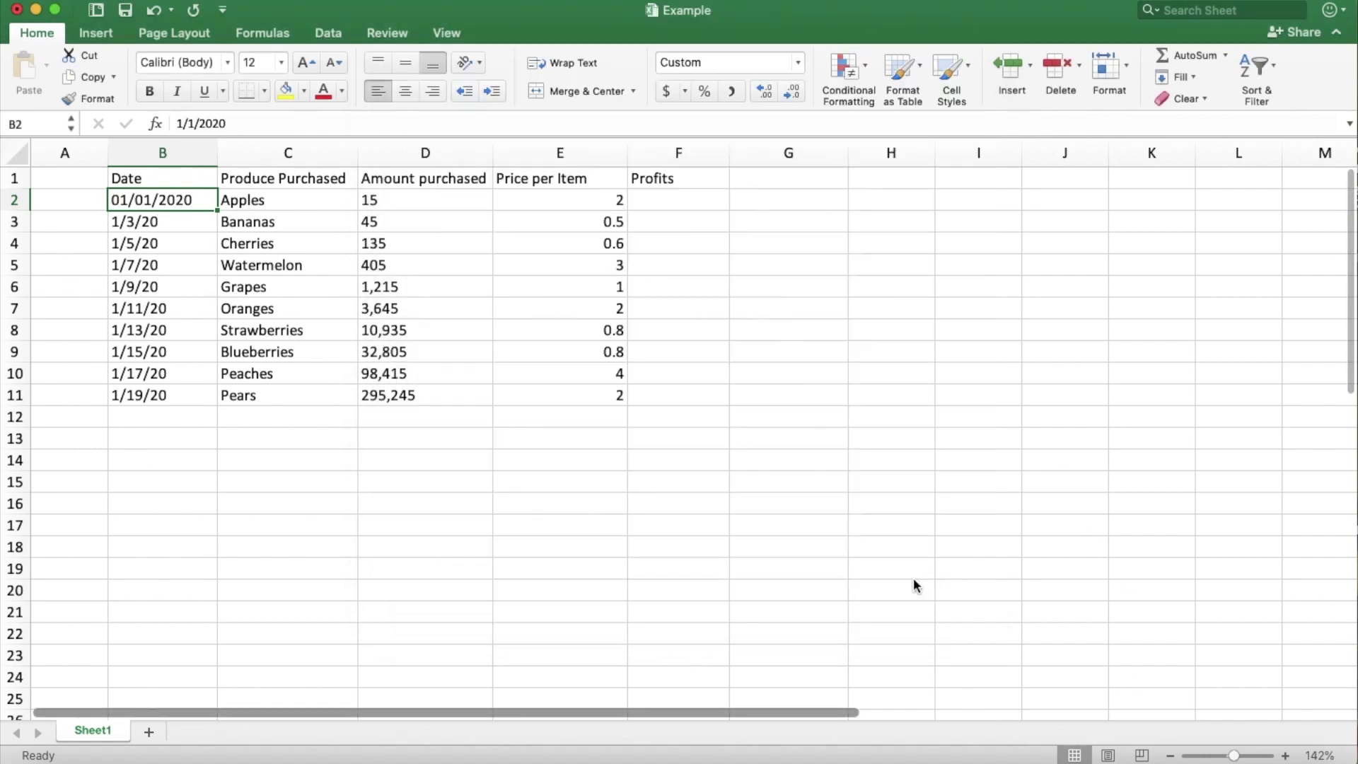
- Apply the custom mm/dd/yyyy format to the whole Date column, then undo it
click(288, 439)
click(188, 221)
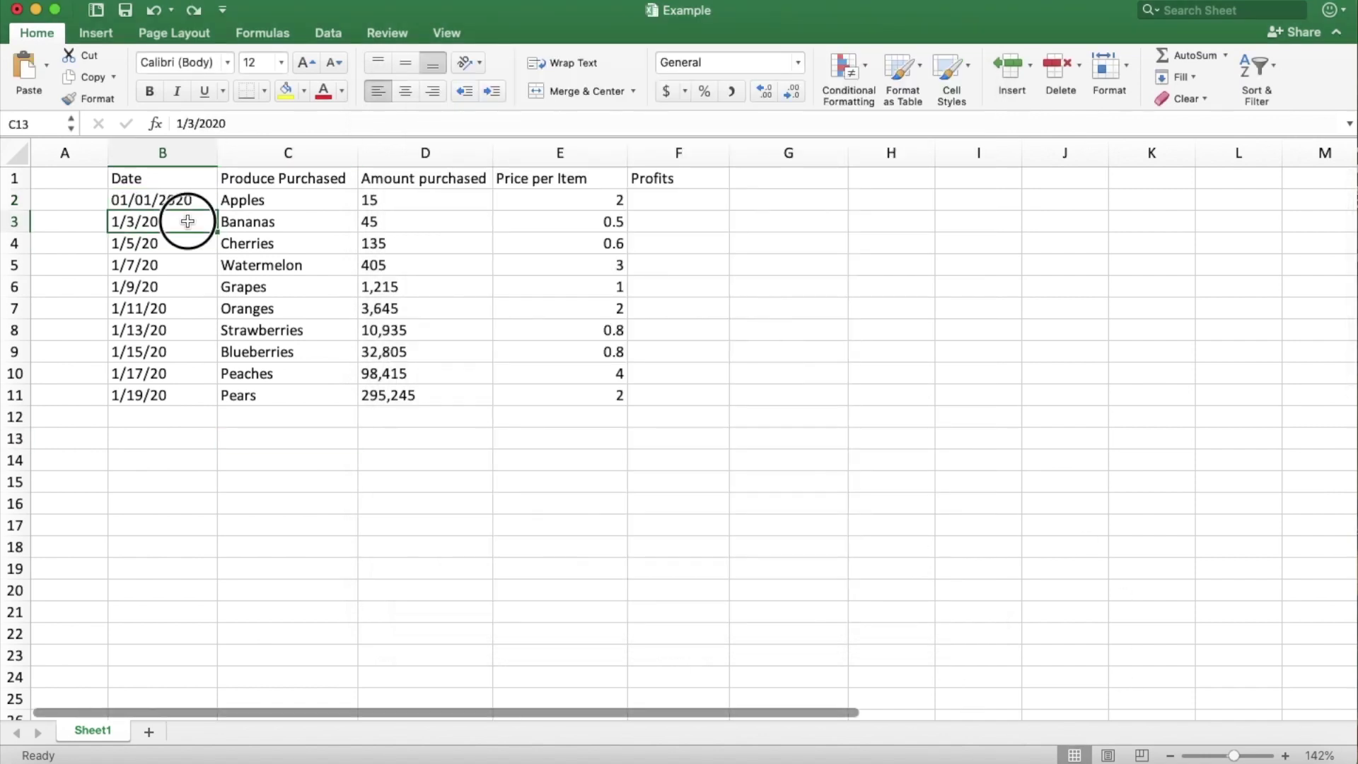
mouse_move(187, 221)
mouse_down()
mouse_move(177, 396)
mouse_move(173, 206)
mouse_move(166, 220)
mouse_up()
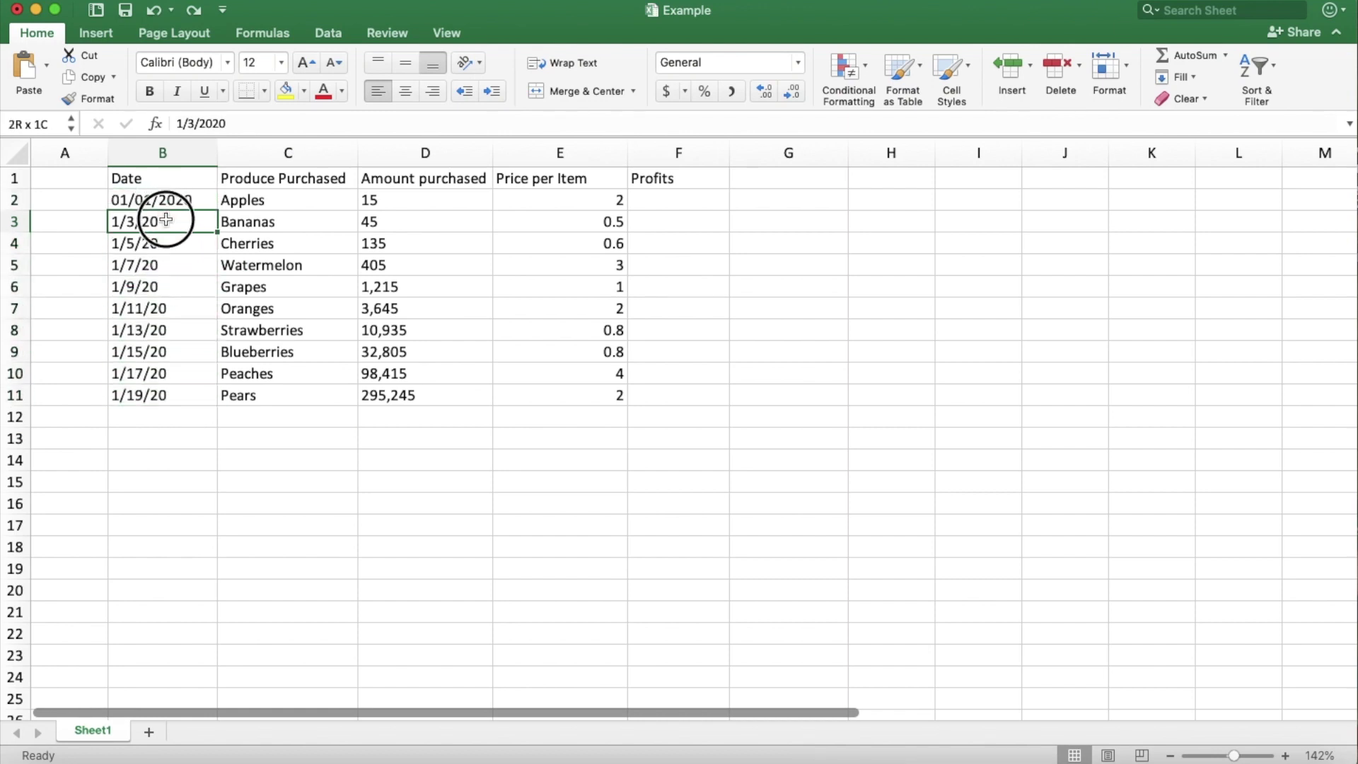
click(170, 156)
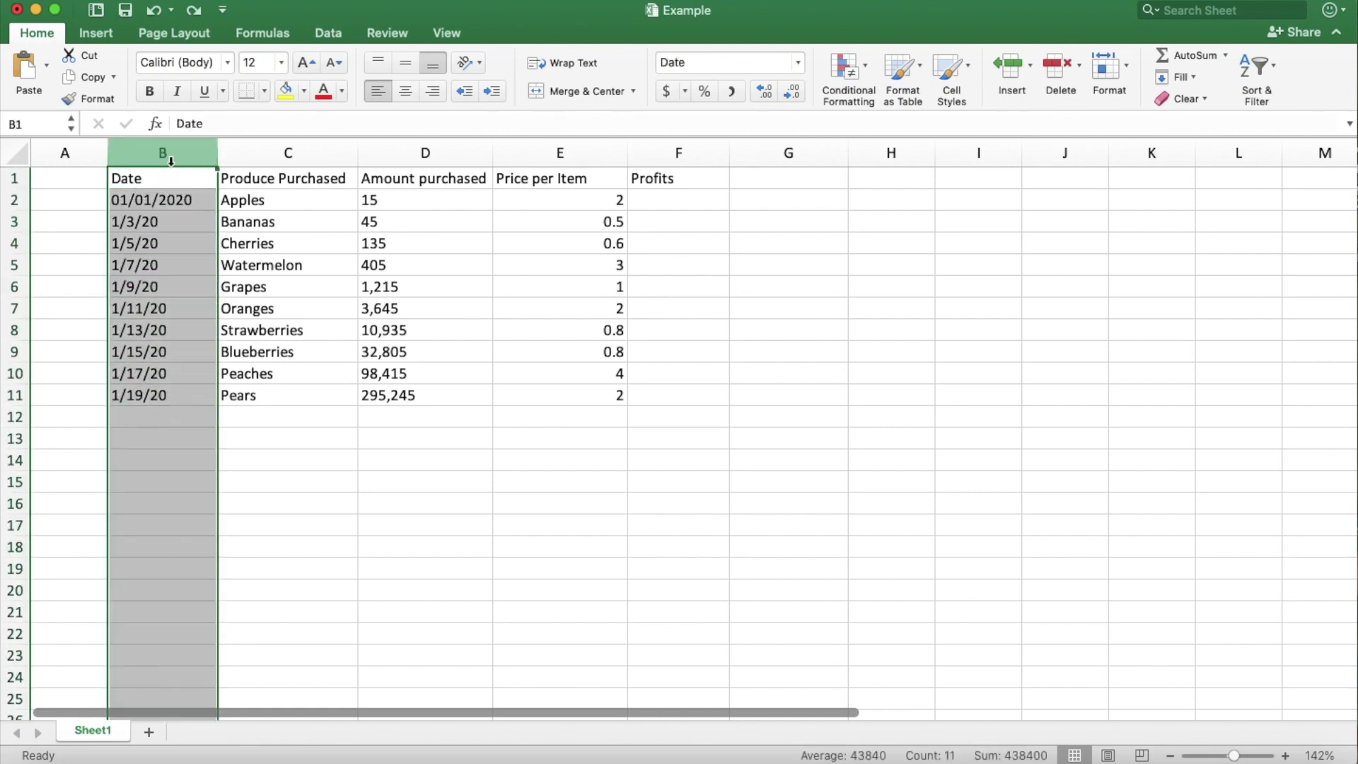
click(798, 62)
click(778, 459)
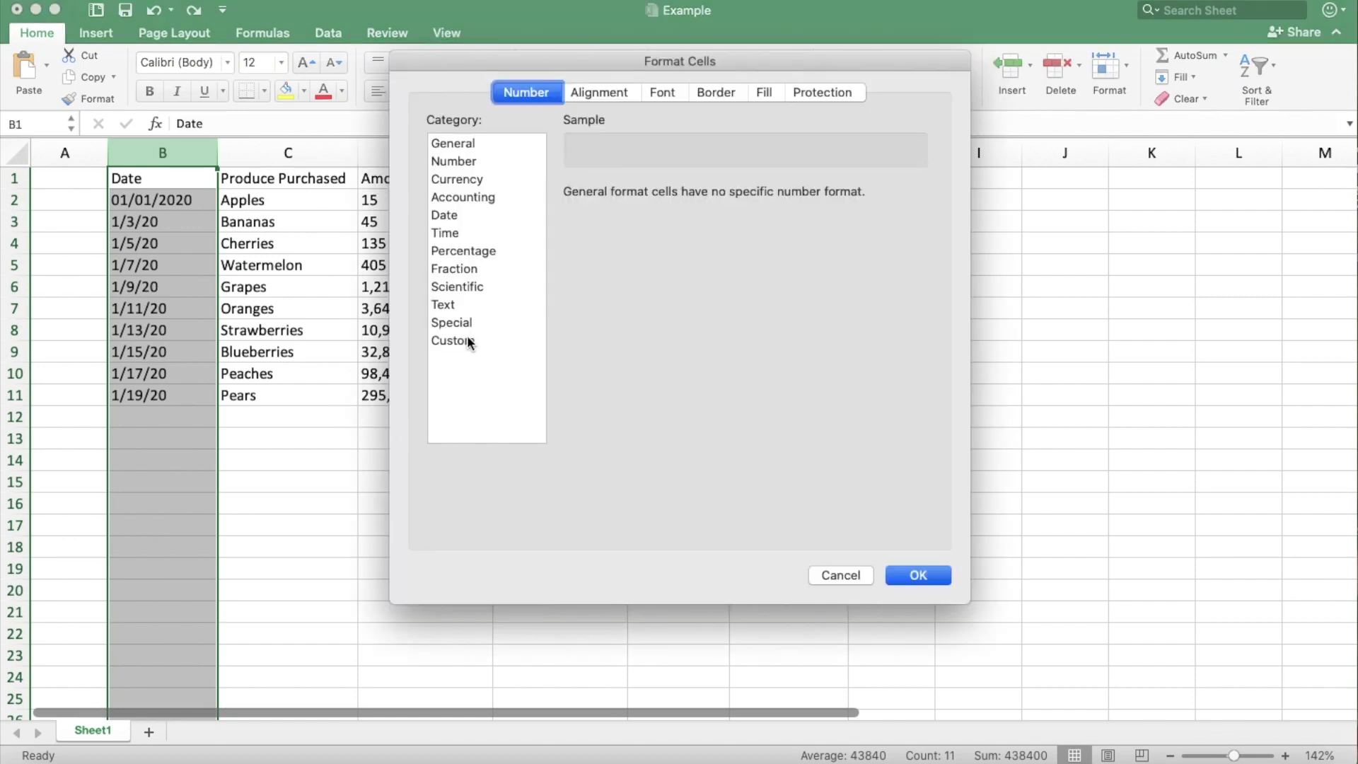
click(469, 341)
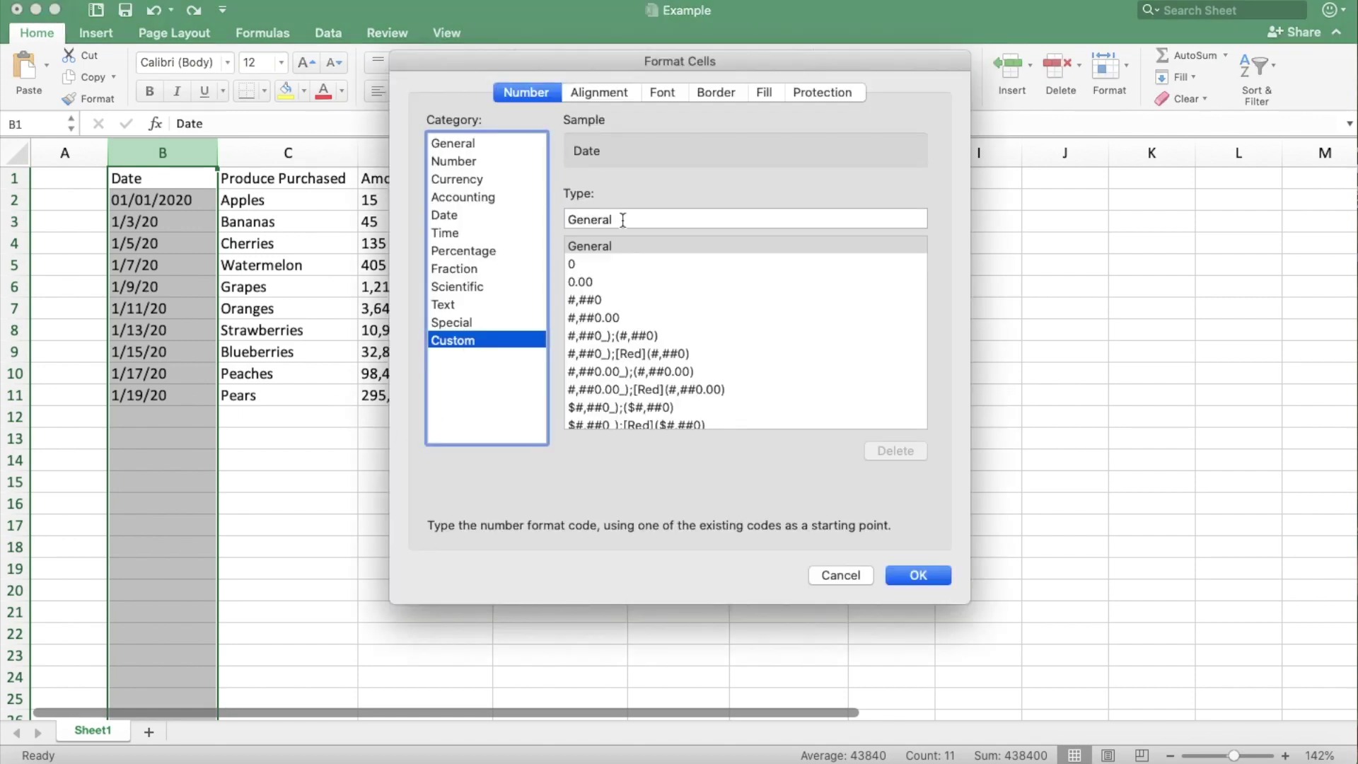
double_click(584, 219)
text(mm/dd)
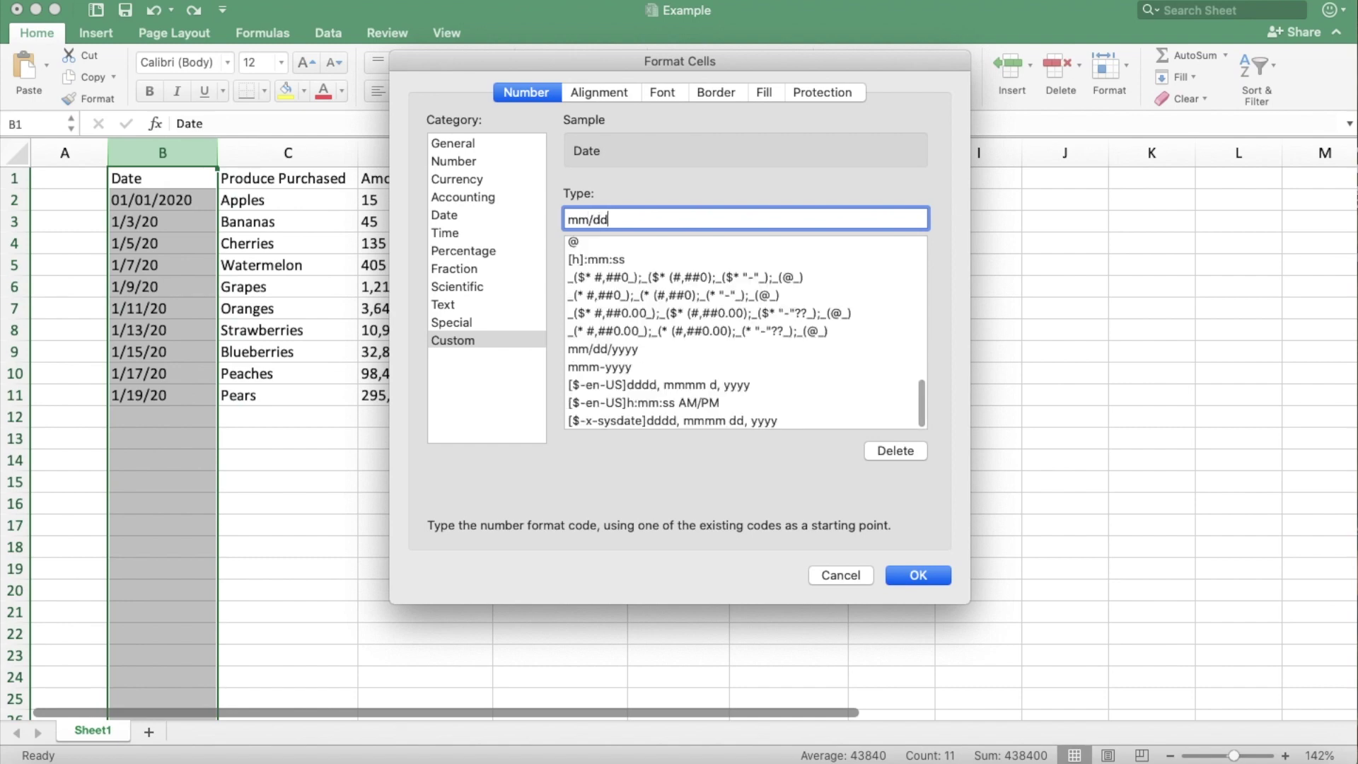
text(/yyyy)
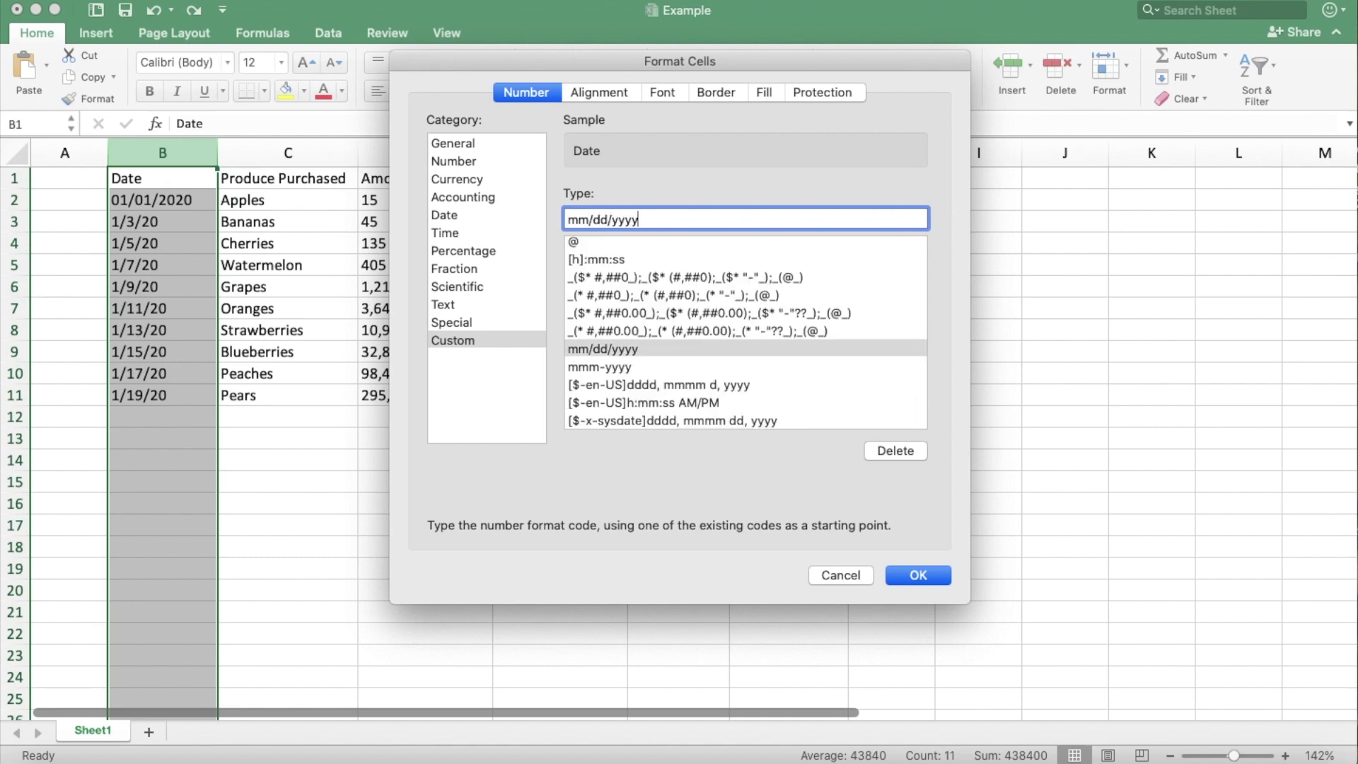
key(Return)
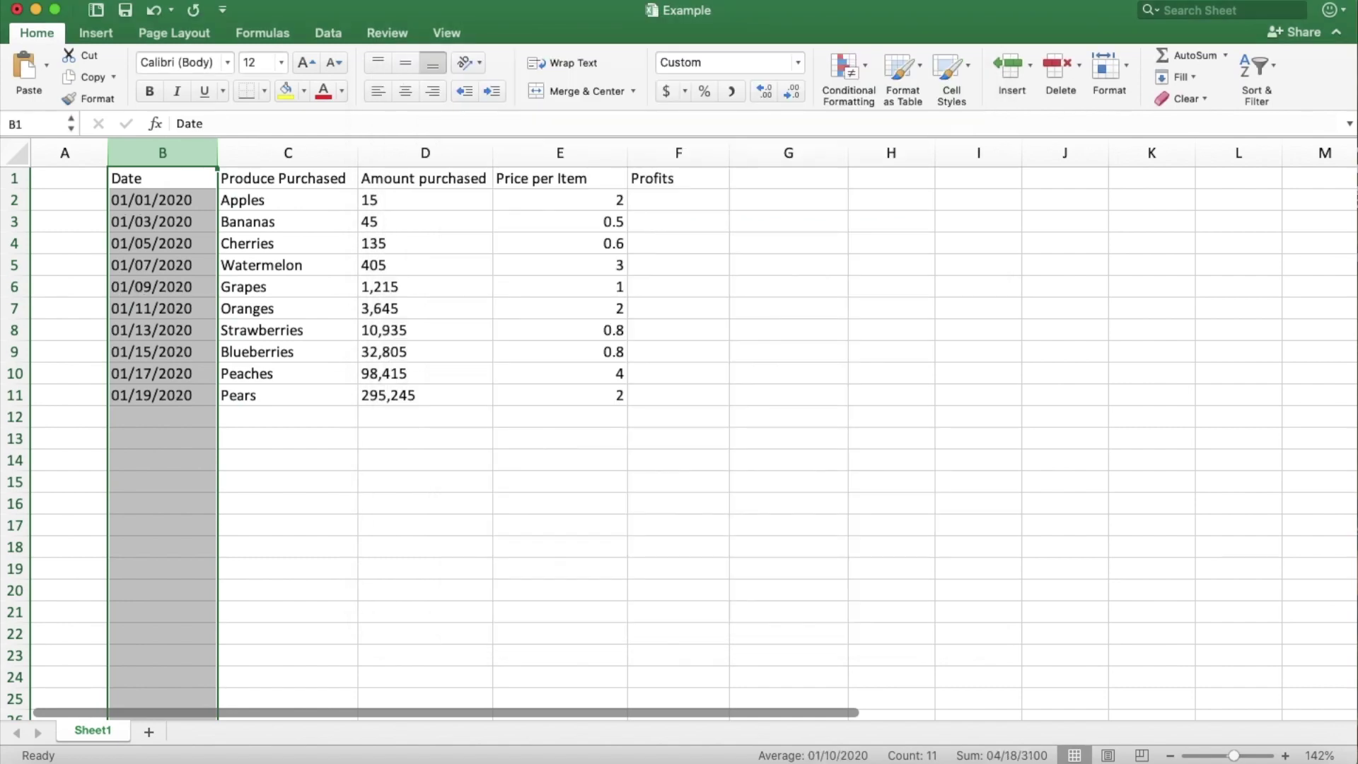
key(super+z)
- Paste only B2's formatting onto B3:B11 so all dates read mm/dd/yyyy
click(163, 235)
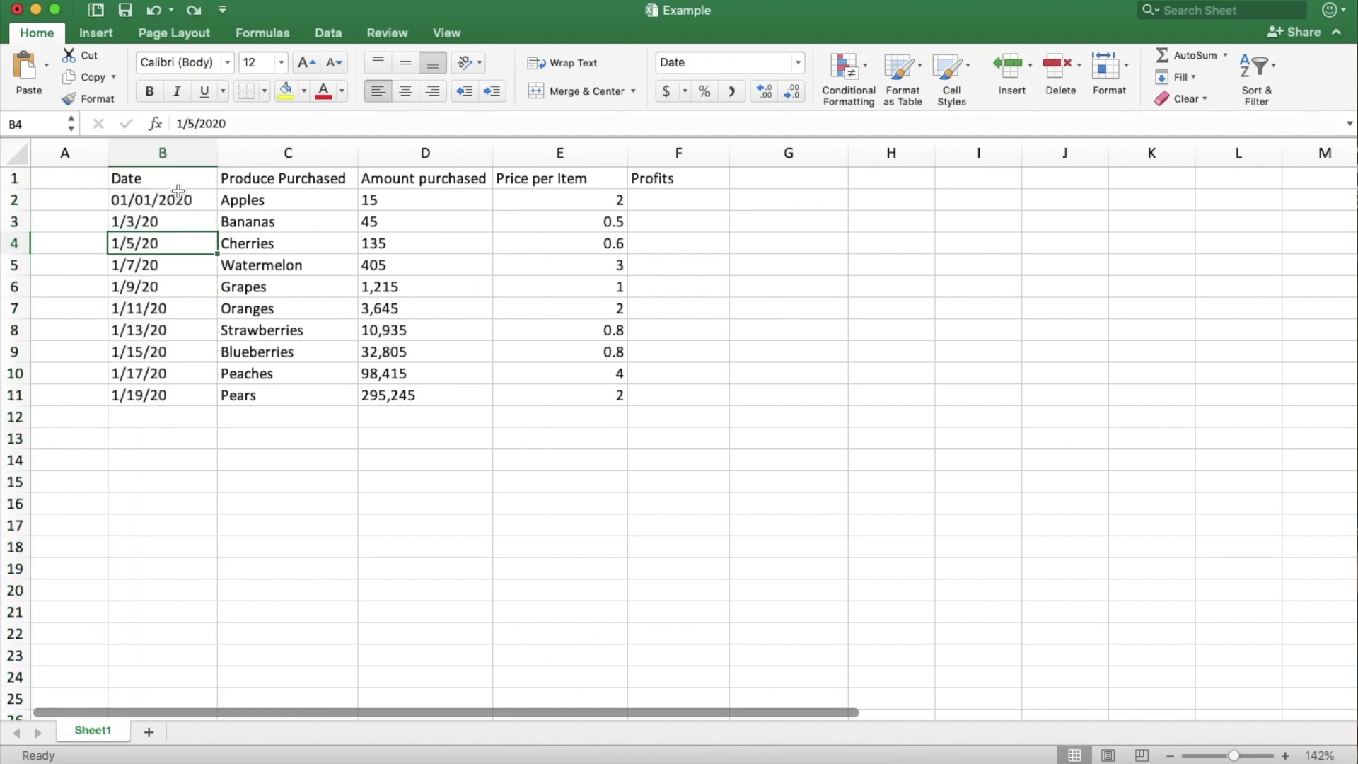
click(181, 202)
key(super+c)
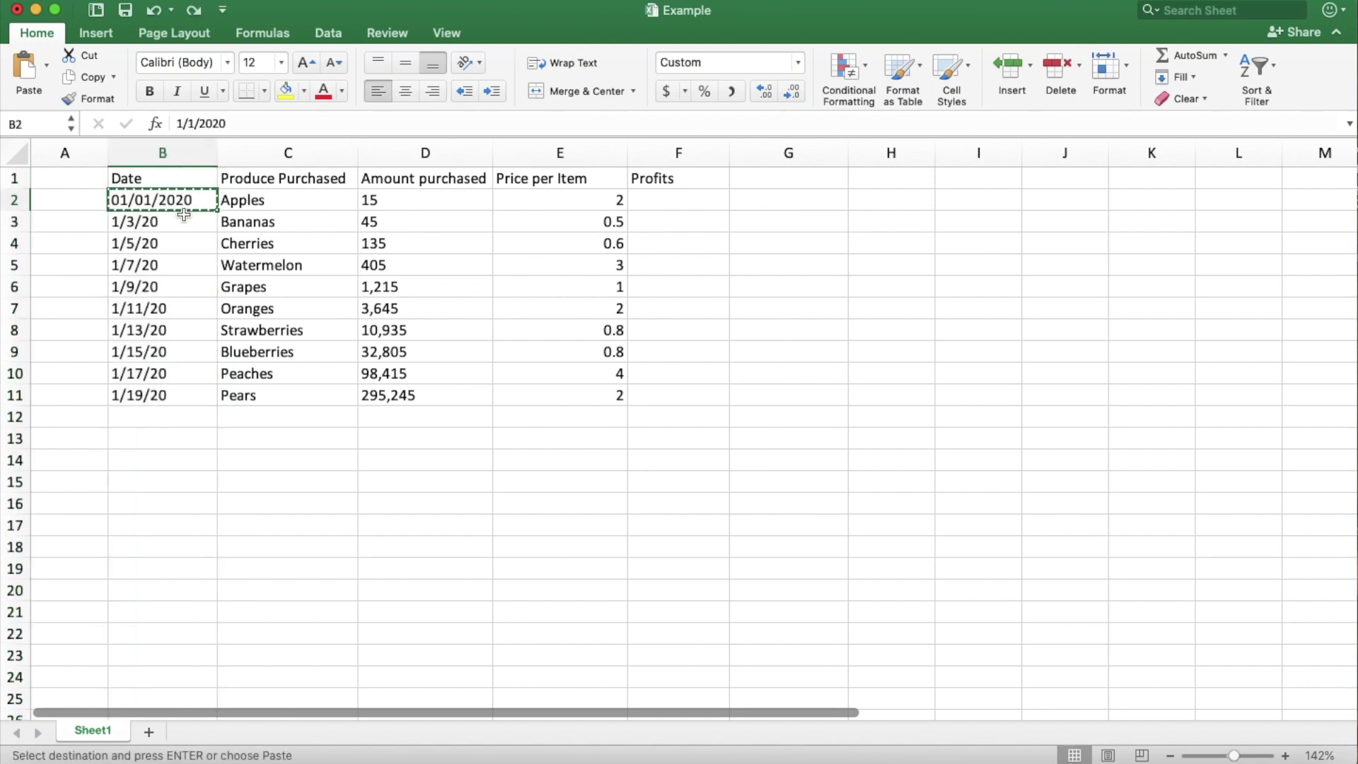
drag(186, 221, 187, 394)
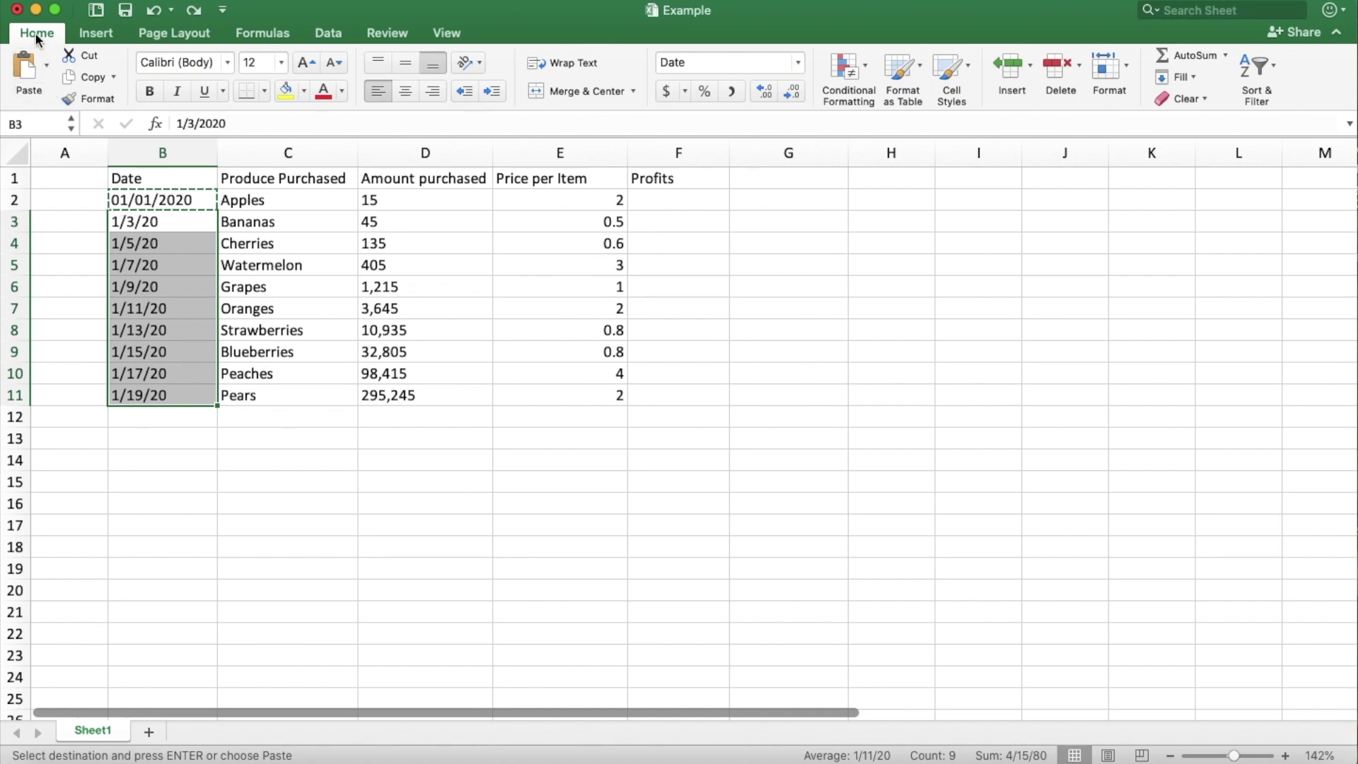
click(49, 73)
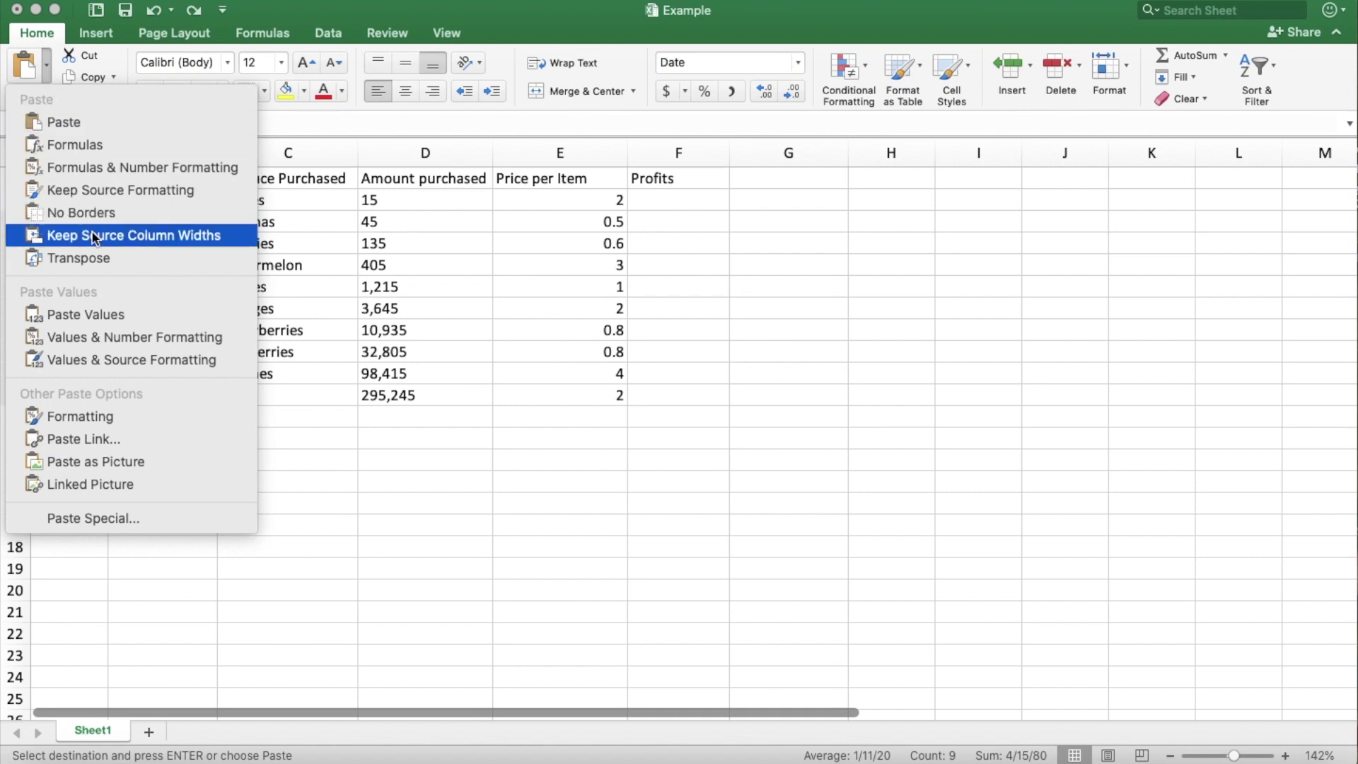
click(136, 416)
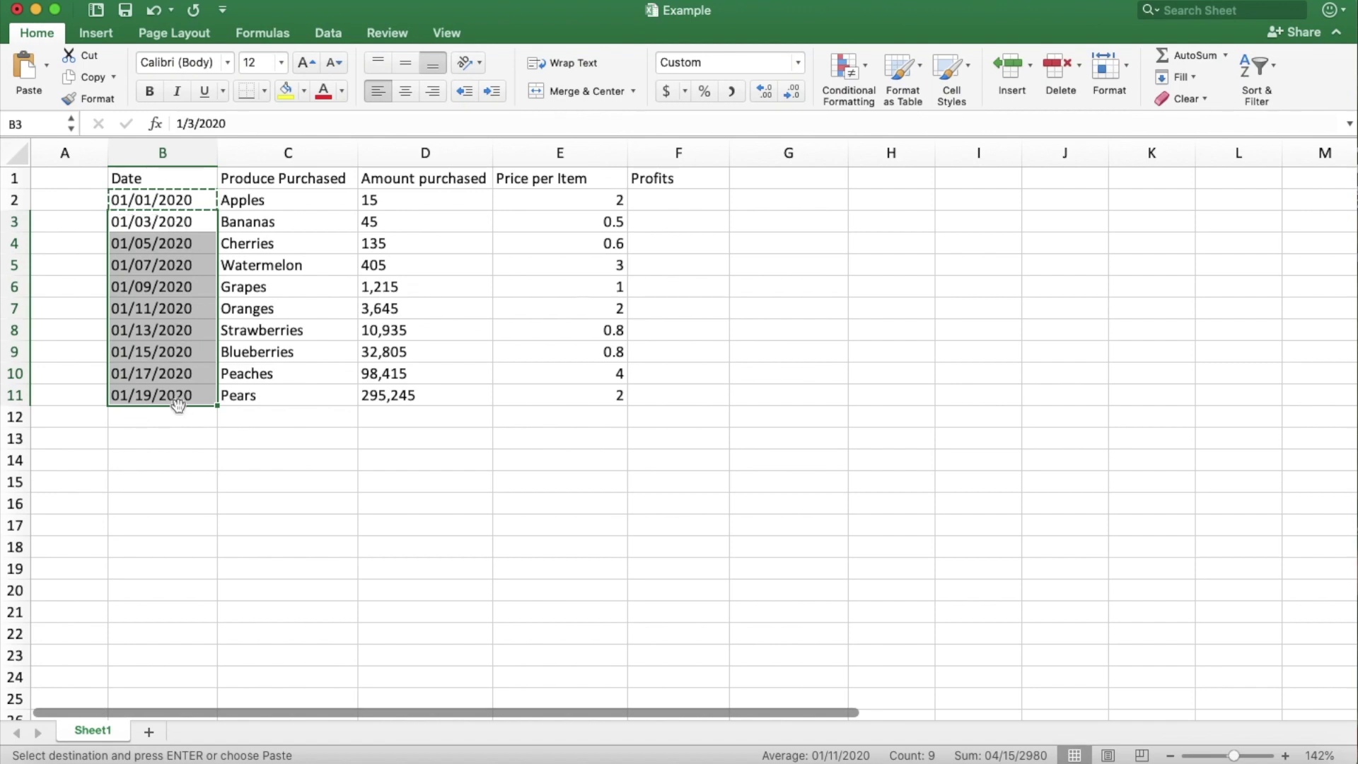
click(179, 429)
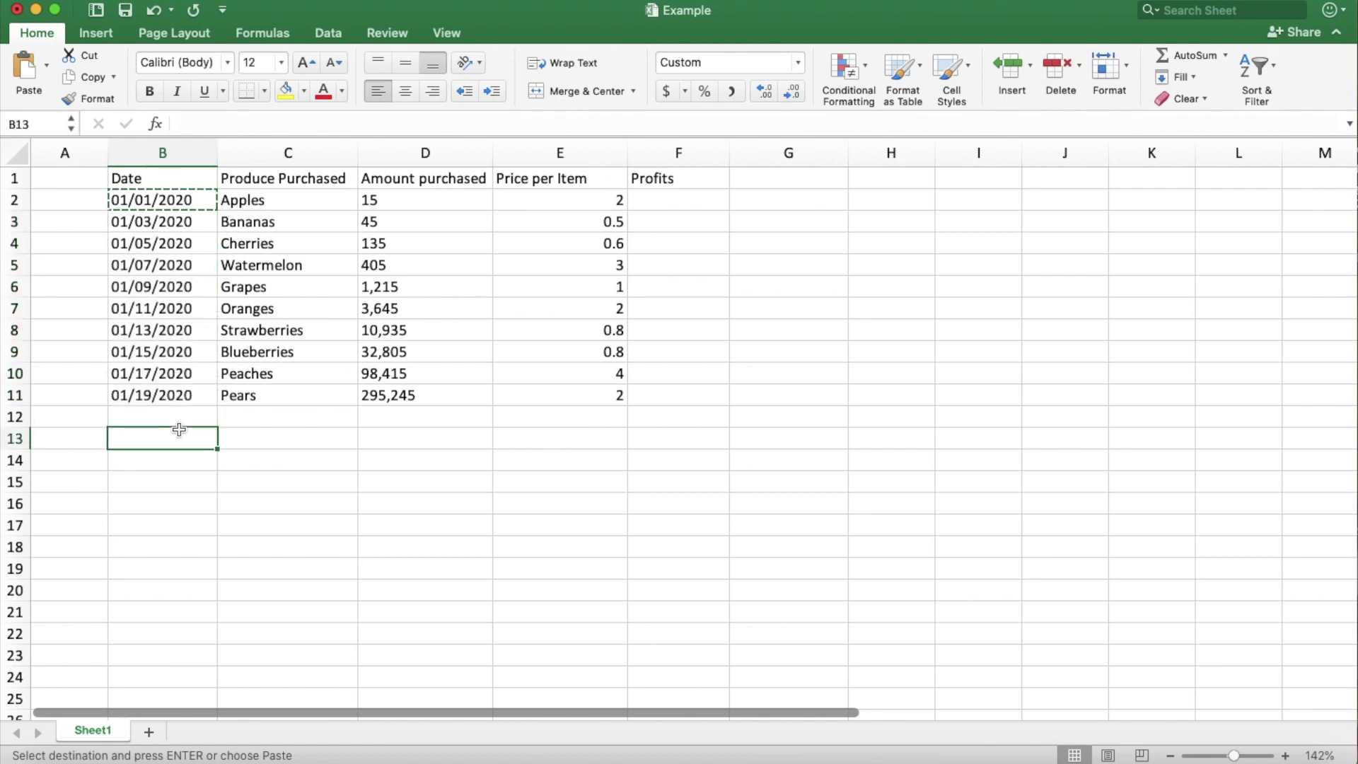
key(Escape)
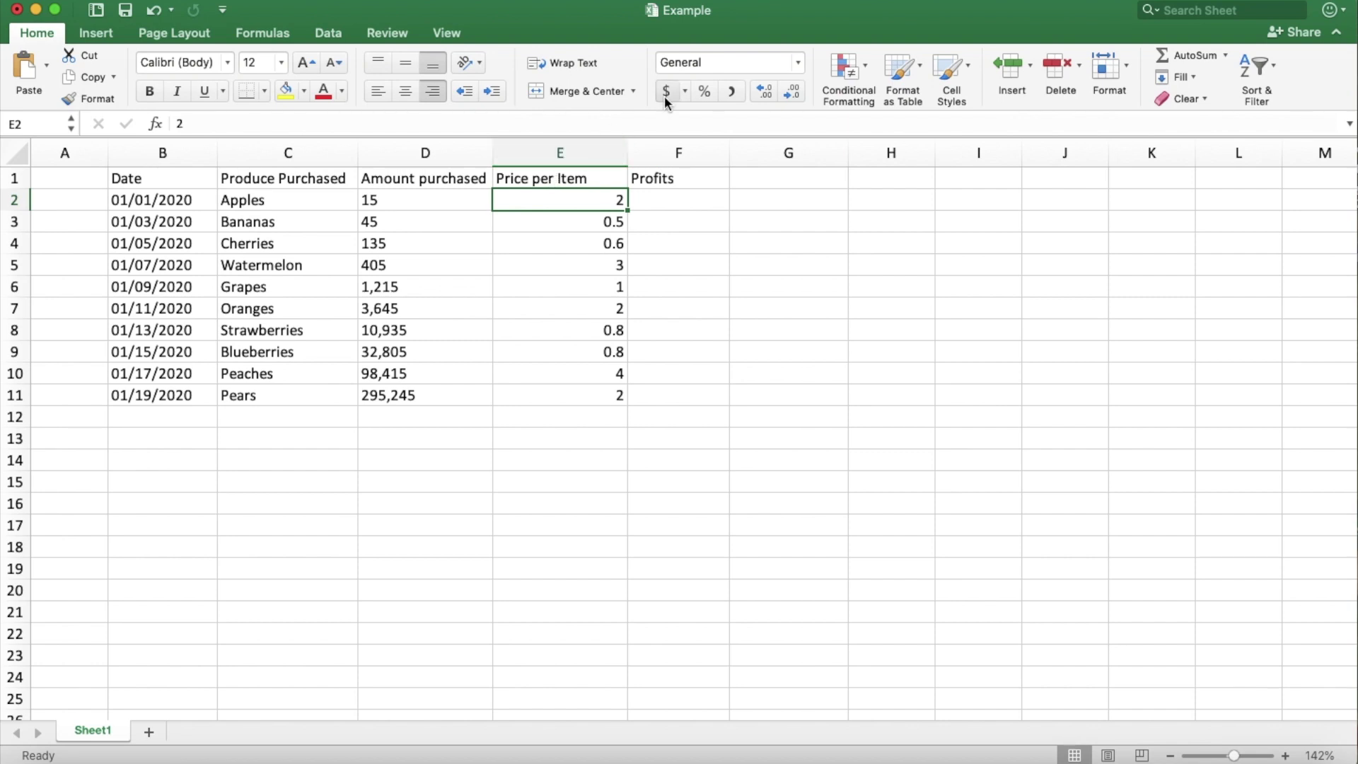
- Format column E with the $ English (United States) accounting format
click(567, 158)
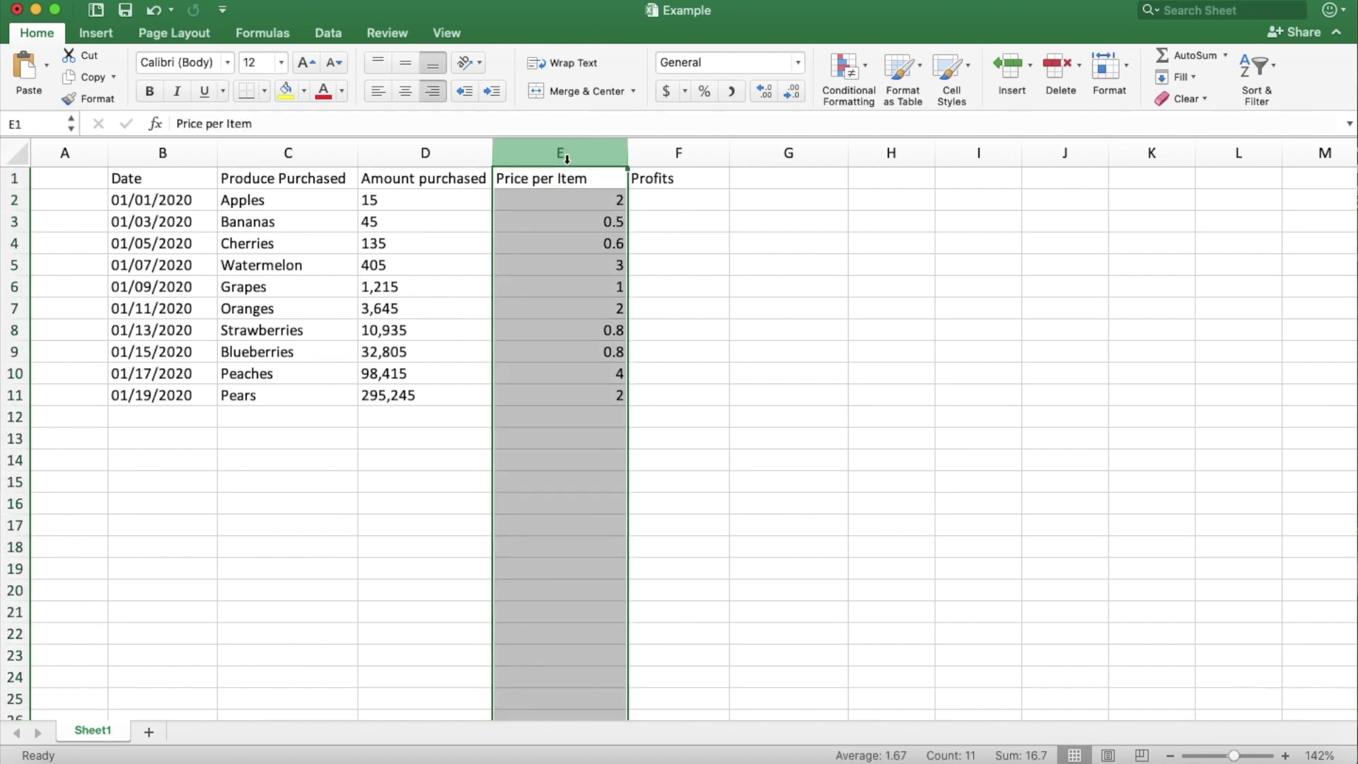
click(684, 92)
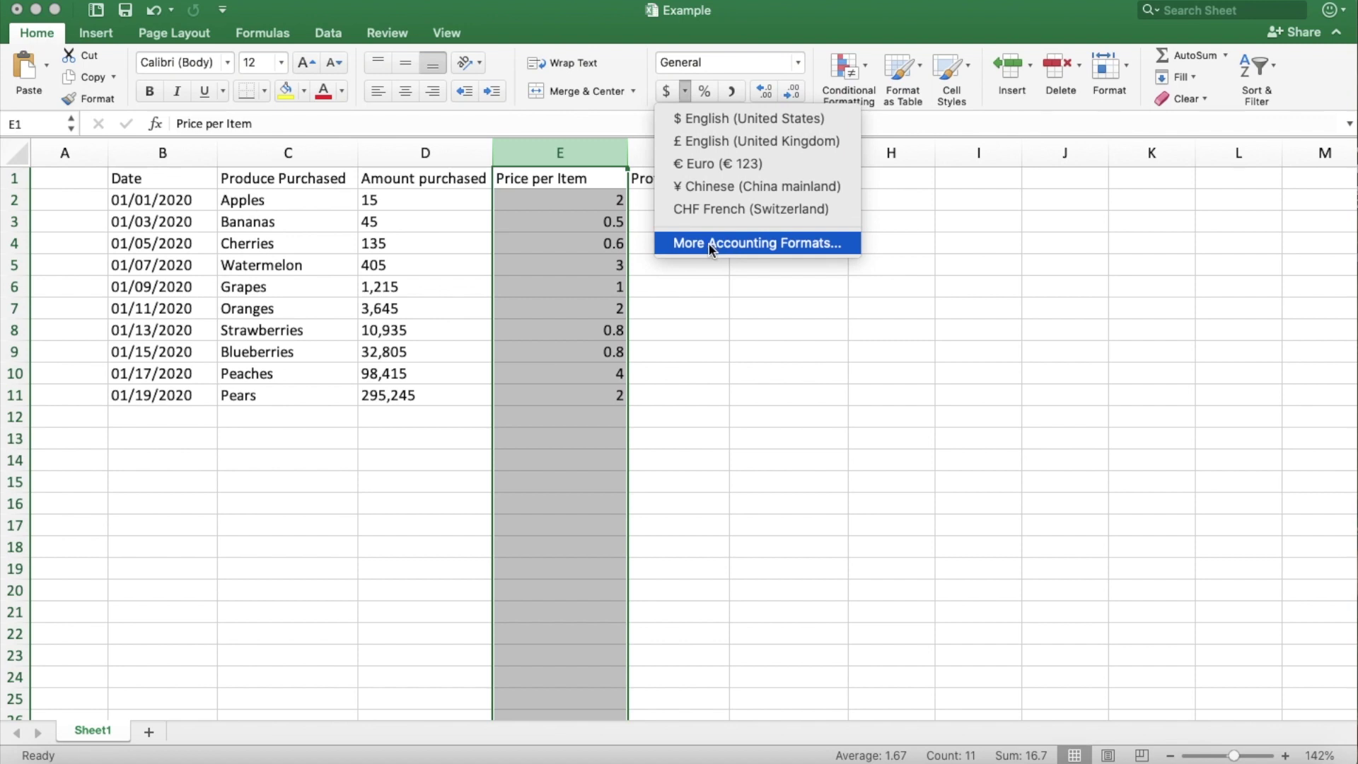
click(696, 121)
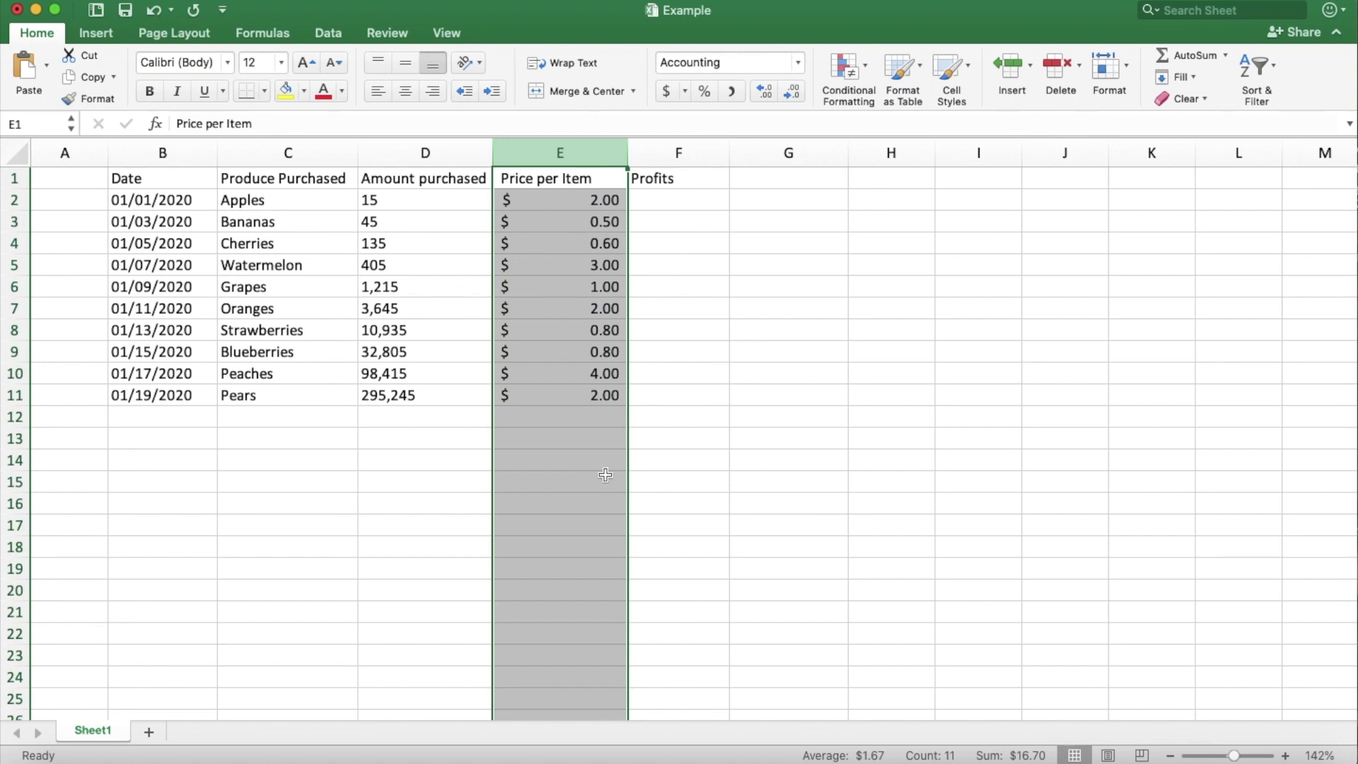
click(659, 417)
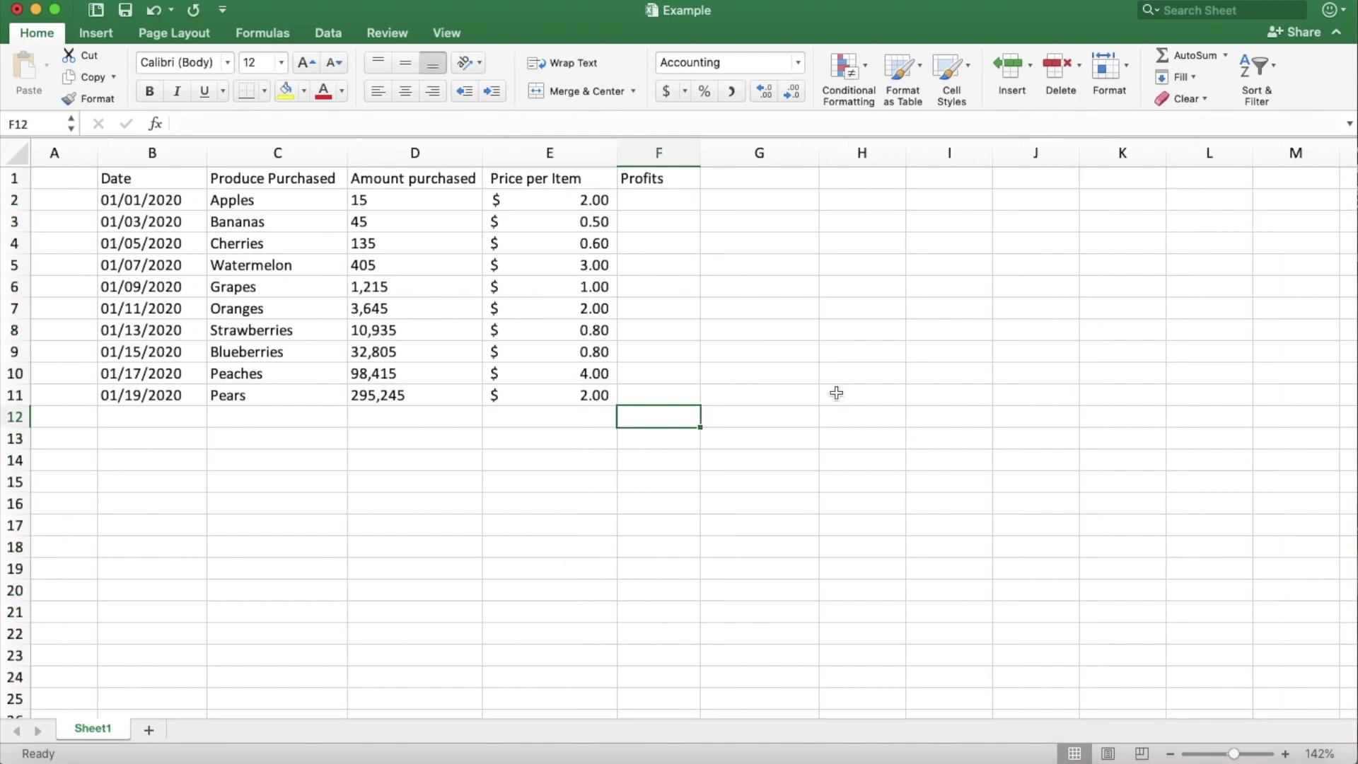
- Enter the formula =D2*E2 in F2, giving a profit of $30.00
key(Up)
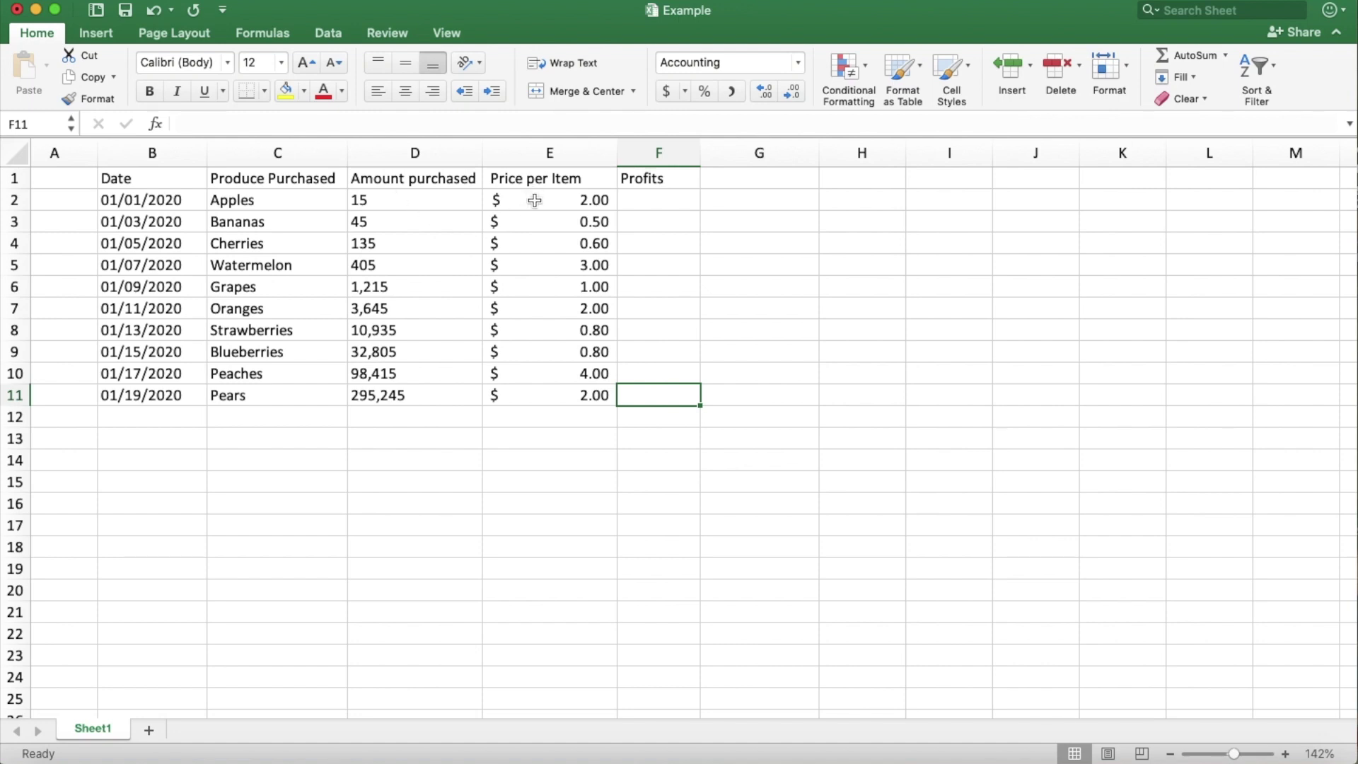
click(658, 204)
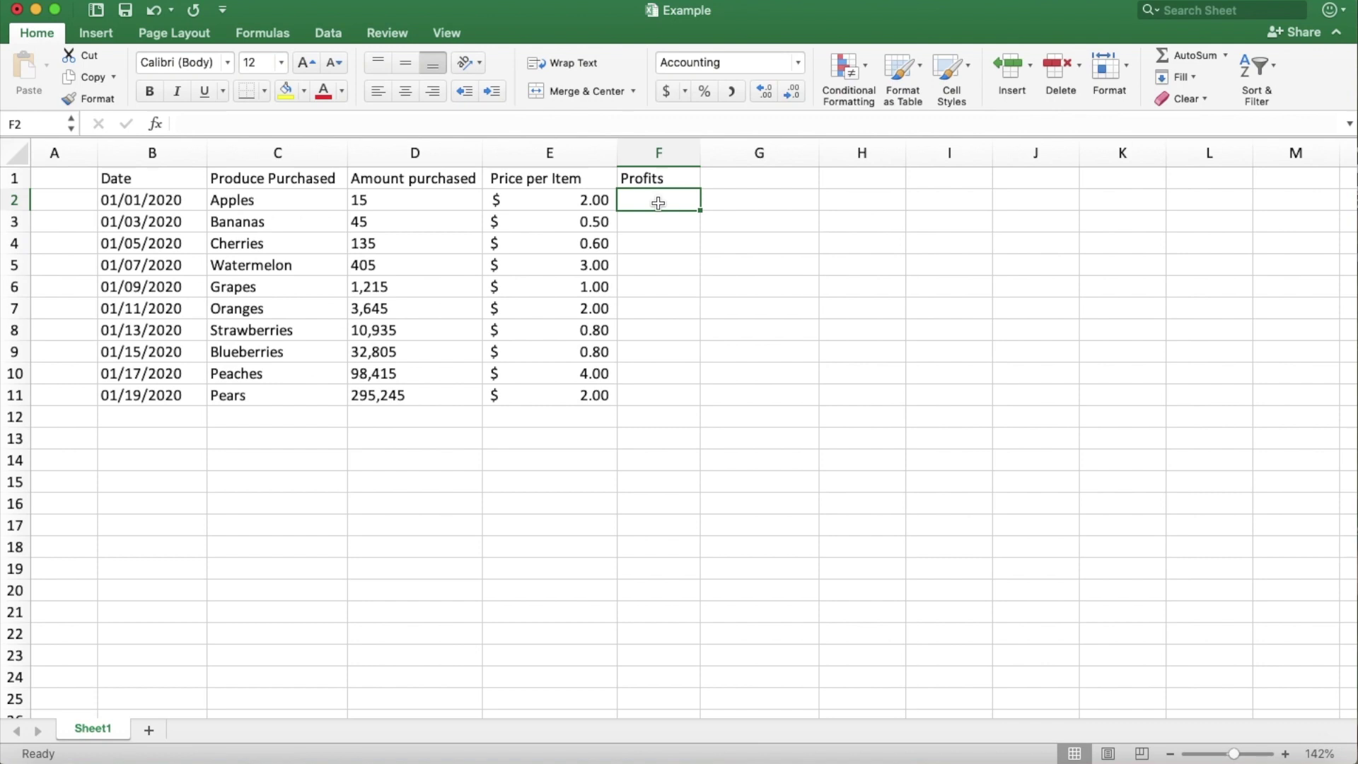
text(=)
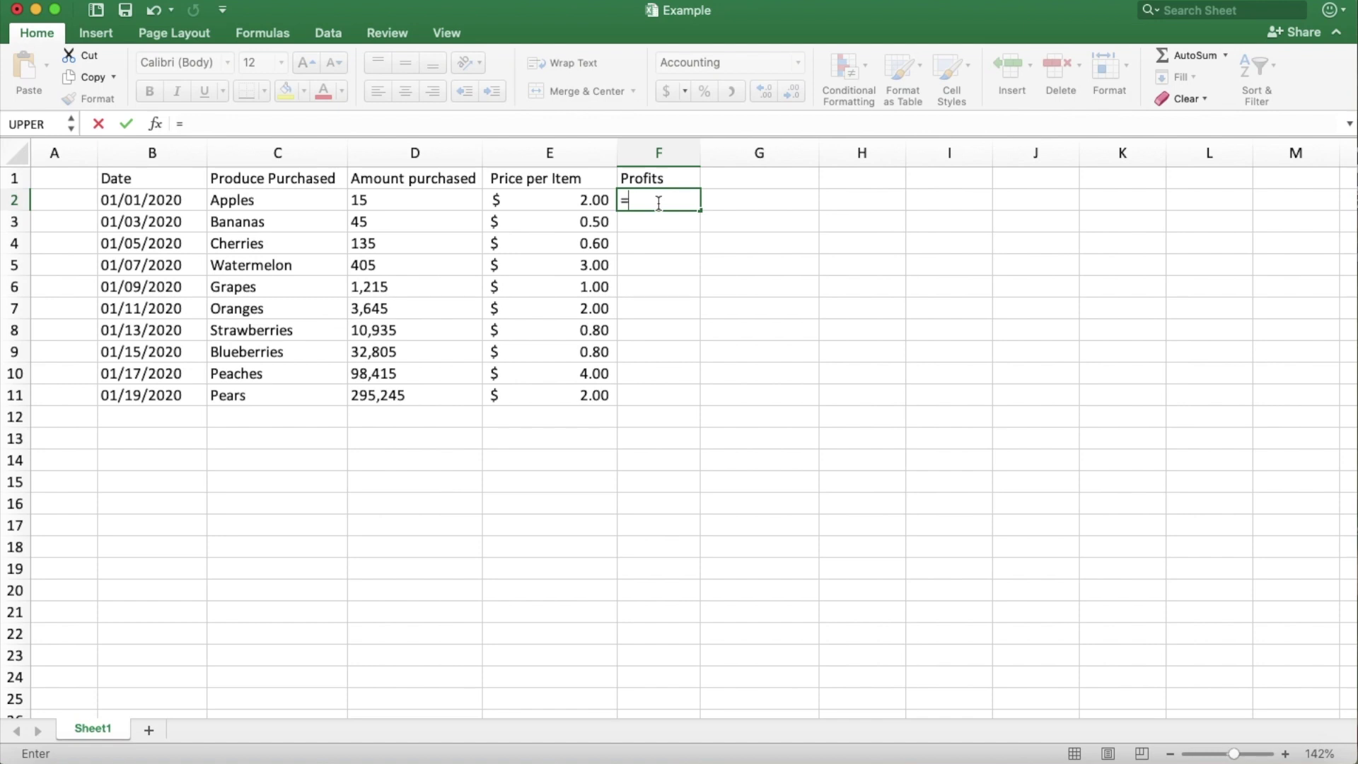
click(431, 198)
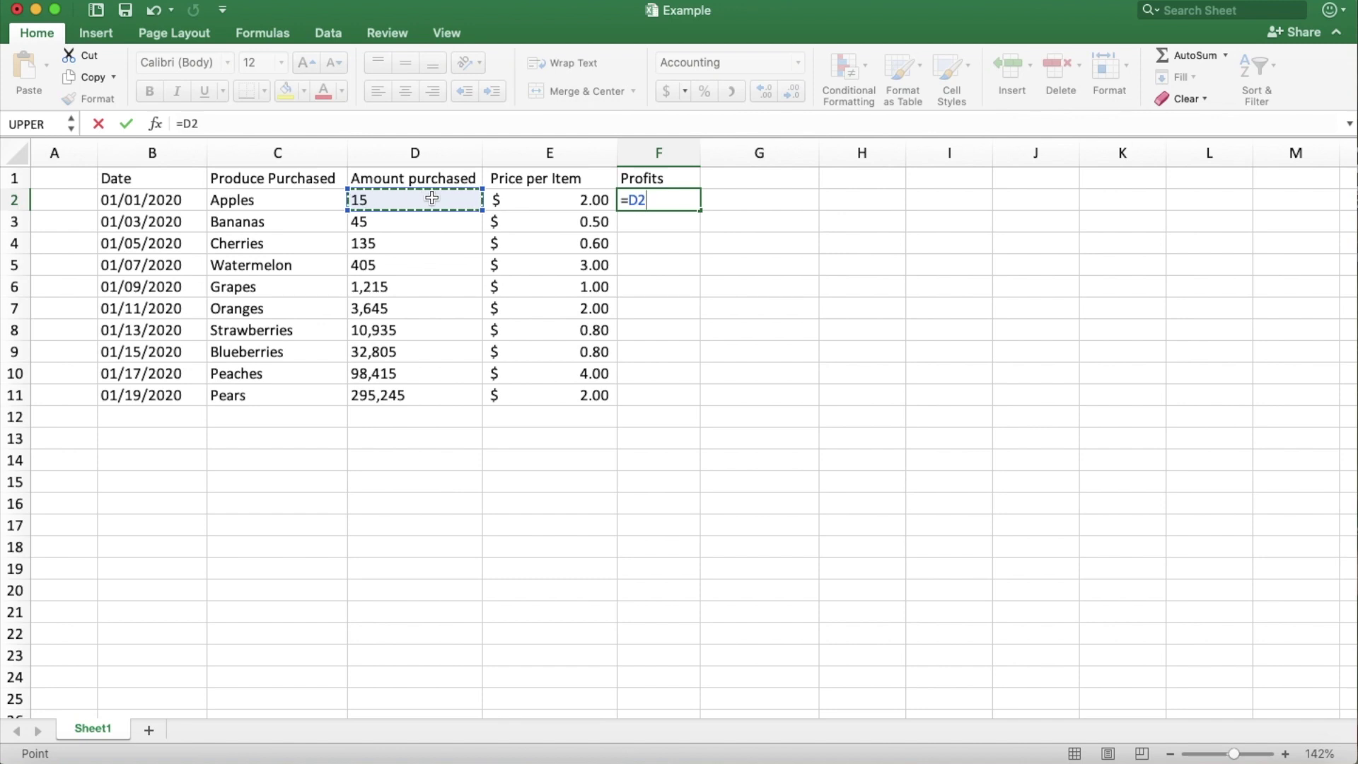
text(*)
text(-)
key(BackSpace)
text(*)
click(534, 202)
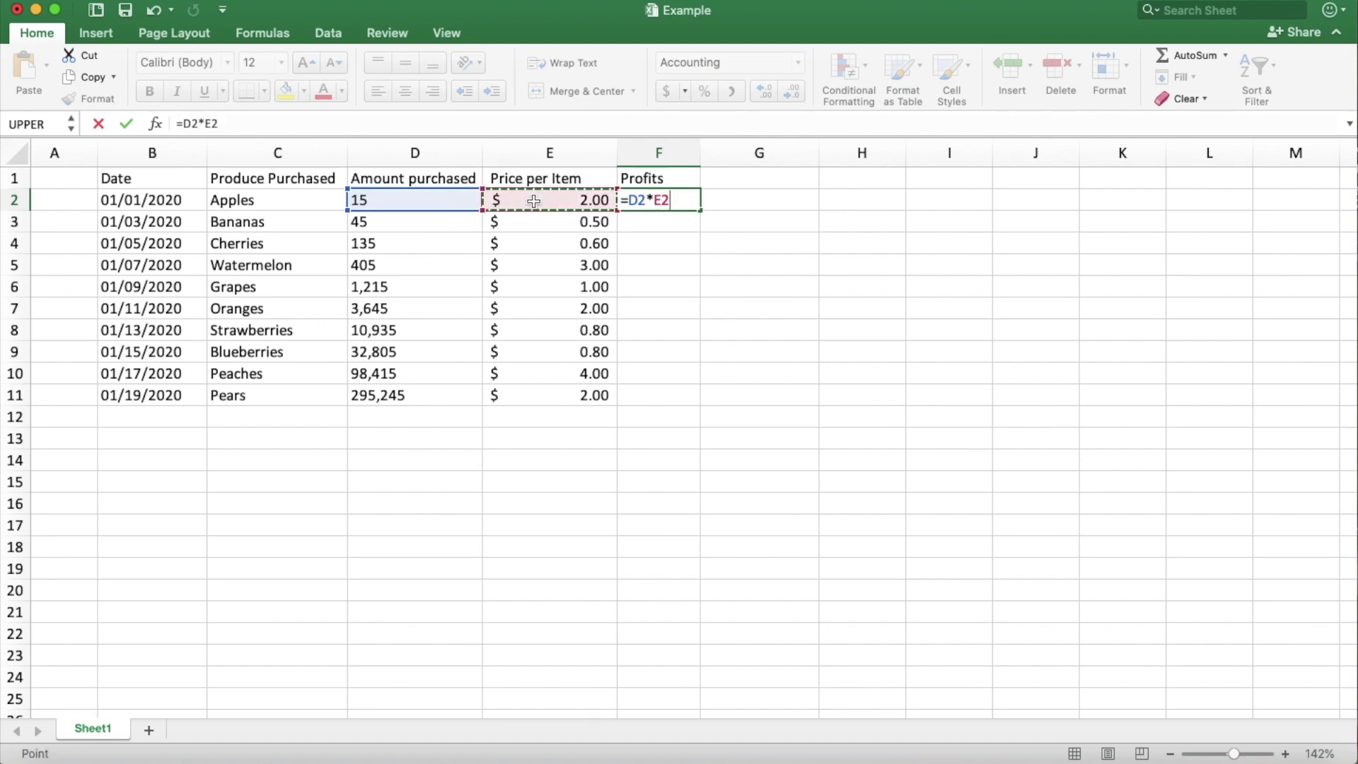
key(Return)
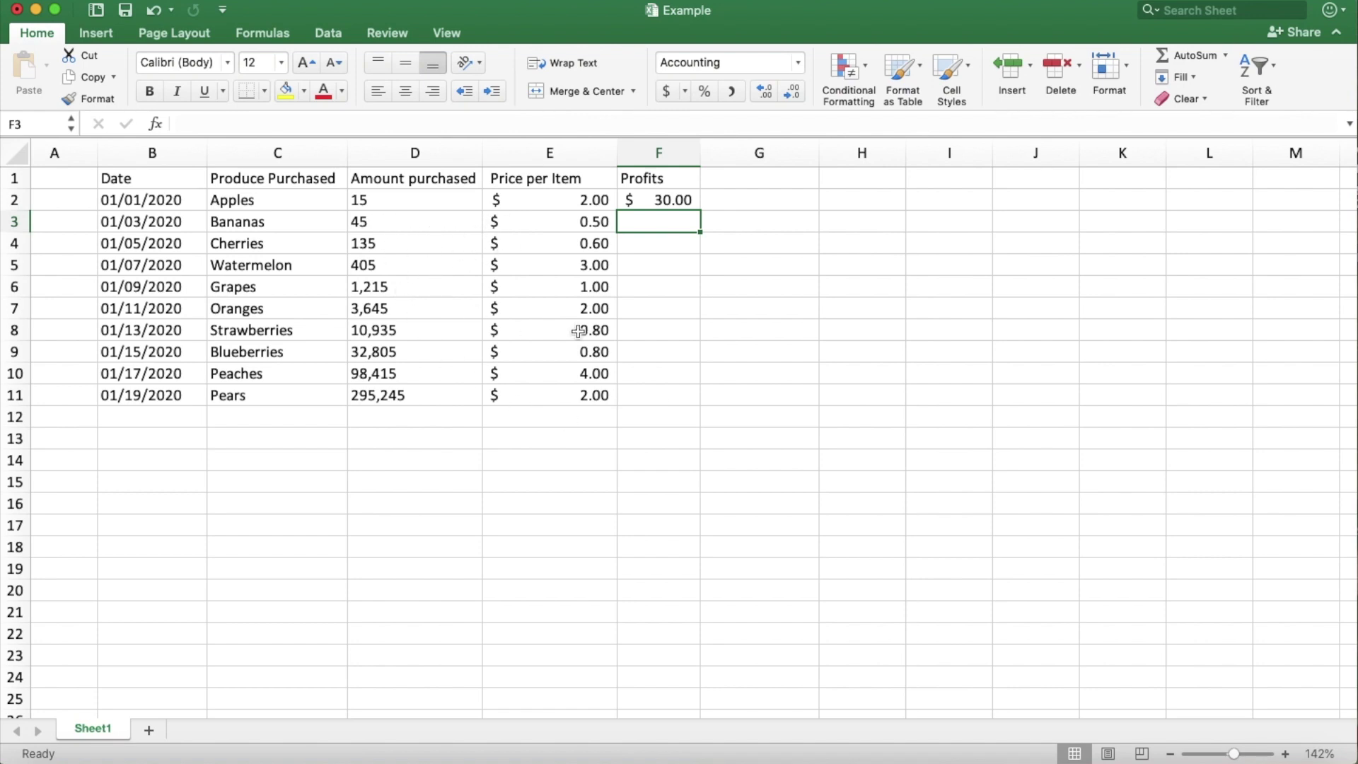
click(672, 202)
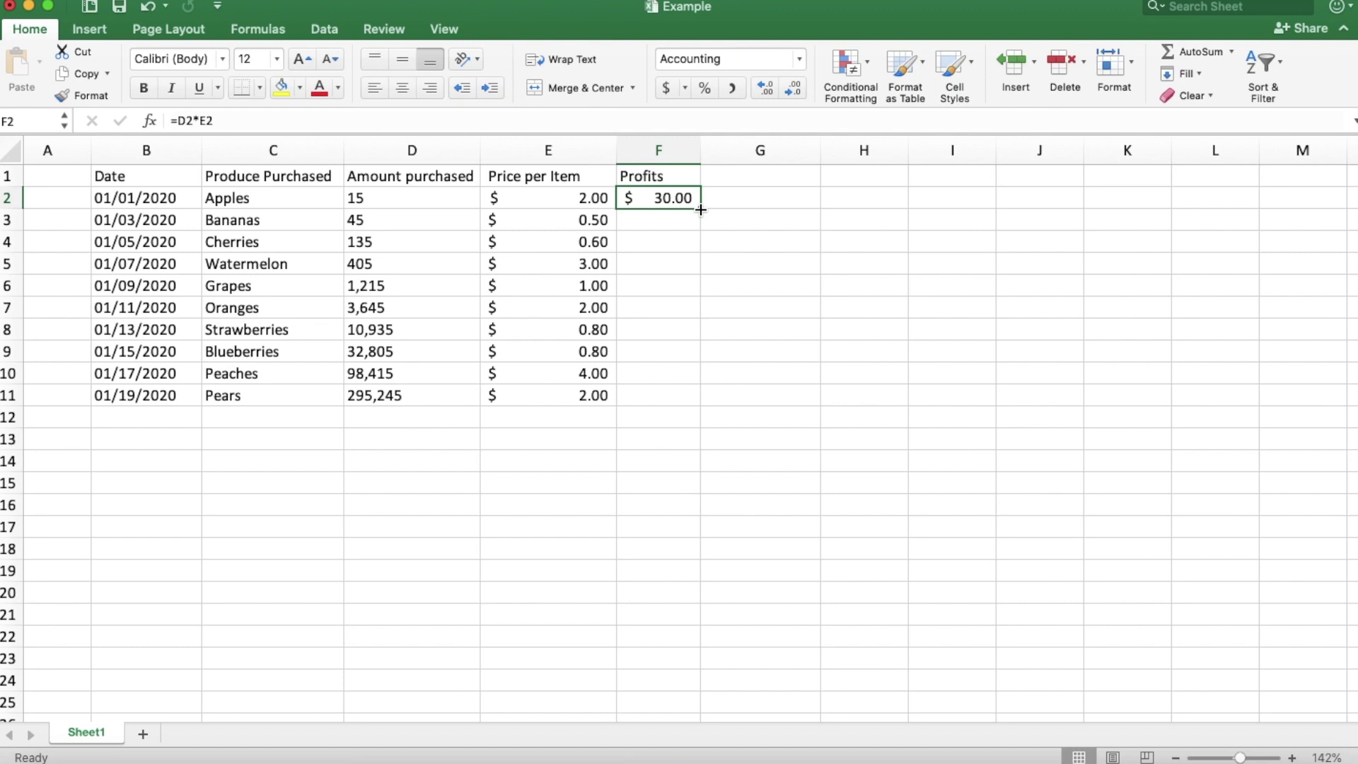
- Copy F2's profit formula down through row 11 and autofit columns F and E
double_click(701, 210)
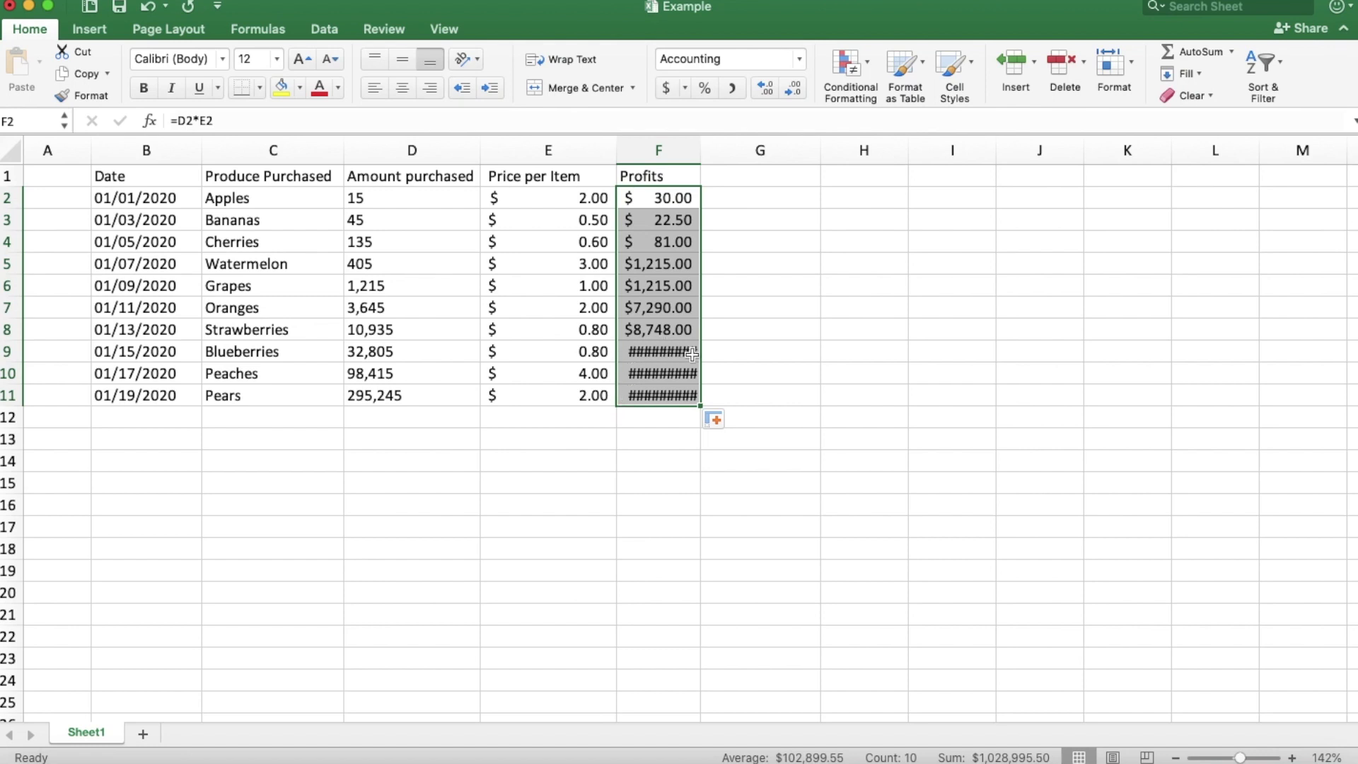
click(692, 434)
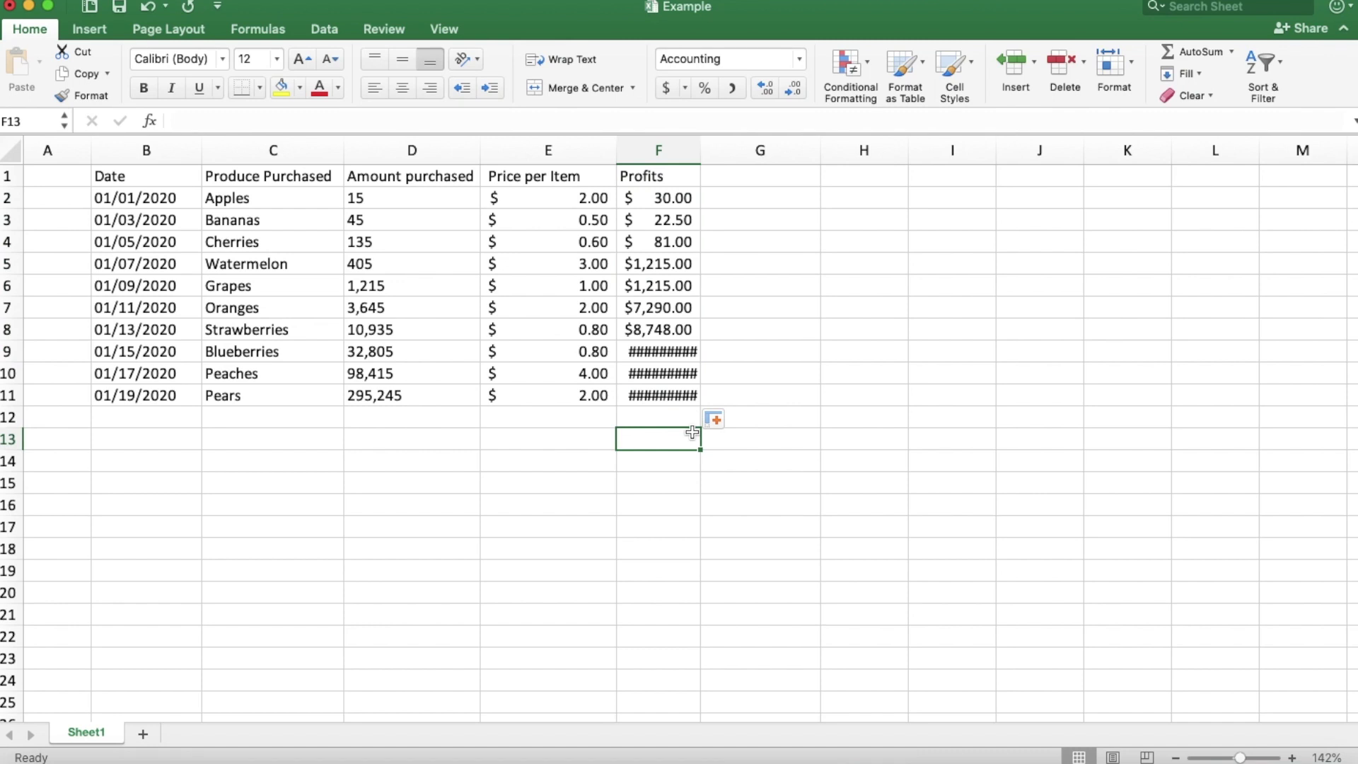
double_click(700, 149)
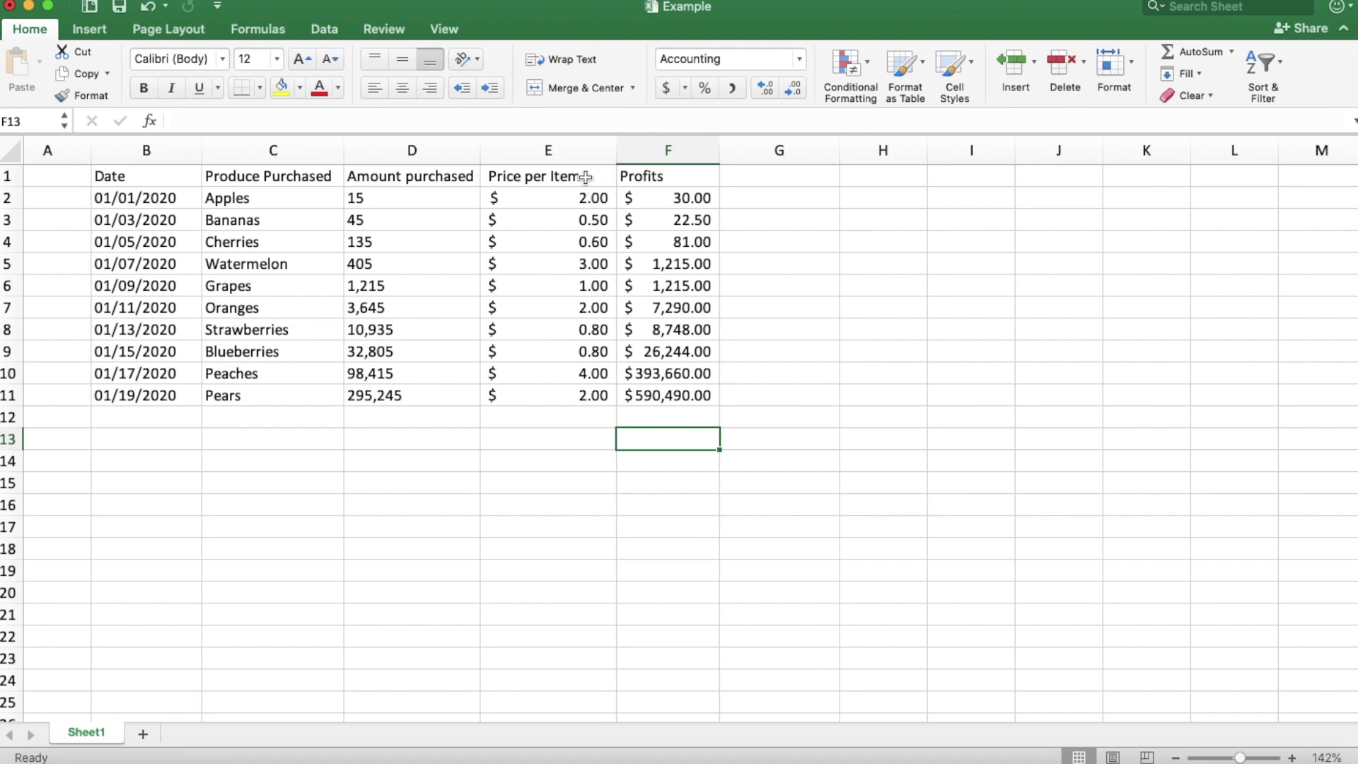
double_click(617, 146)
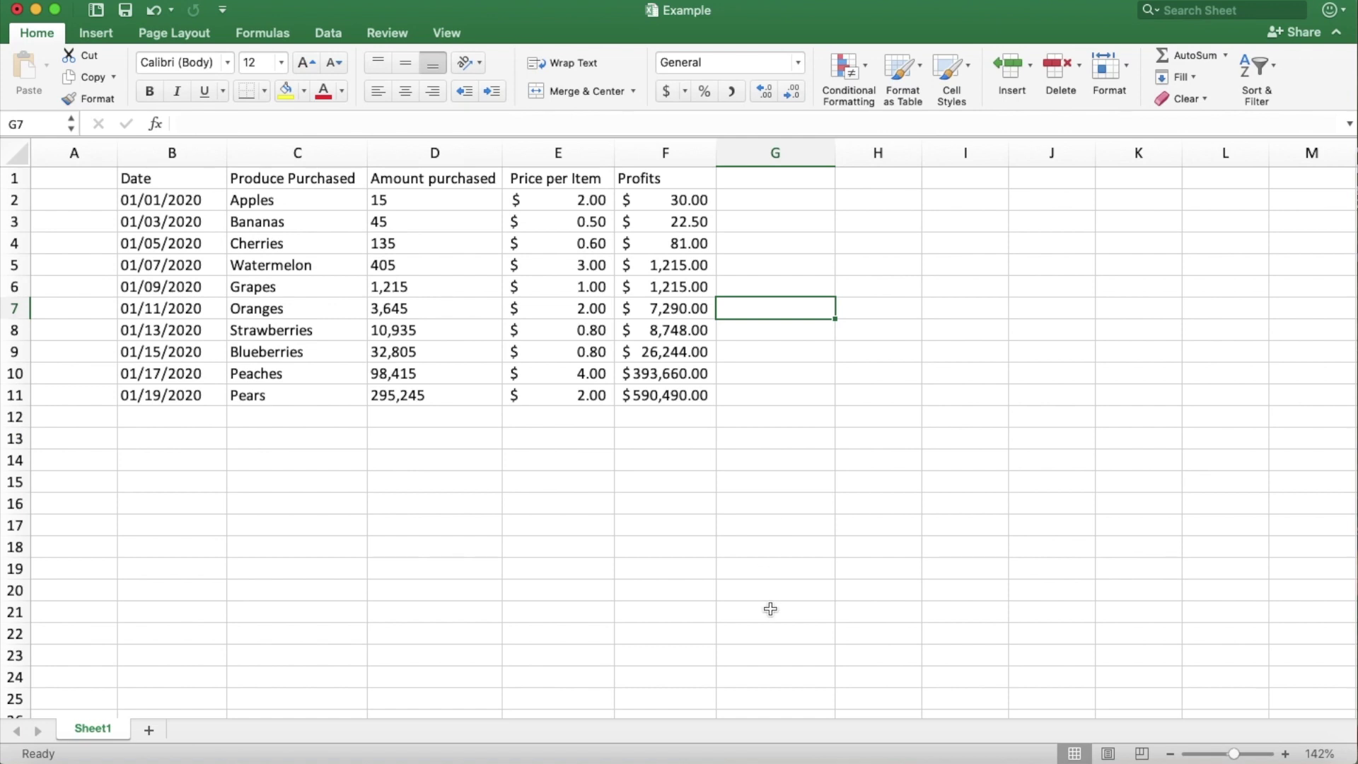
- AutoSum profits F2:F11 into F12 ($1,028,995.50) and autofit column F to show it
drag(646, 201, 643, 374)
click(660, 432)
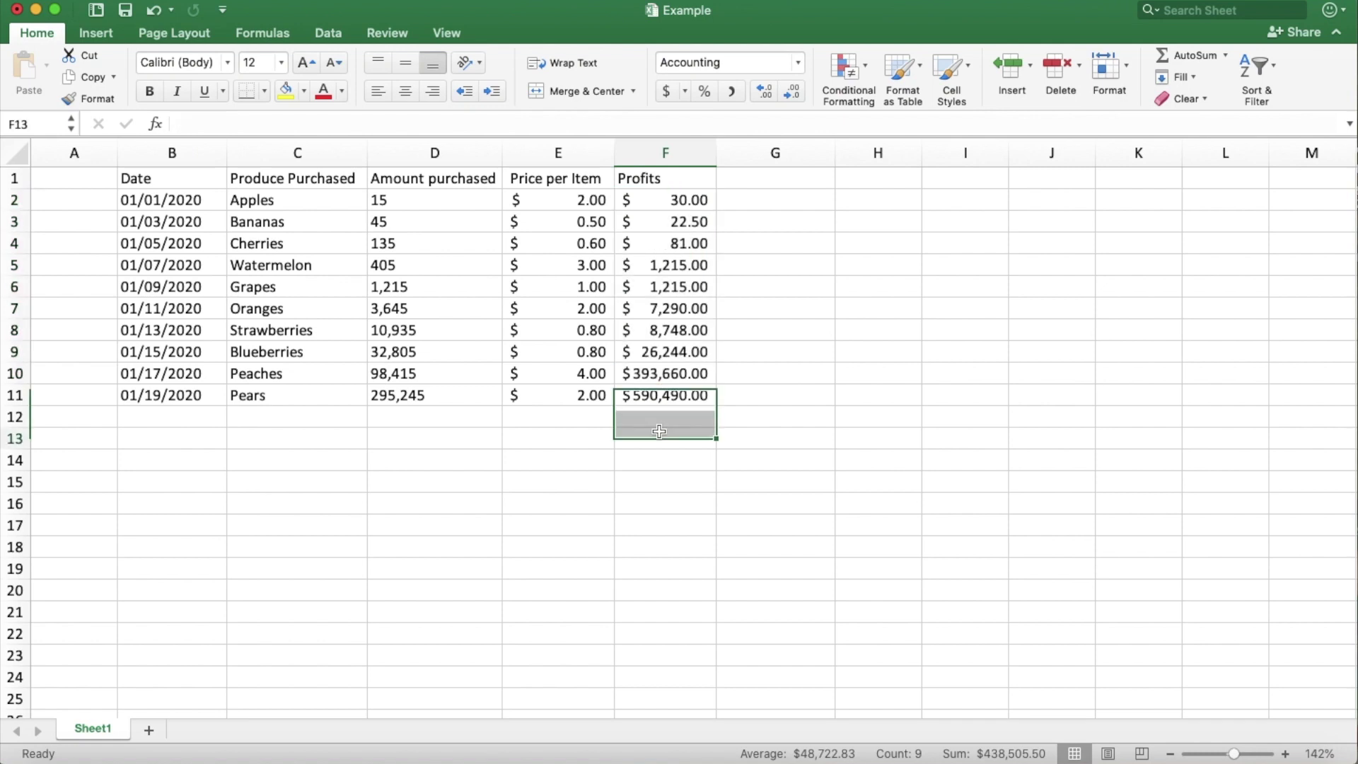
click(660, 431)
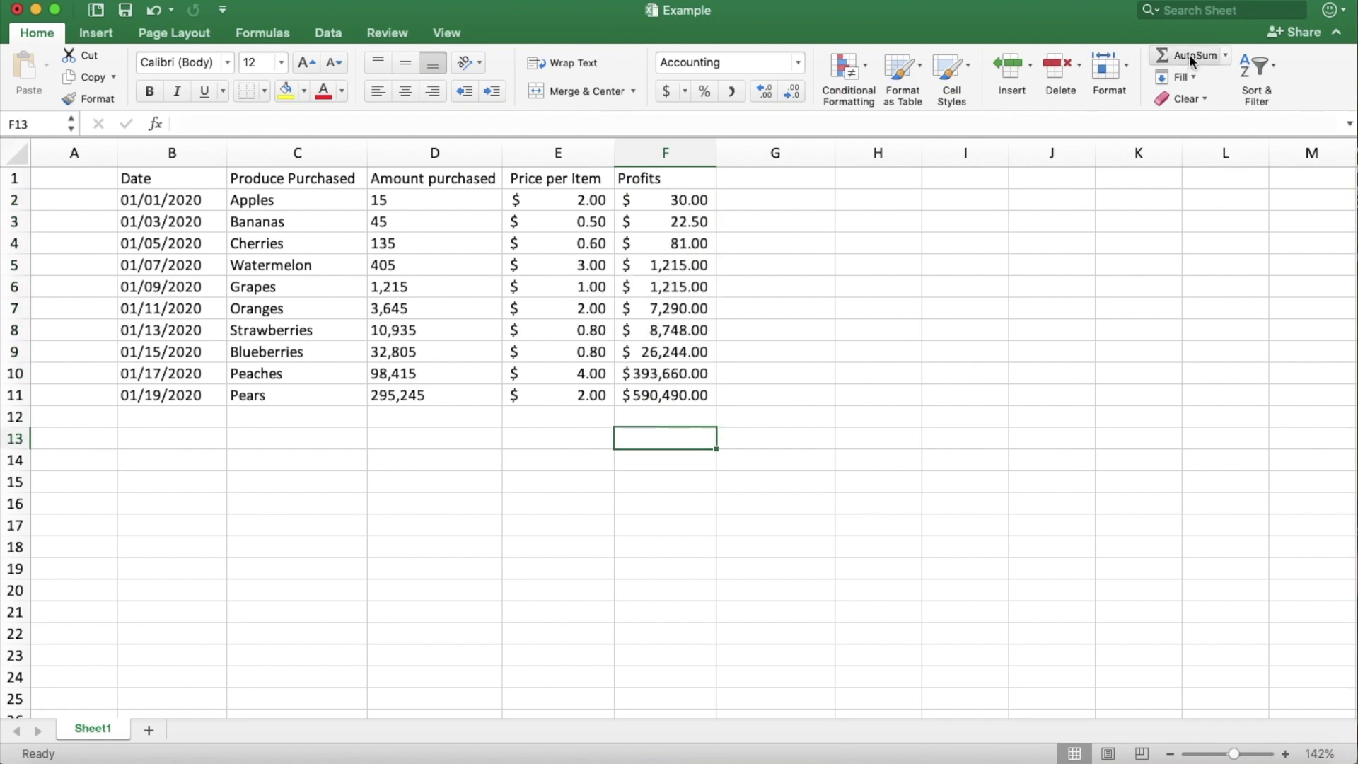
click(699, 200)
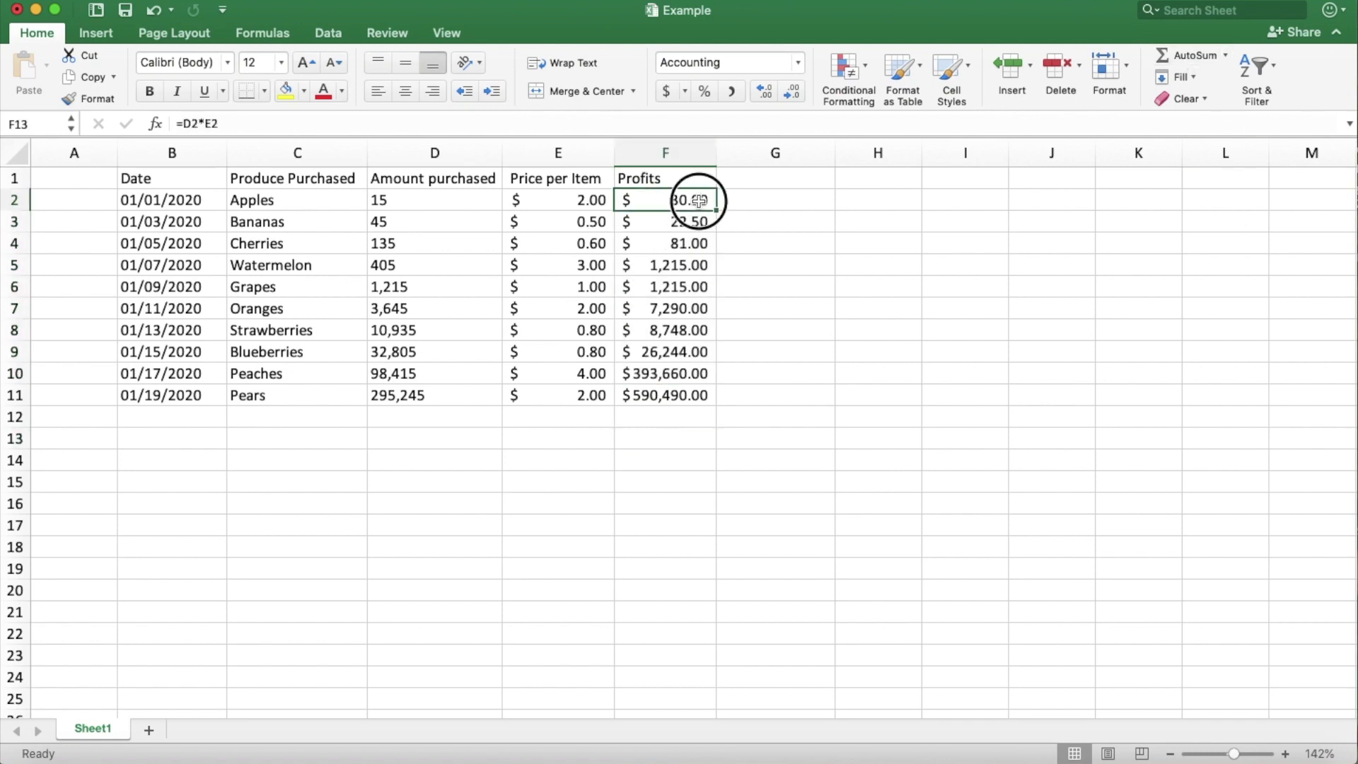
drag(699, 200, 677, 389)
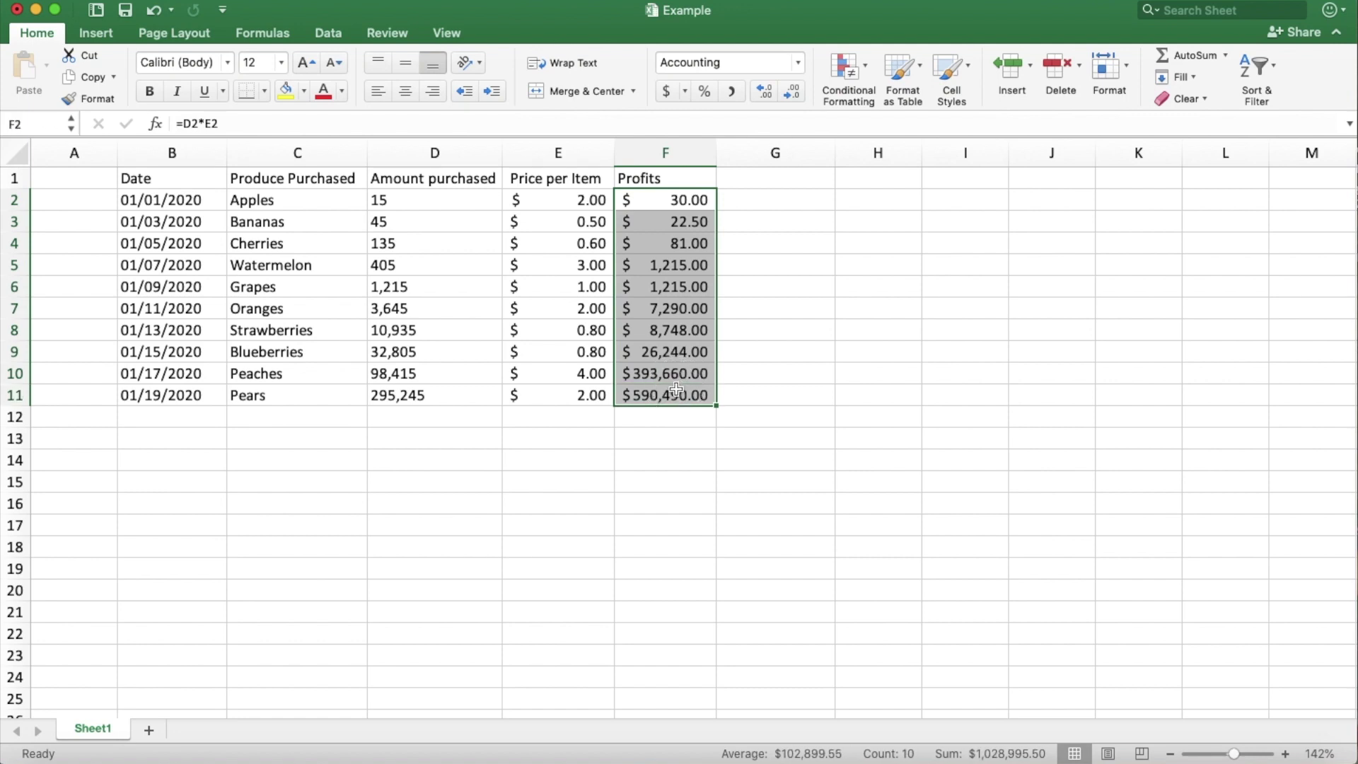
click(1187, 56)
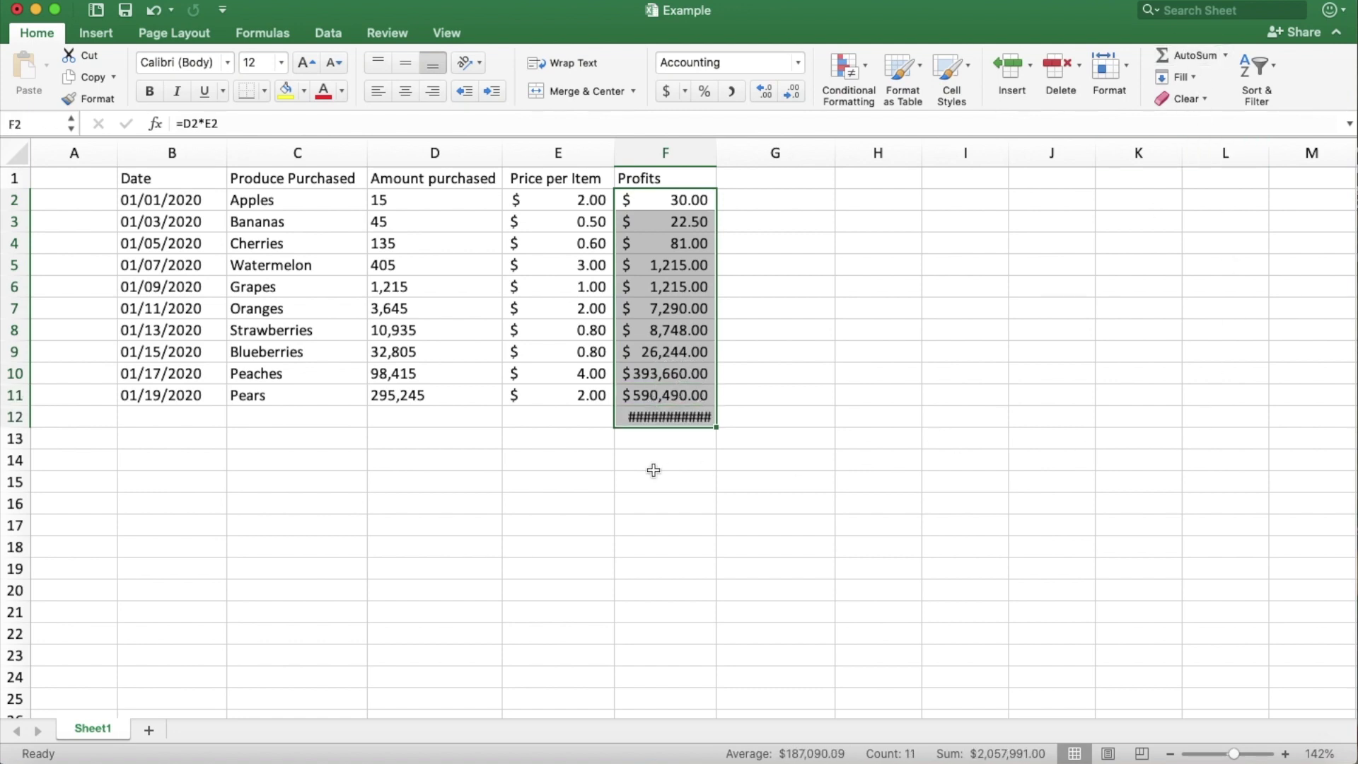
double_click(714, 156)
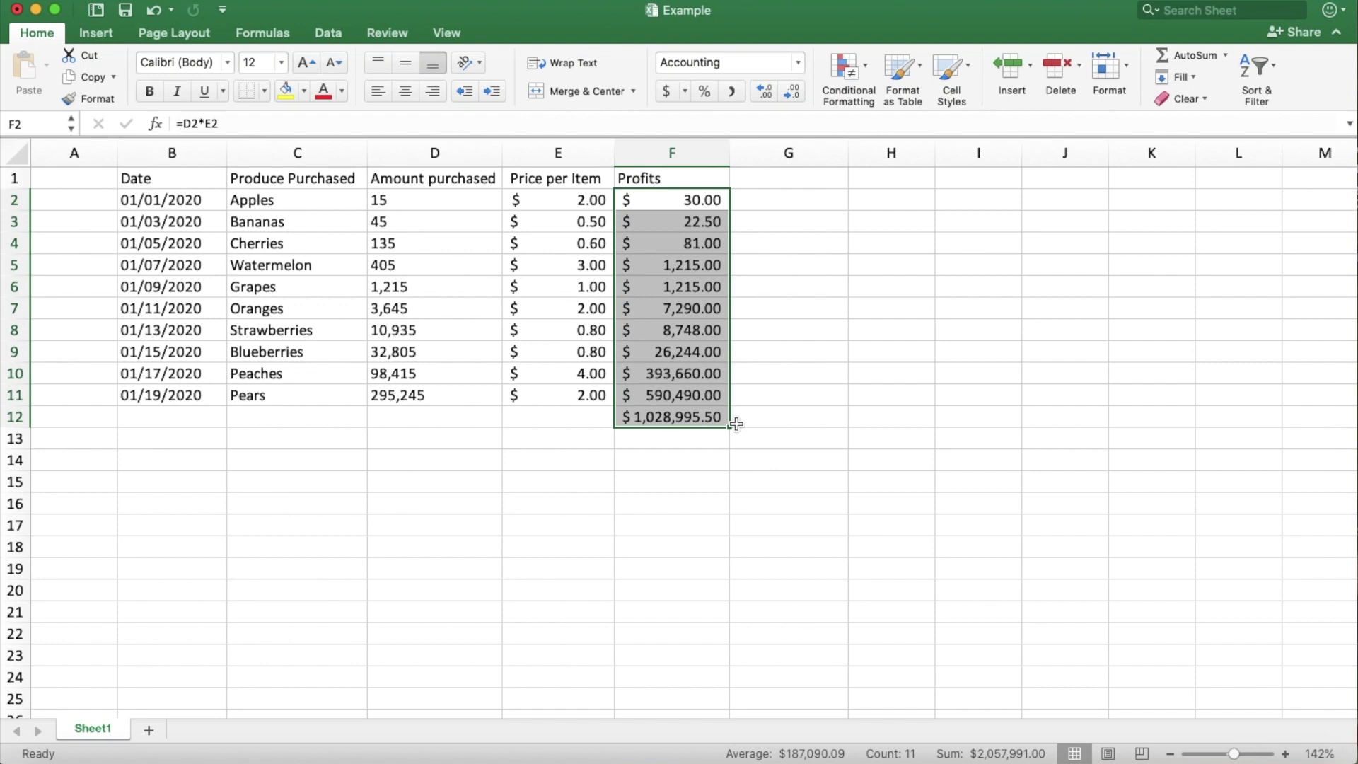
key(super+z)
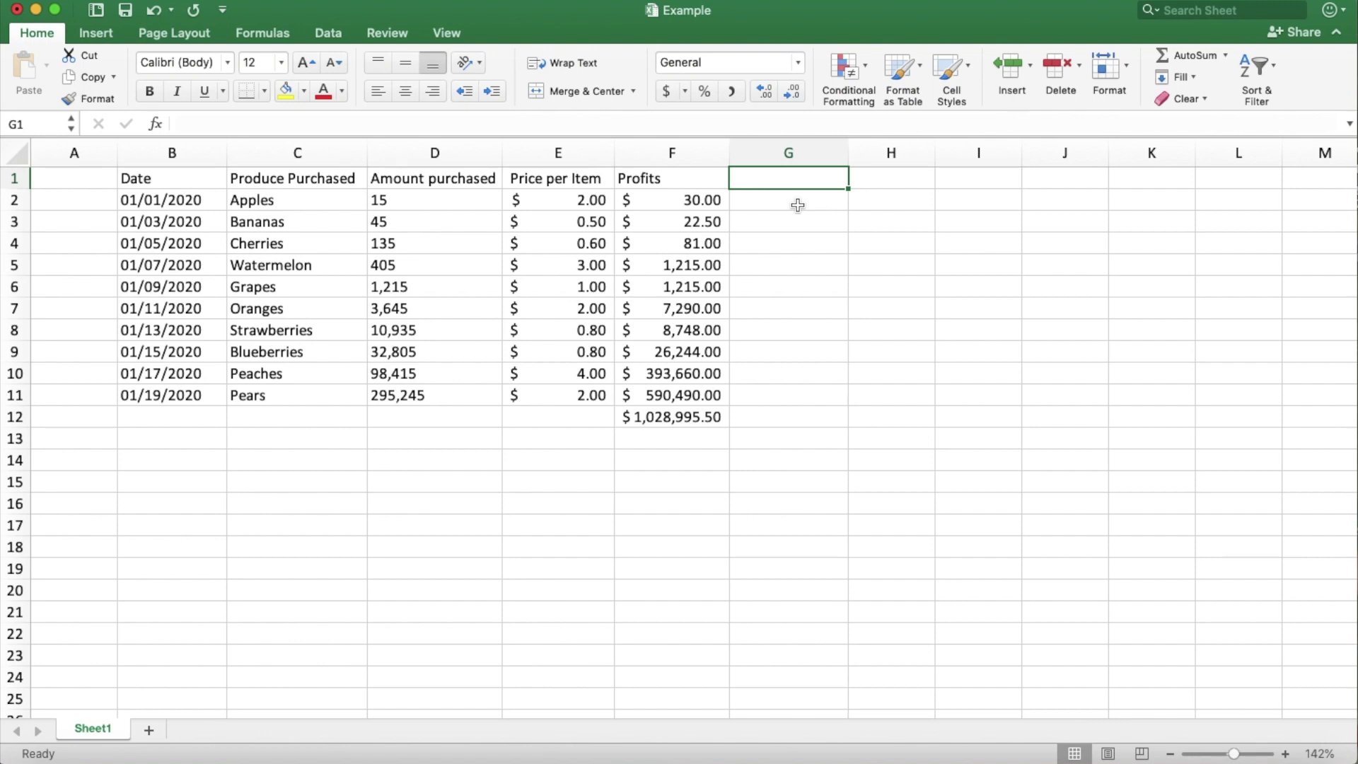
- Add the Zip Codes heading in G1, enter 00123 in G2, then clear the converted 123
text(Zip Codes)
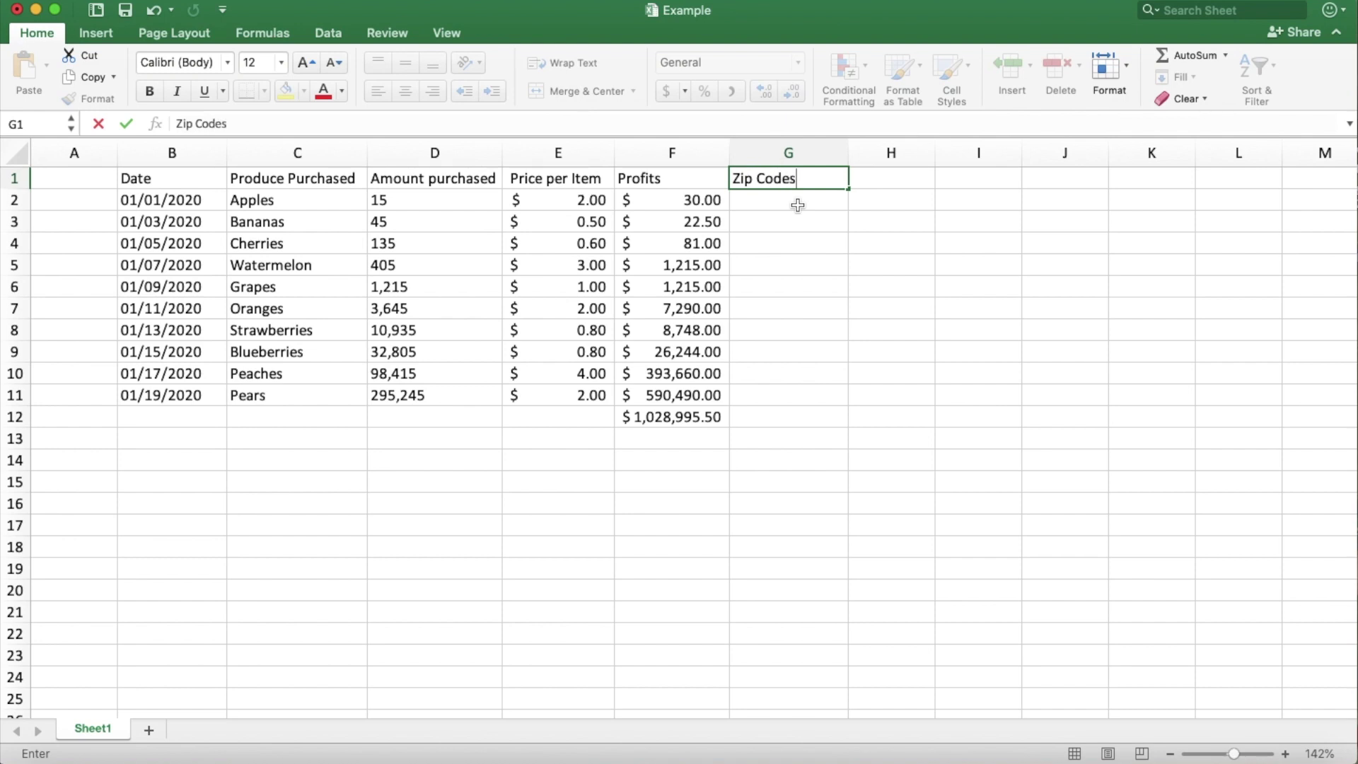
key(Return)
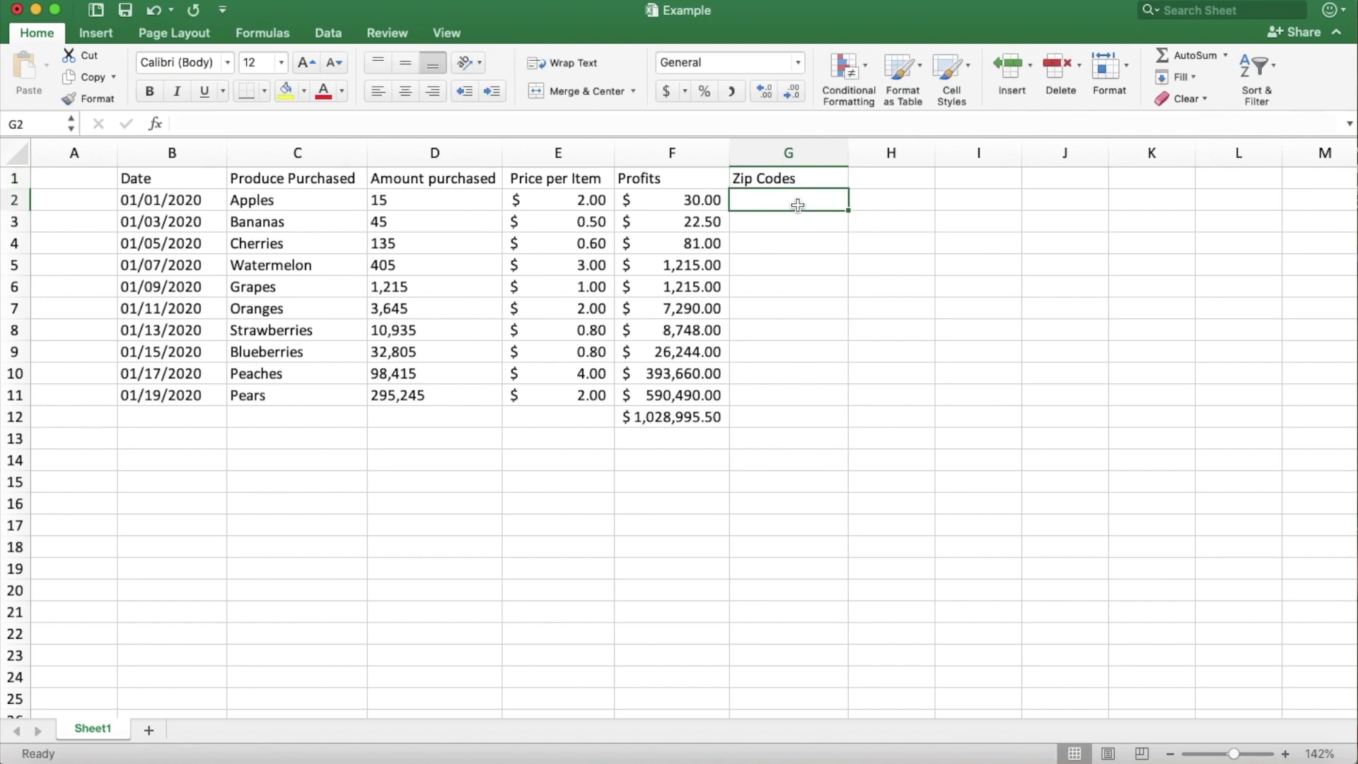
text(00123)
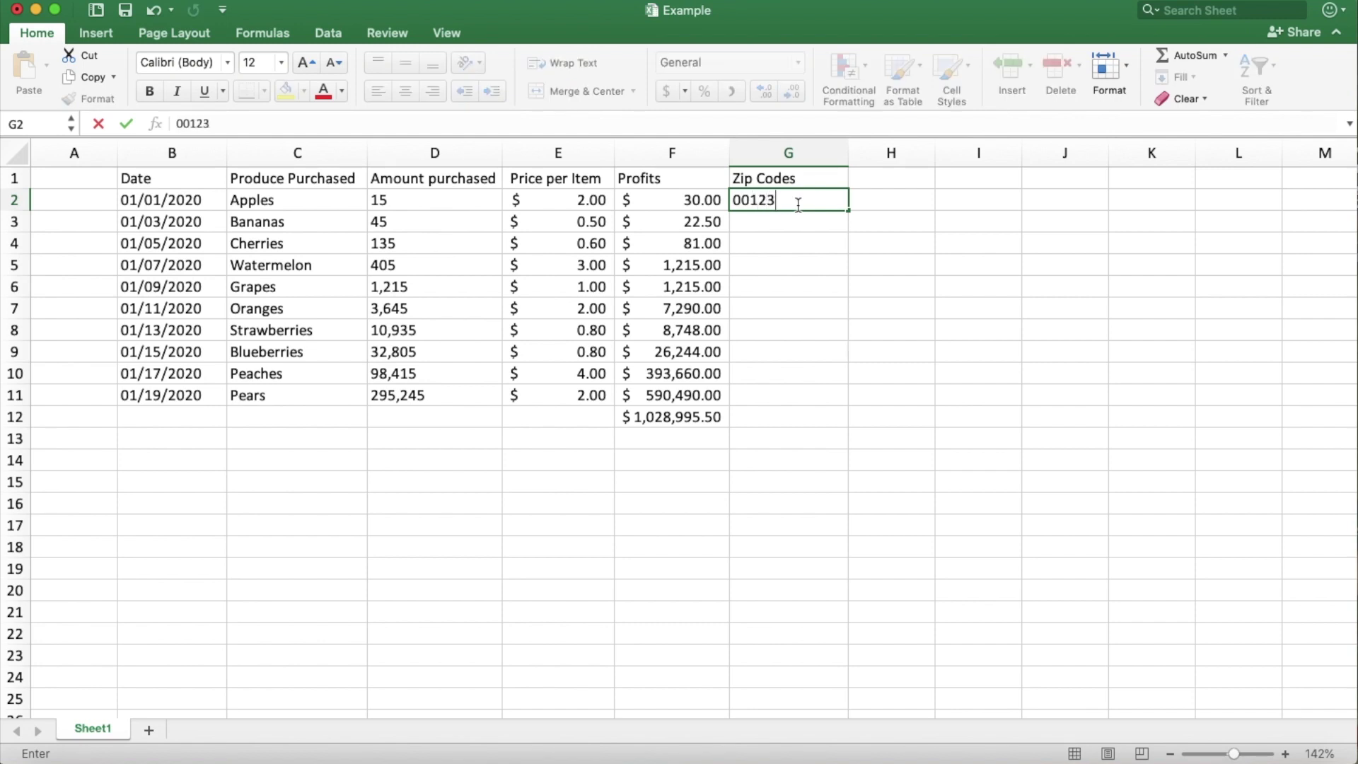
key(Return)
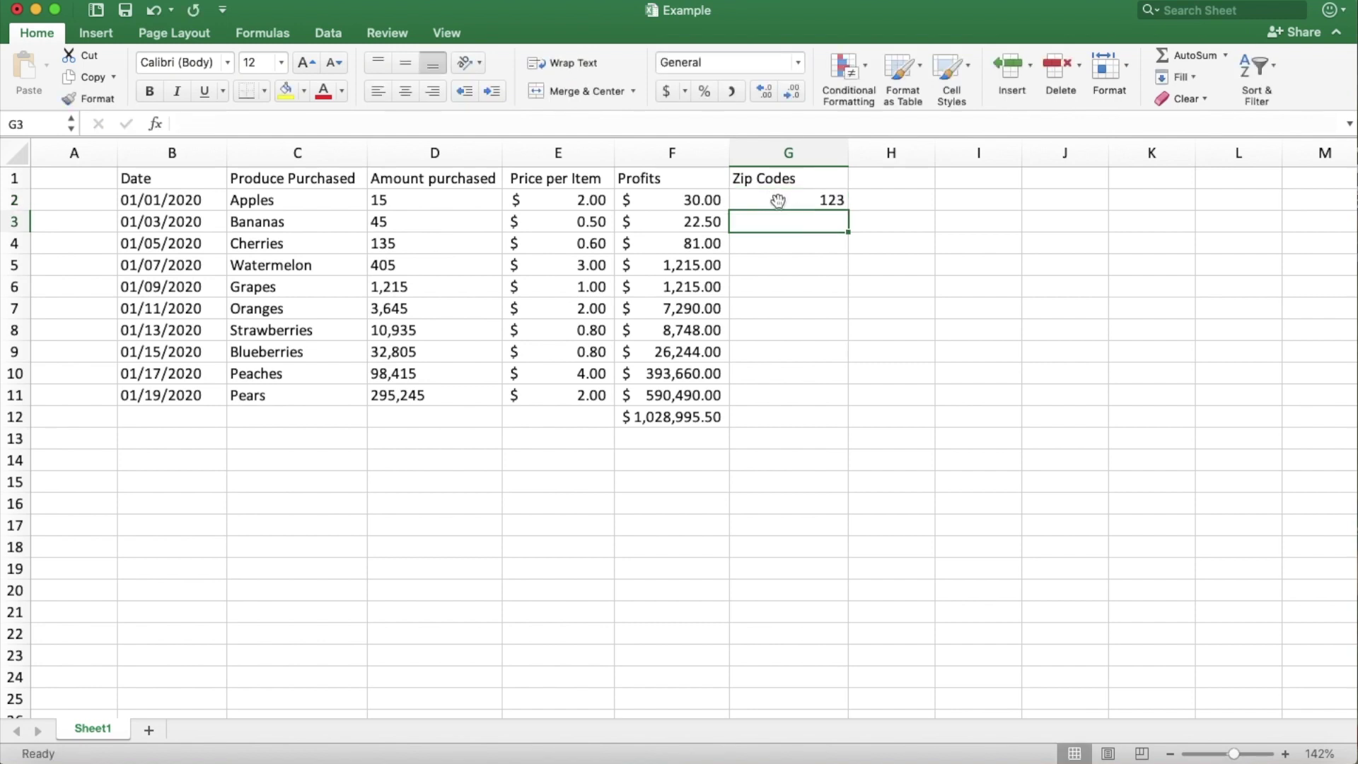
click(834, 200)
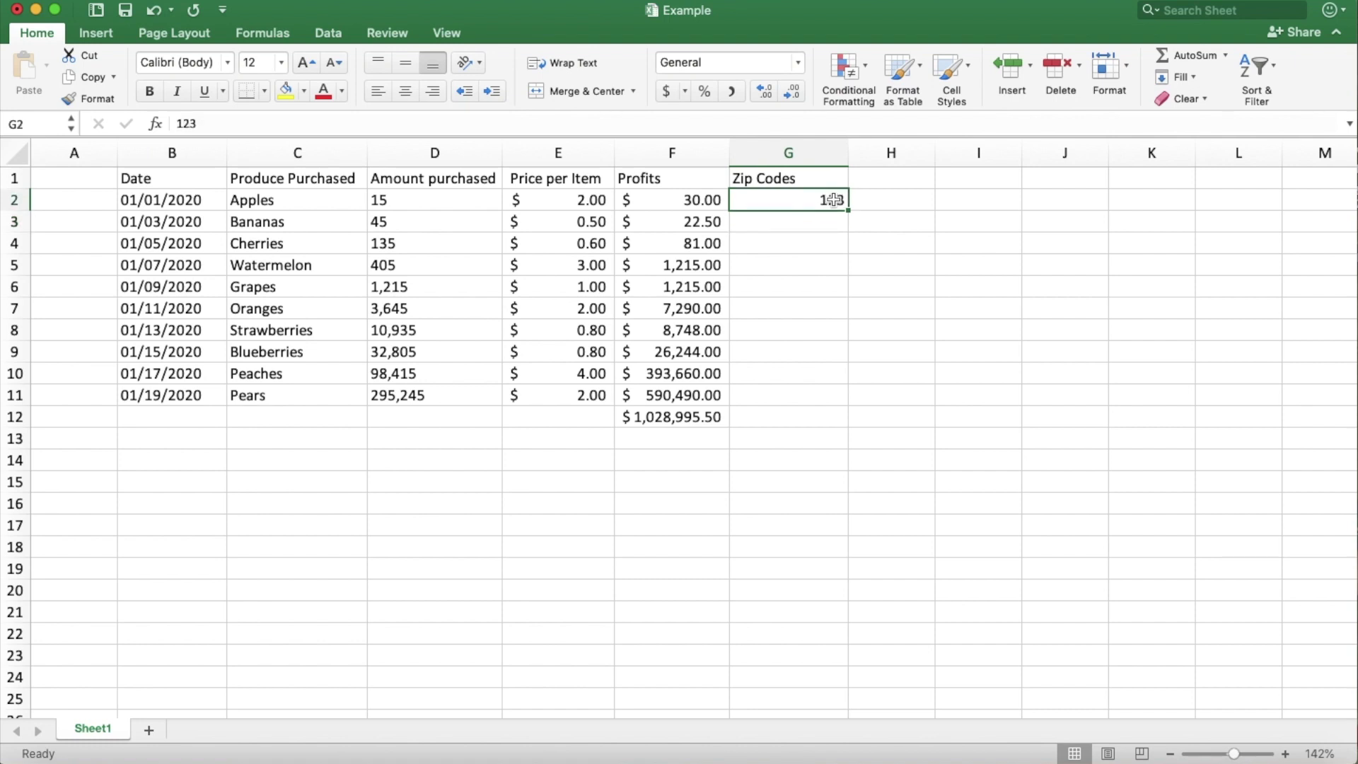
key(Delete)
- Re-enter '00123 in G2 as text and dismiss the error-check warning without converting
text(')
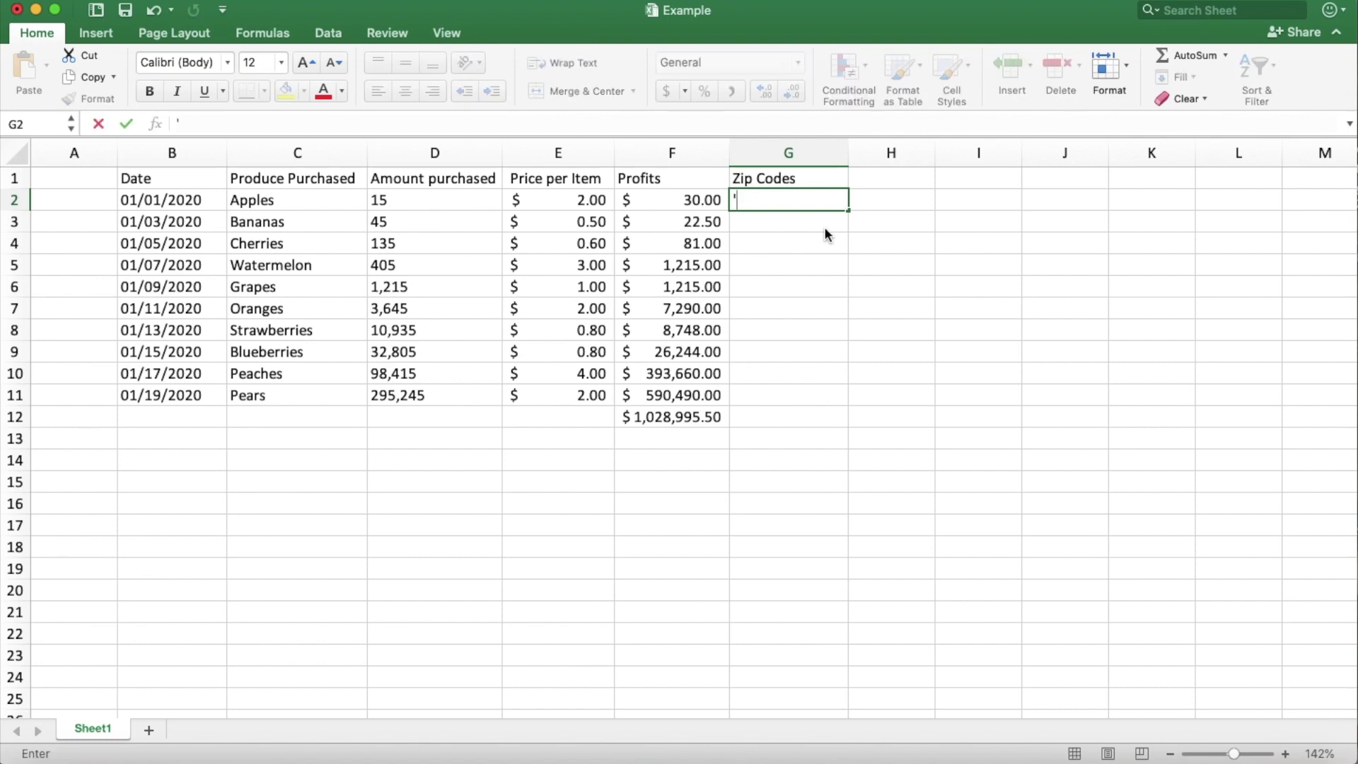
text(00123)
key(Return)
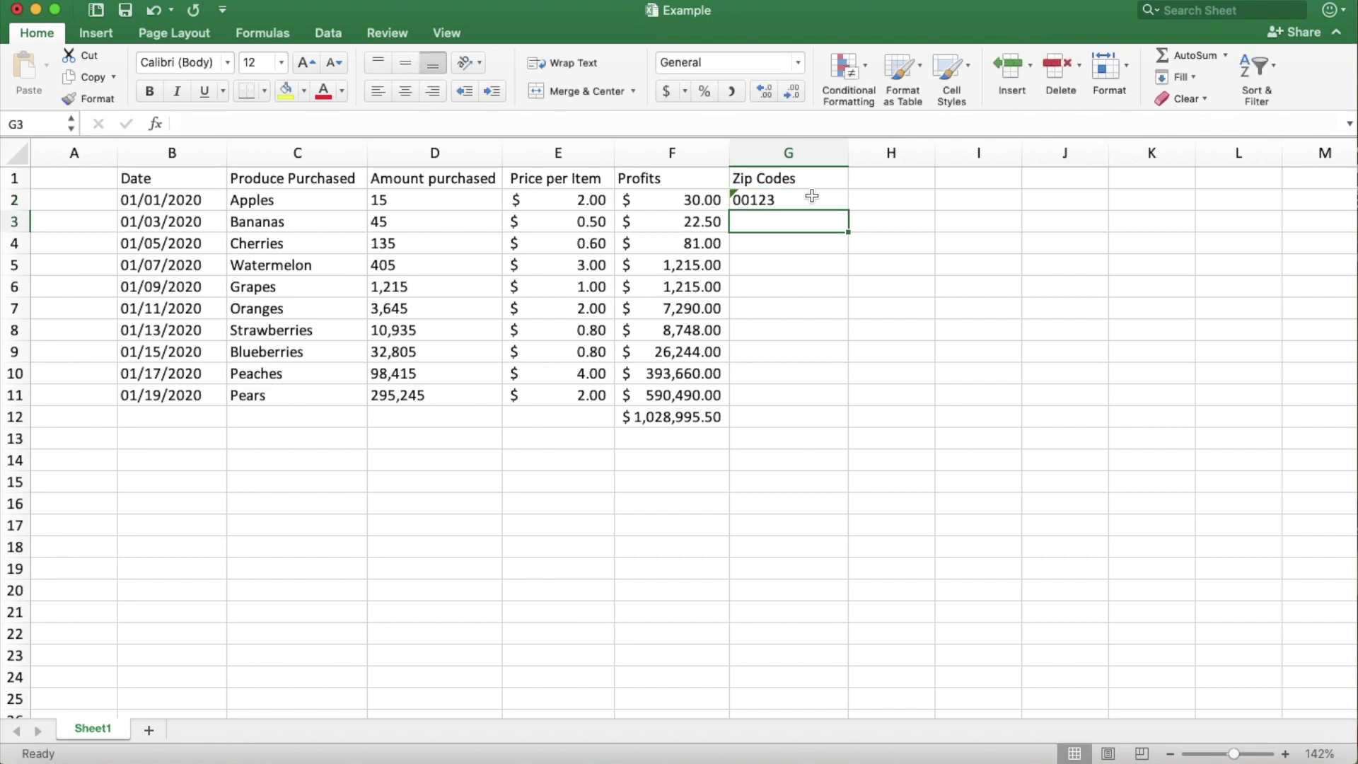
click(736, 195)
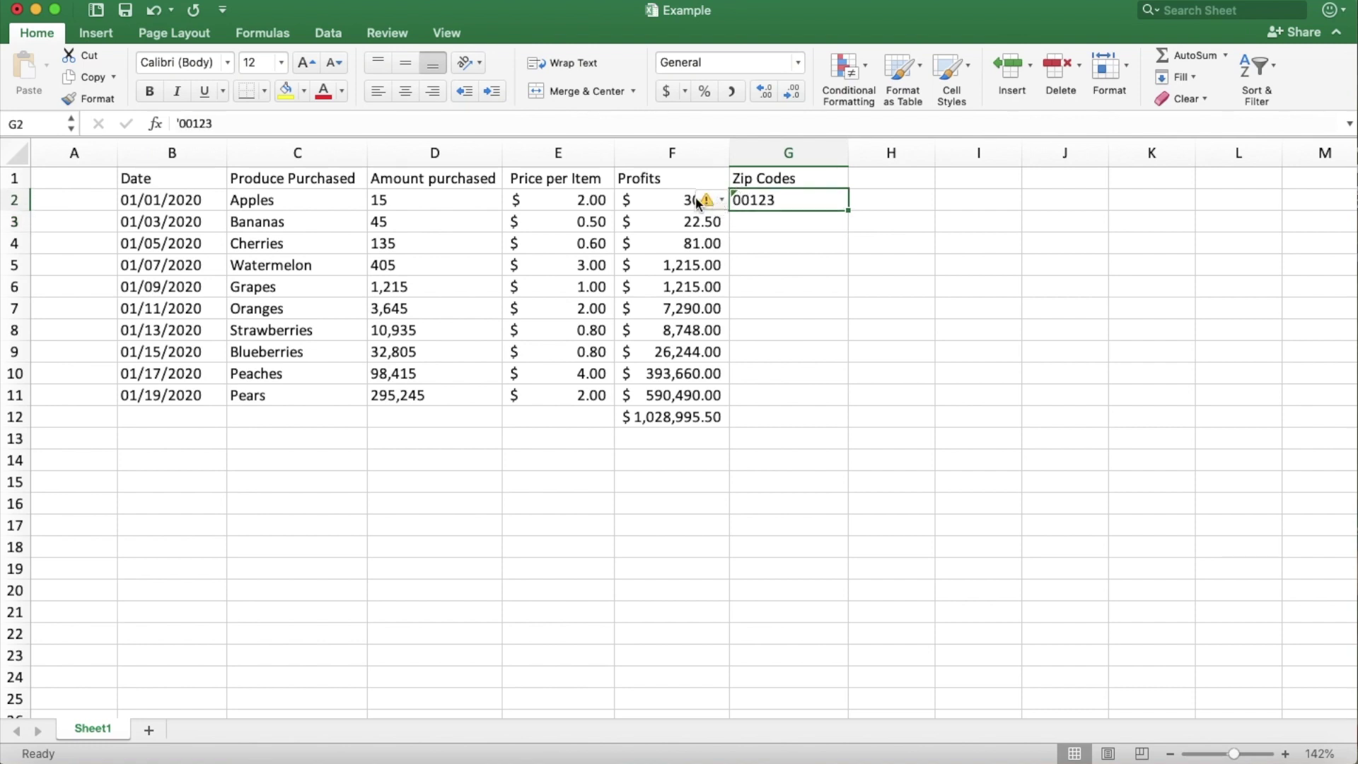
click(719, 201)
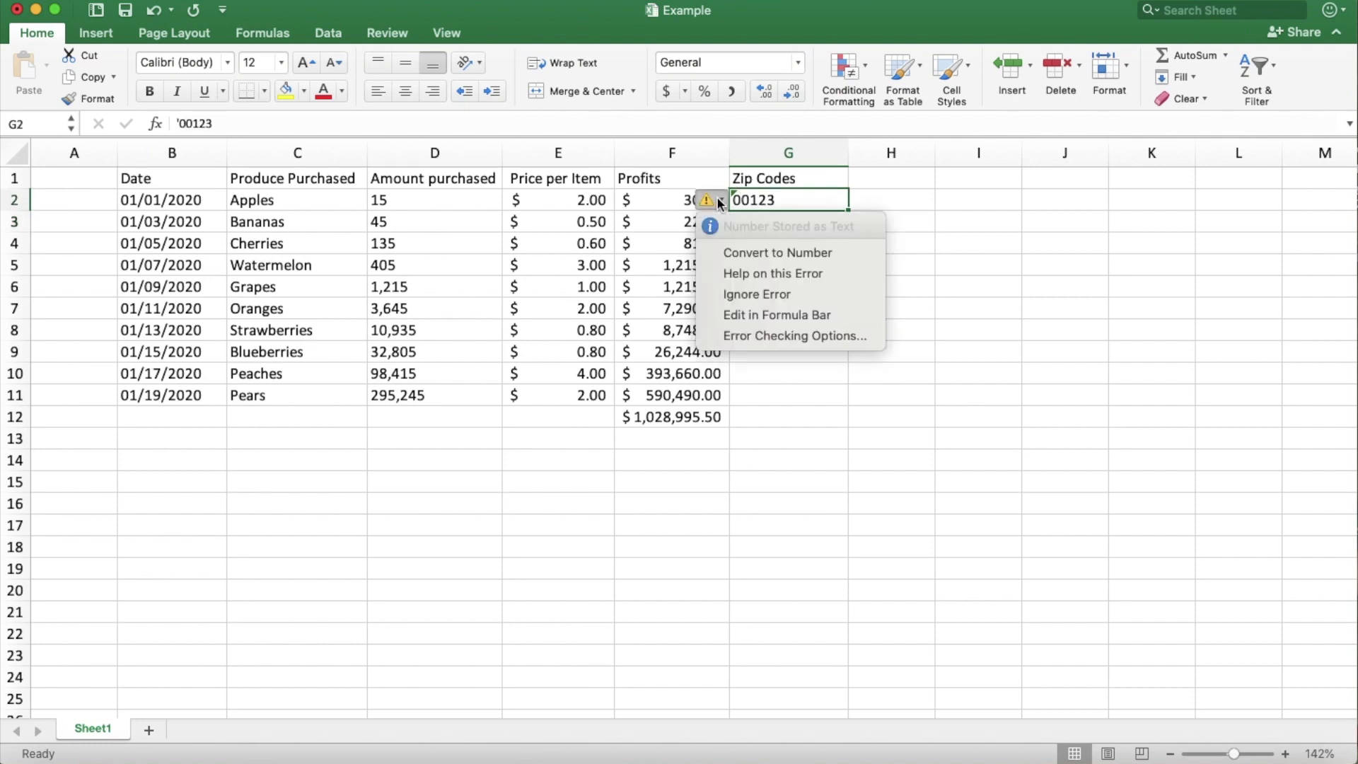
click(778, 205)
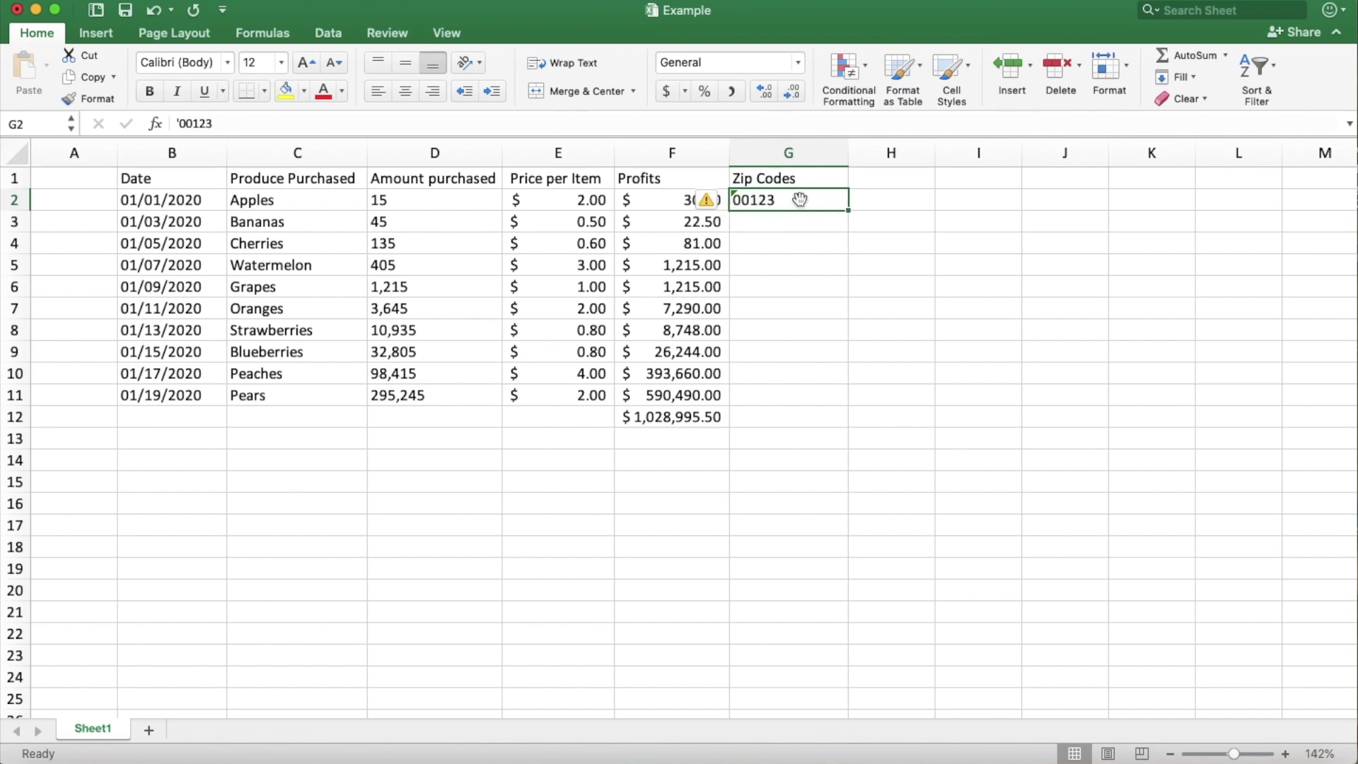
click(526, 539)
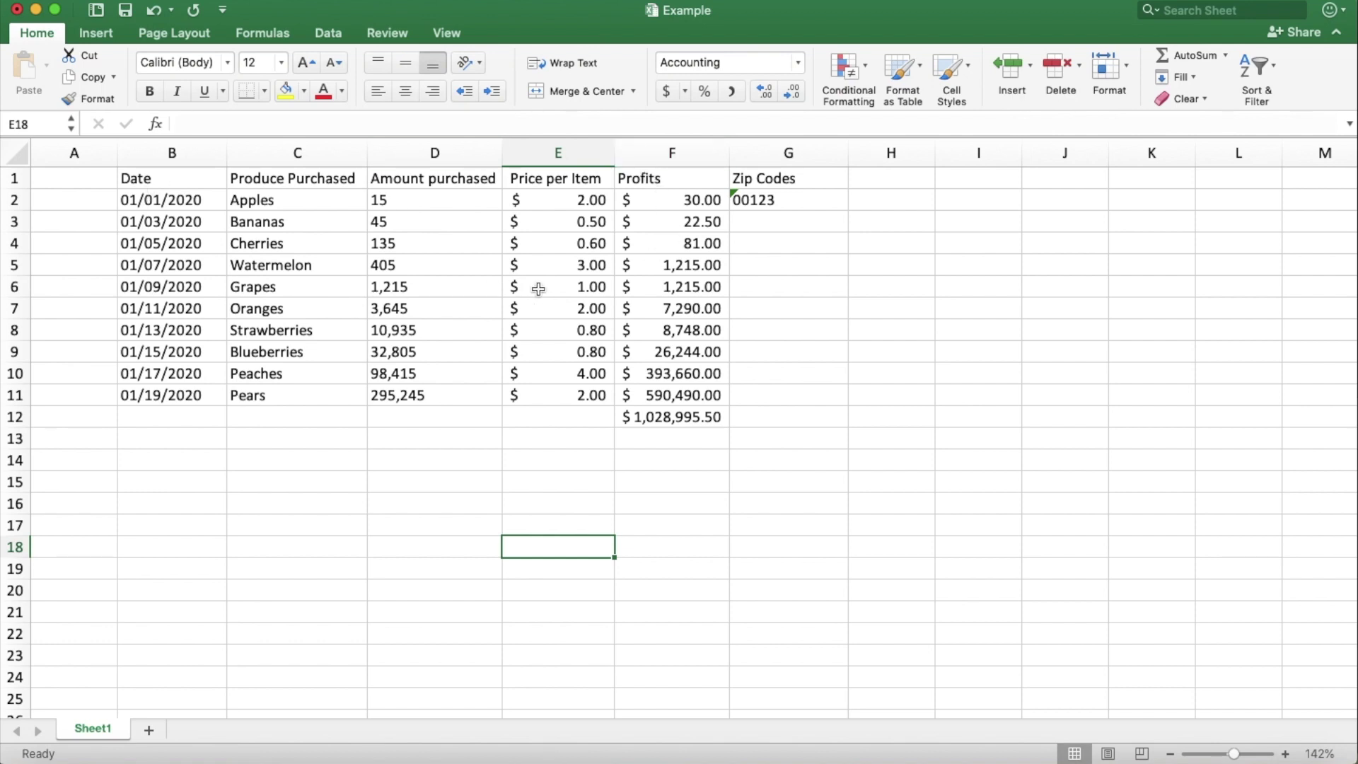
drag(295, 154, 503, 153)
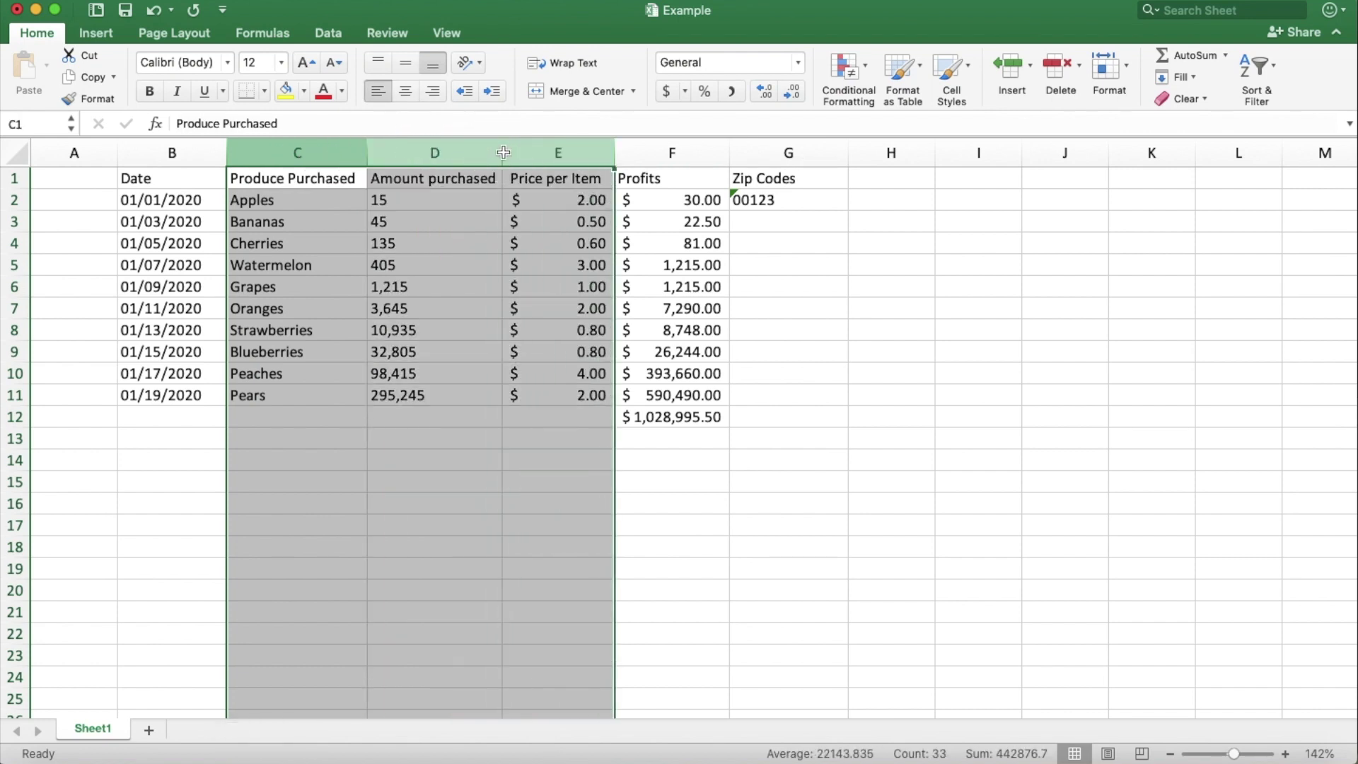
key(super+0)
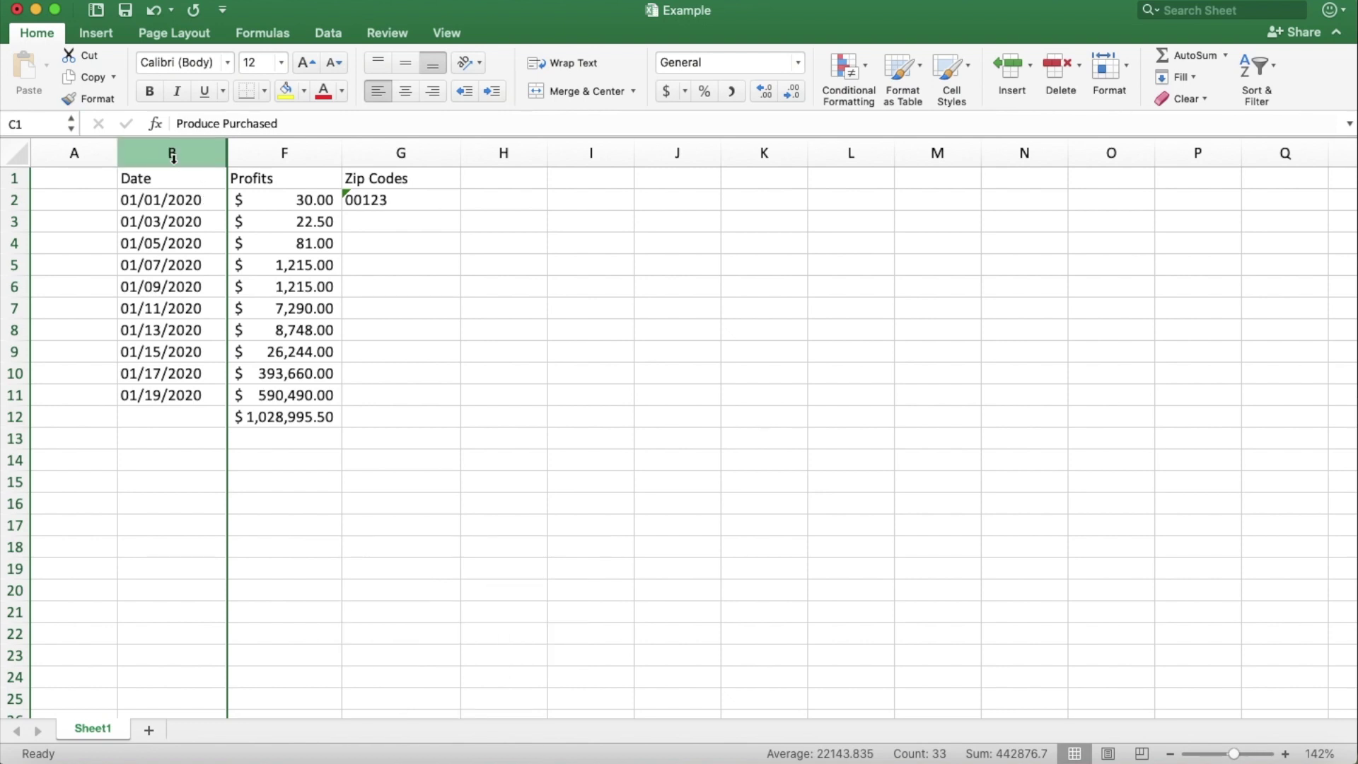
drag(172, 157, 242, 157)
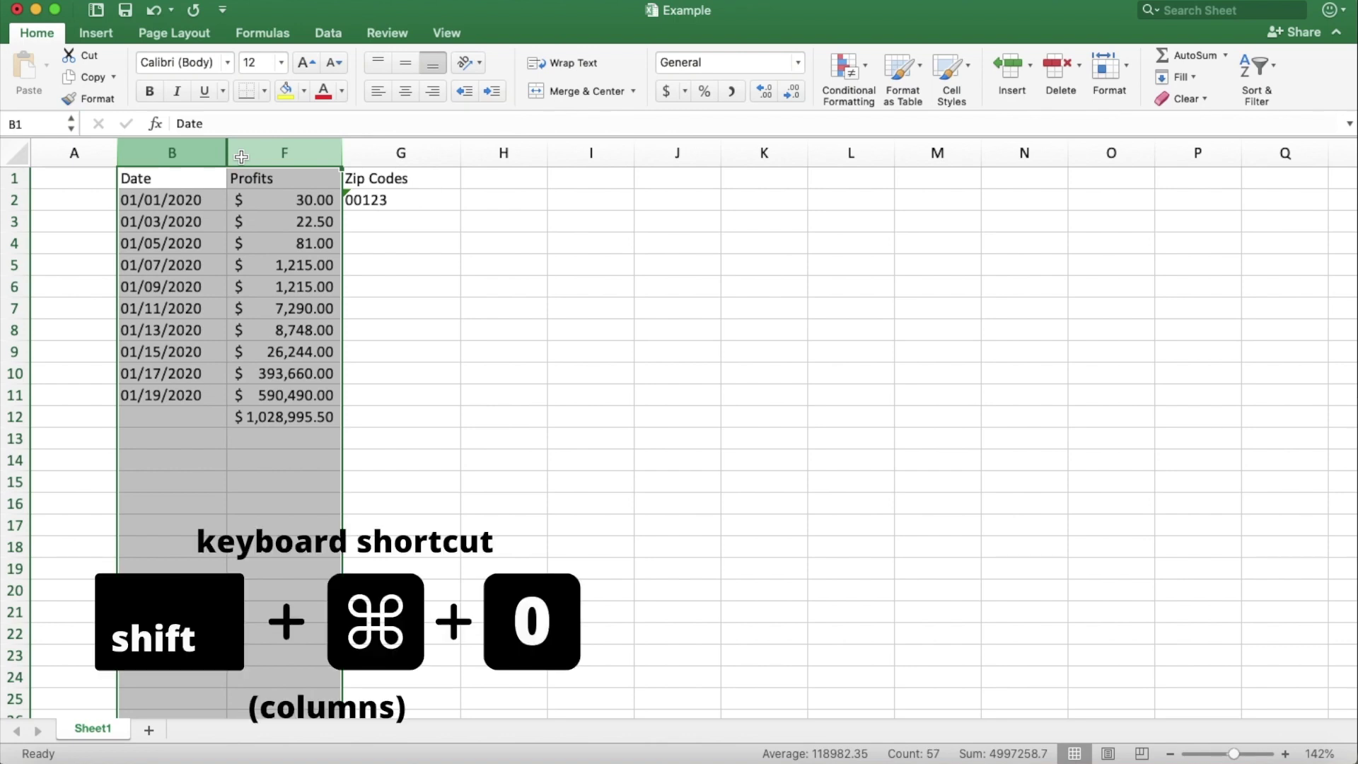
key(shift+super+0)
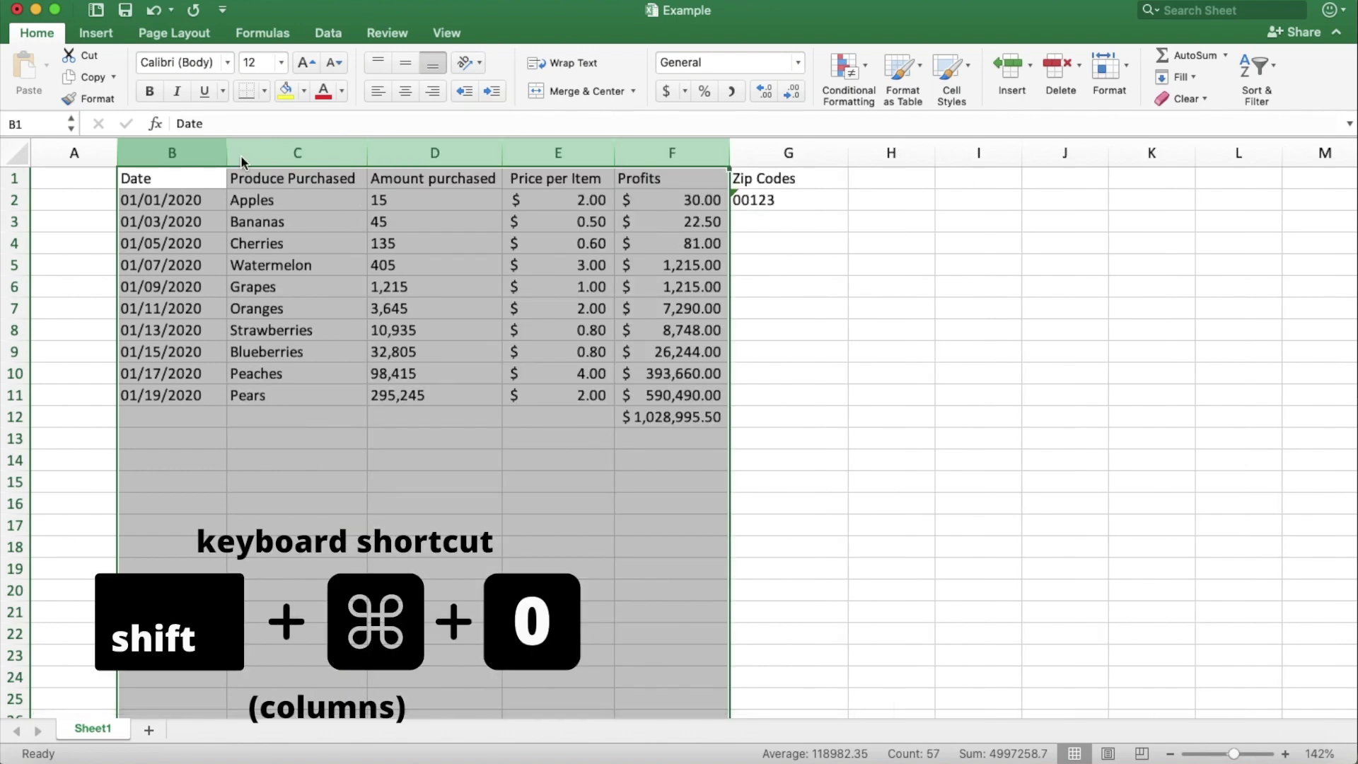
click(193, 290)
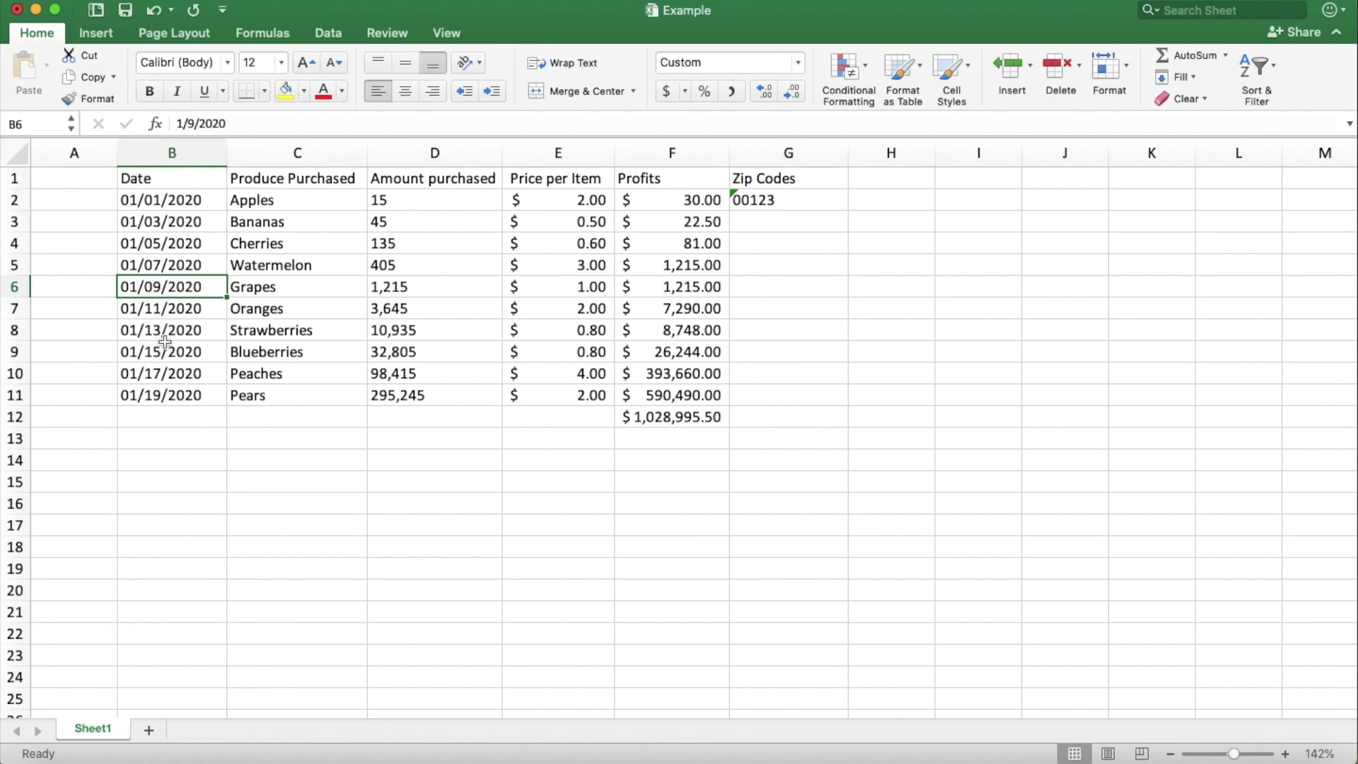
drag(13, 199, 10, 310)
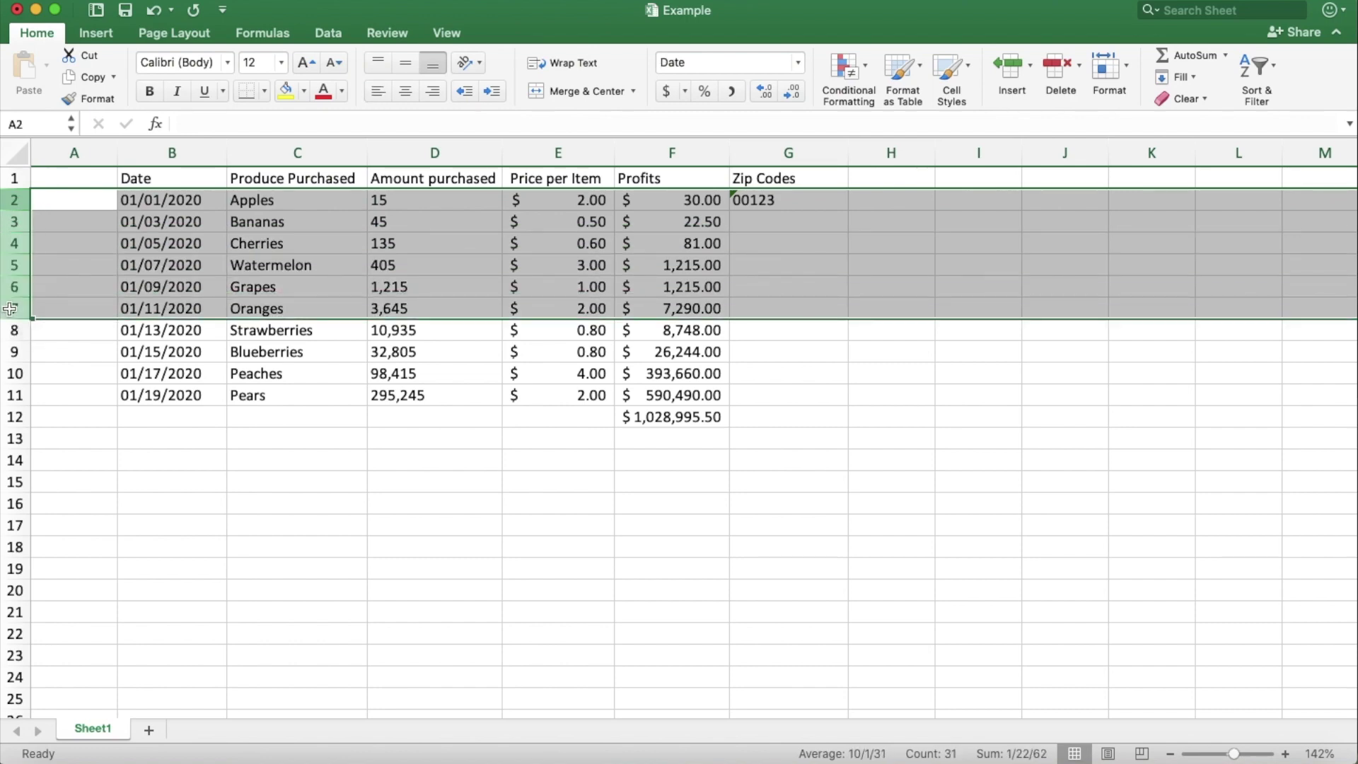
key(super+9)
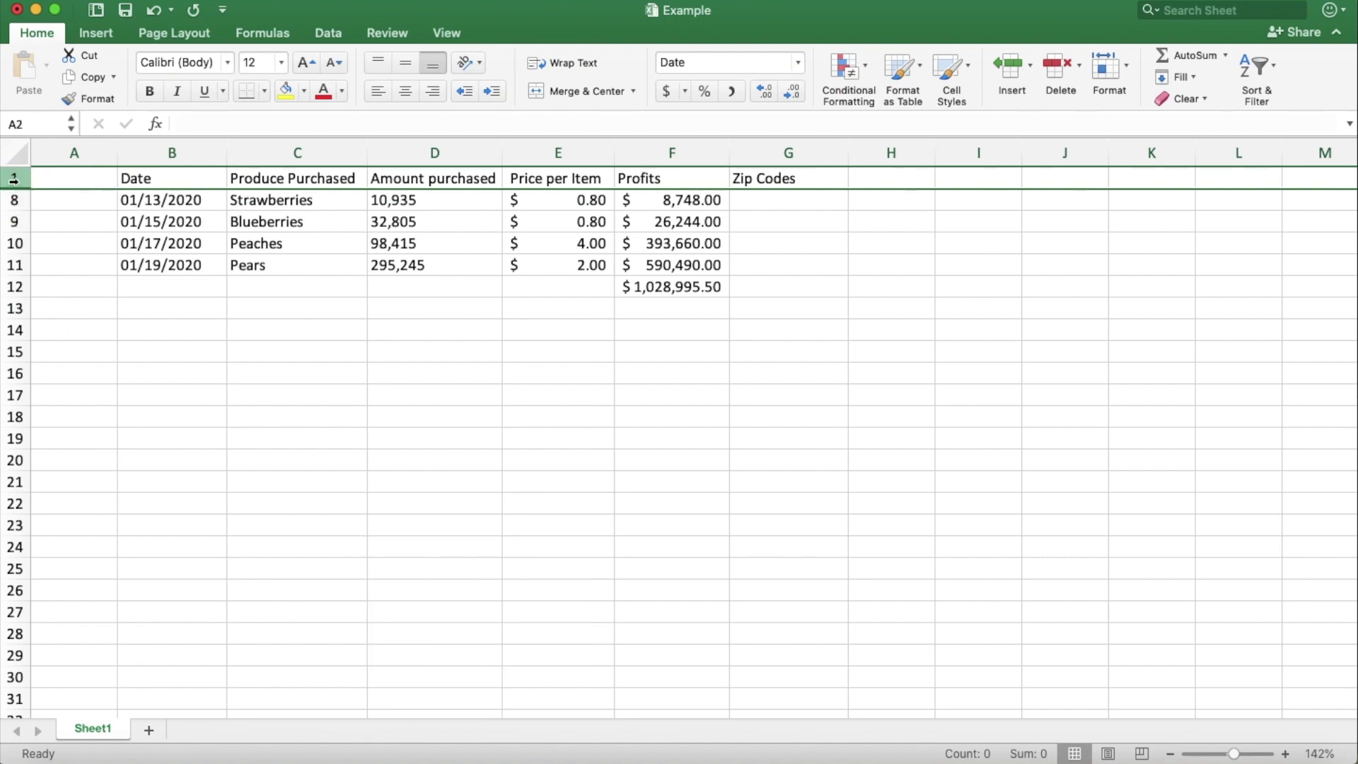
drag(13, 179, 16, 194)
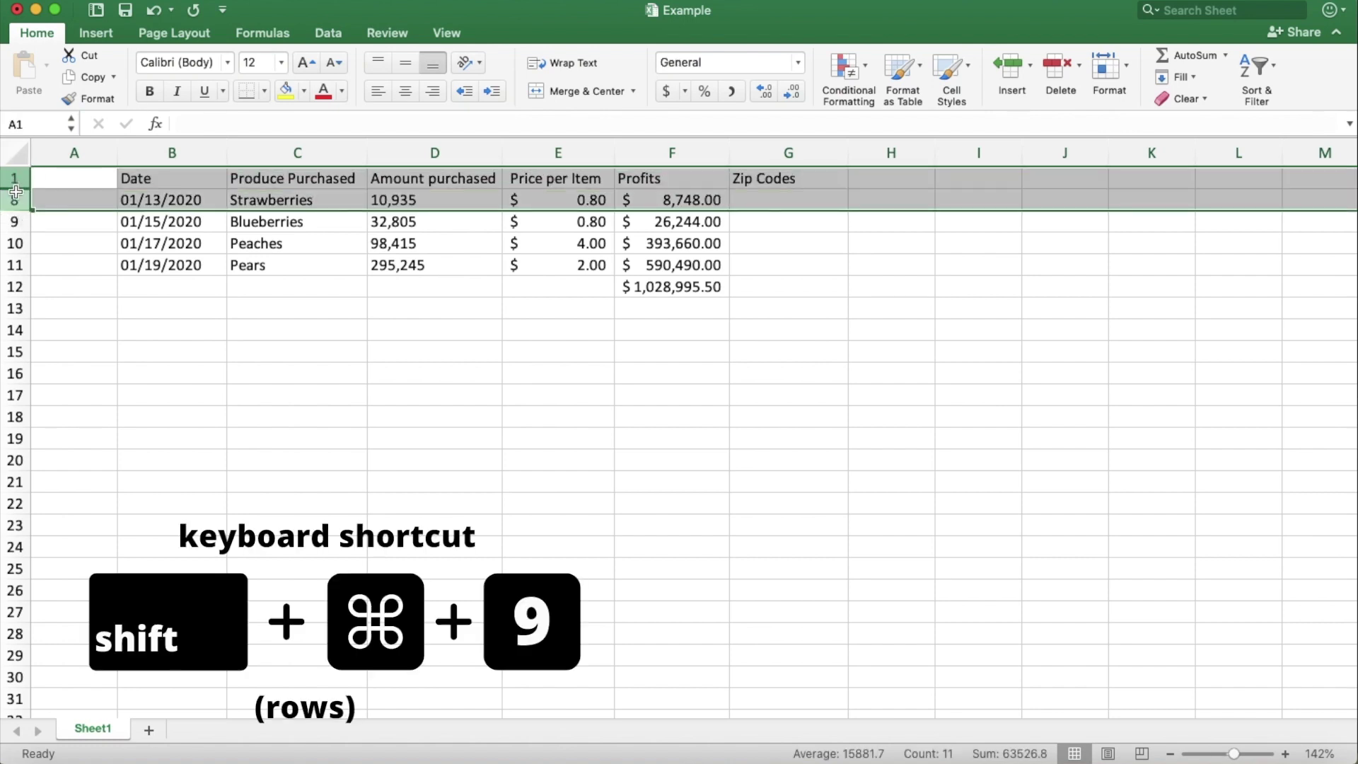
key(shift+super+9)
click(281, 350)
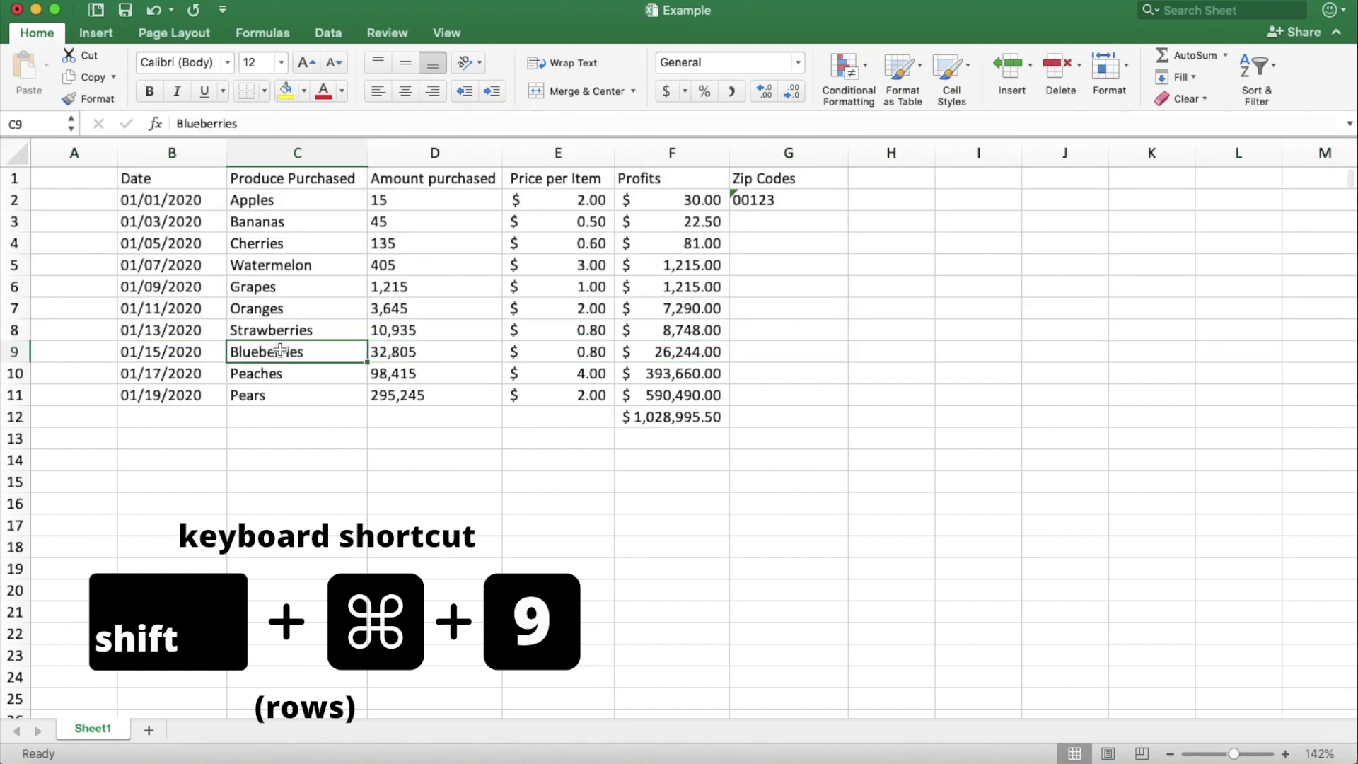
click(714, 436)
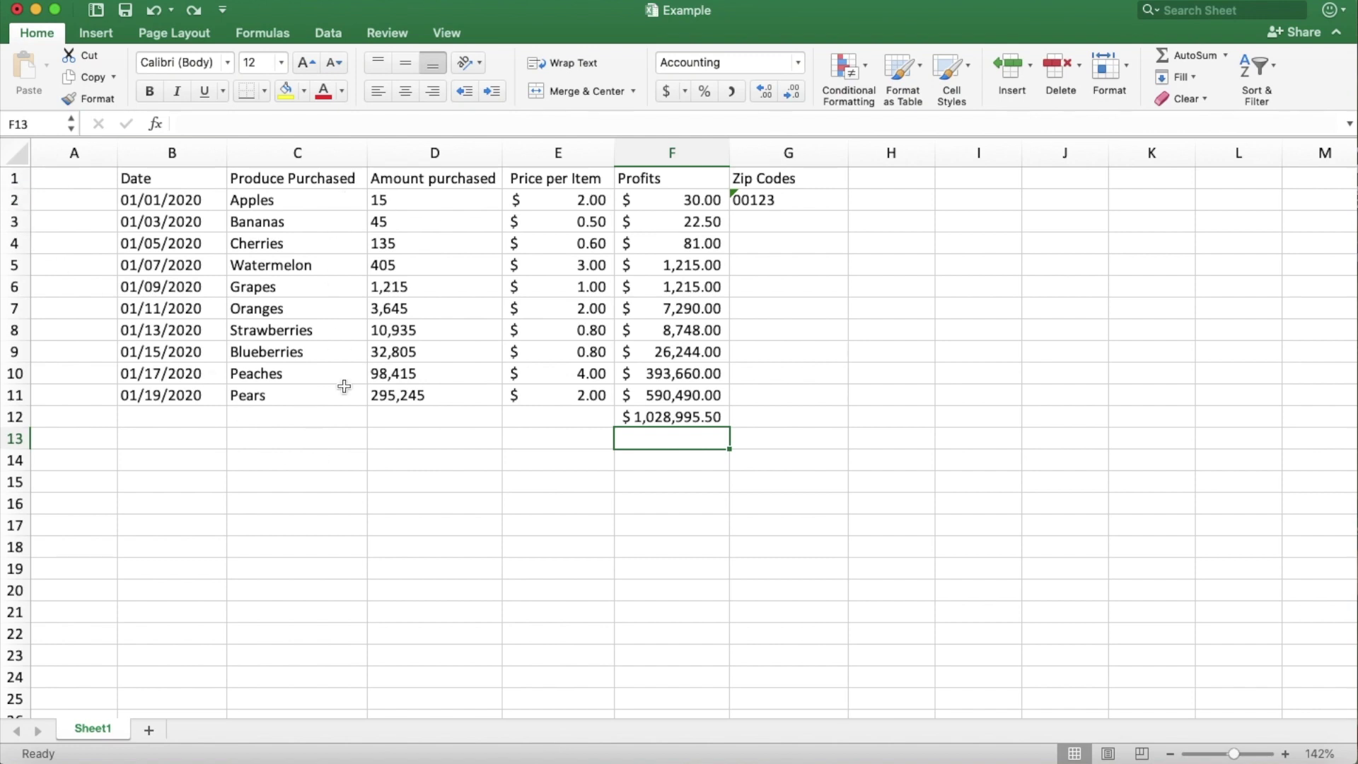
- Fill Pears row B11:F11 down to row 42, dates through 02/19/2020, profits up to $9,744,108.00
drag(186, 398, 729, 649)
scroll(729, 649, up, 10)
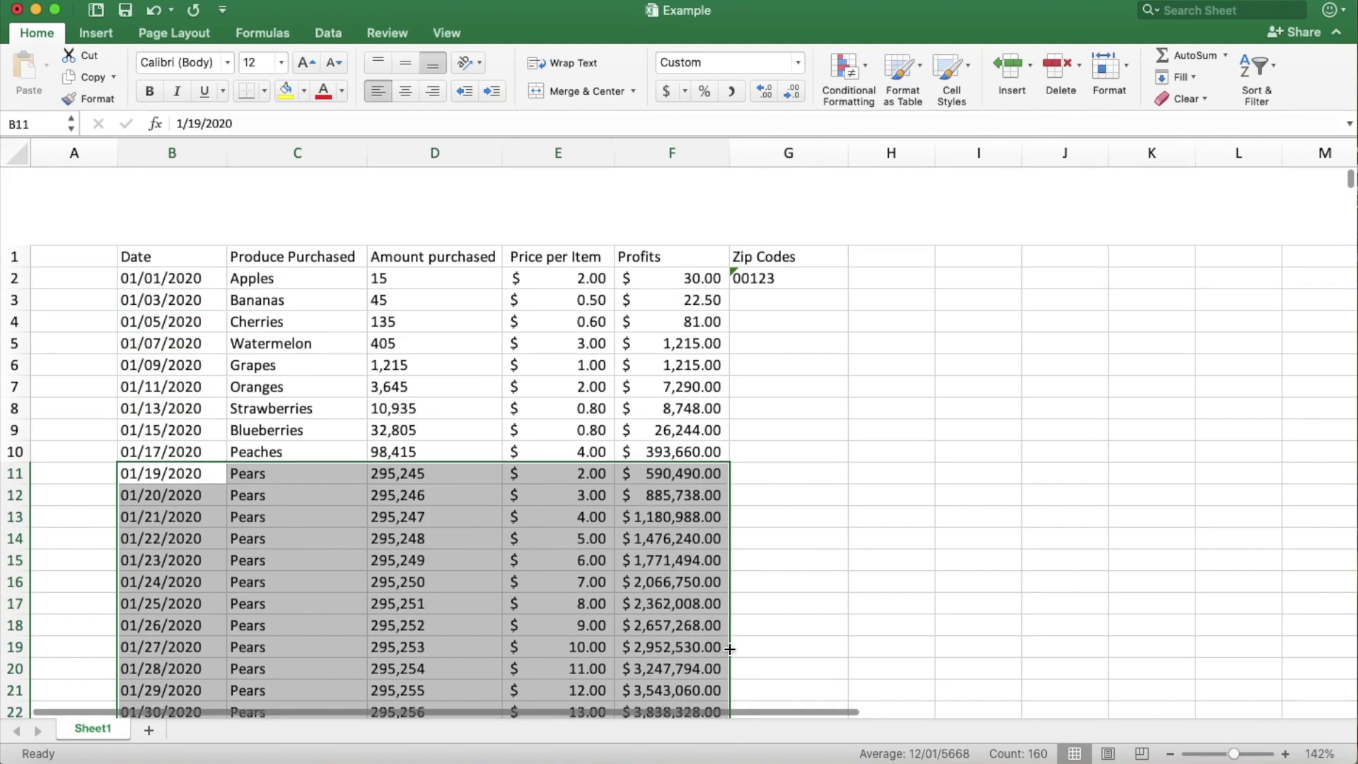
click(491, 544)
scroll(490, 545, down, 8)
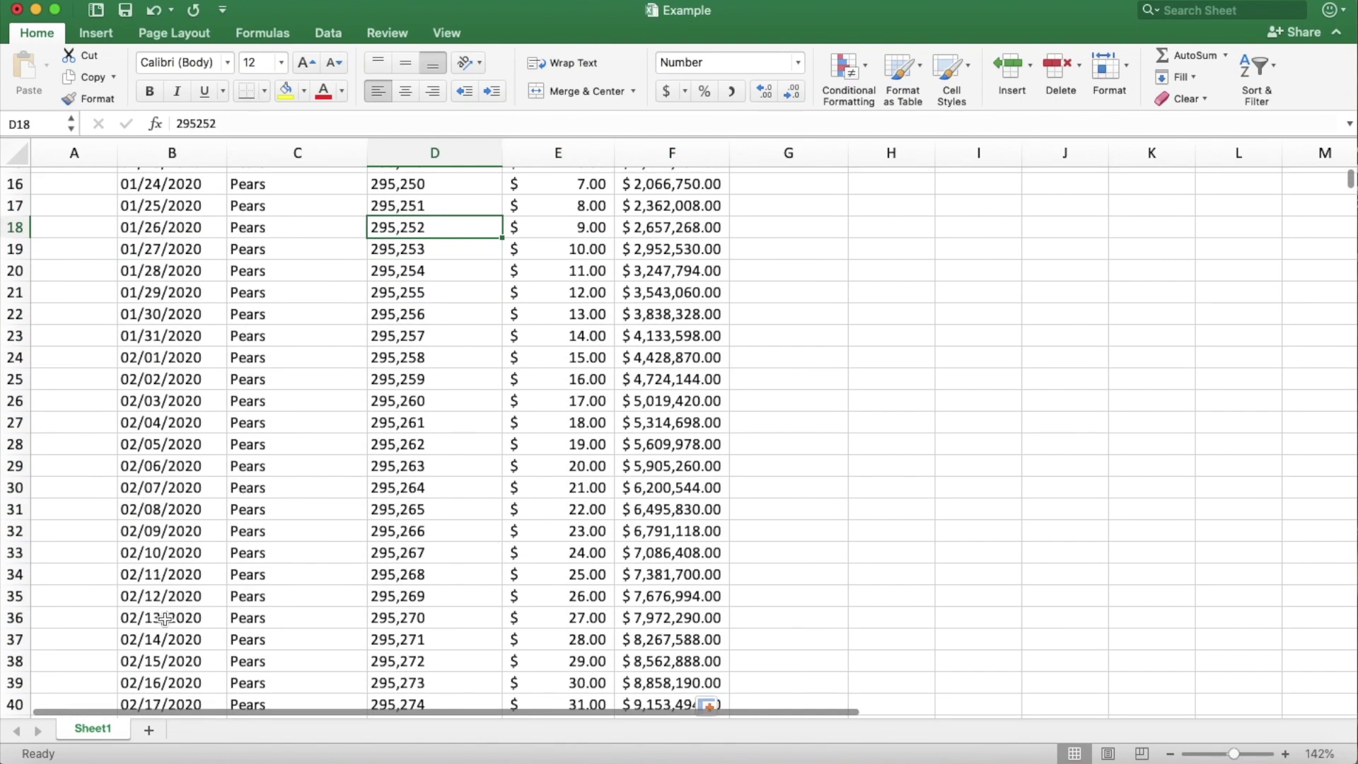
scroll(167, 622, down, 2)
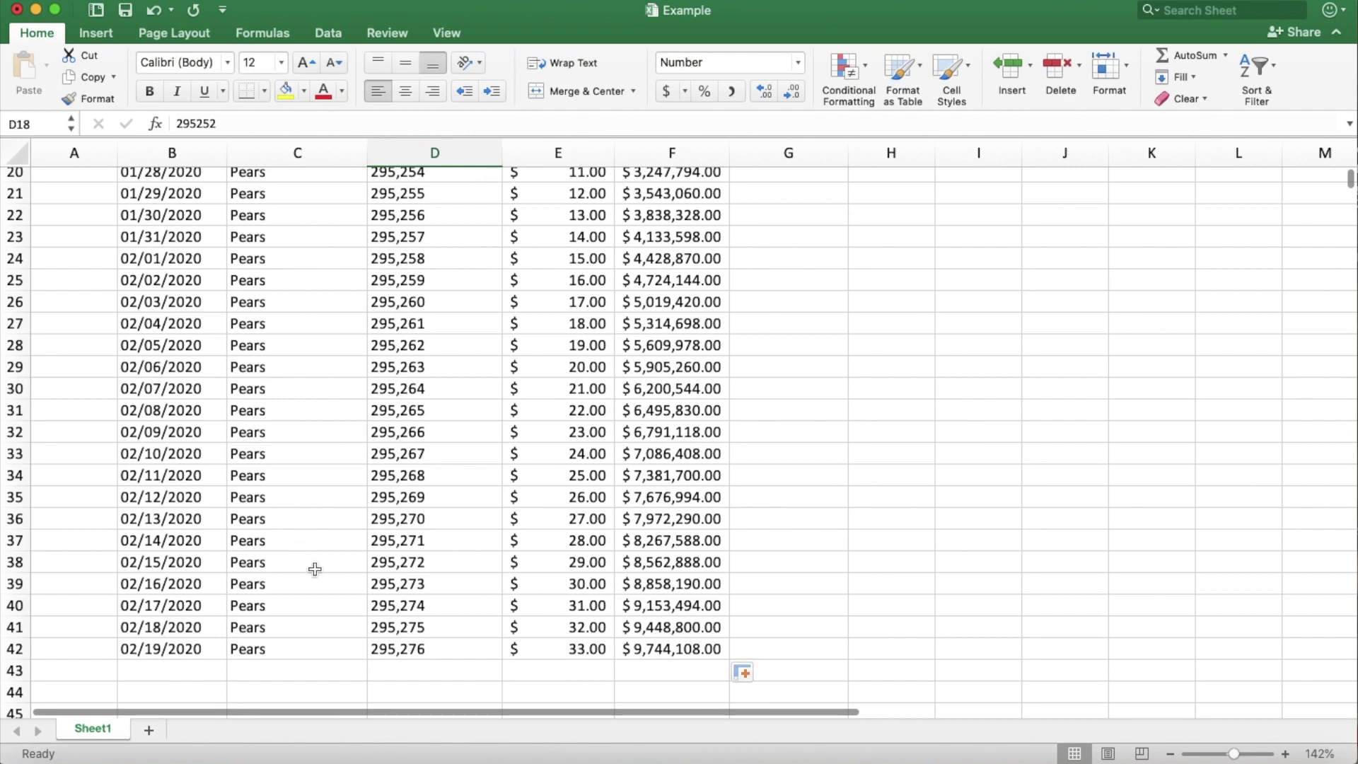
scroll(314, 569, up, 10)
scroll(312, 567, down, 18)
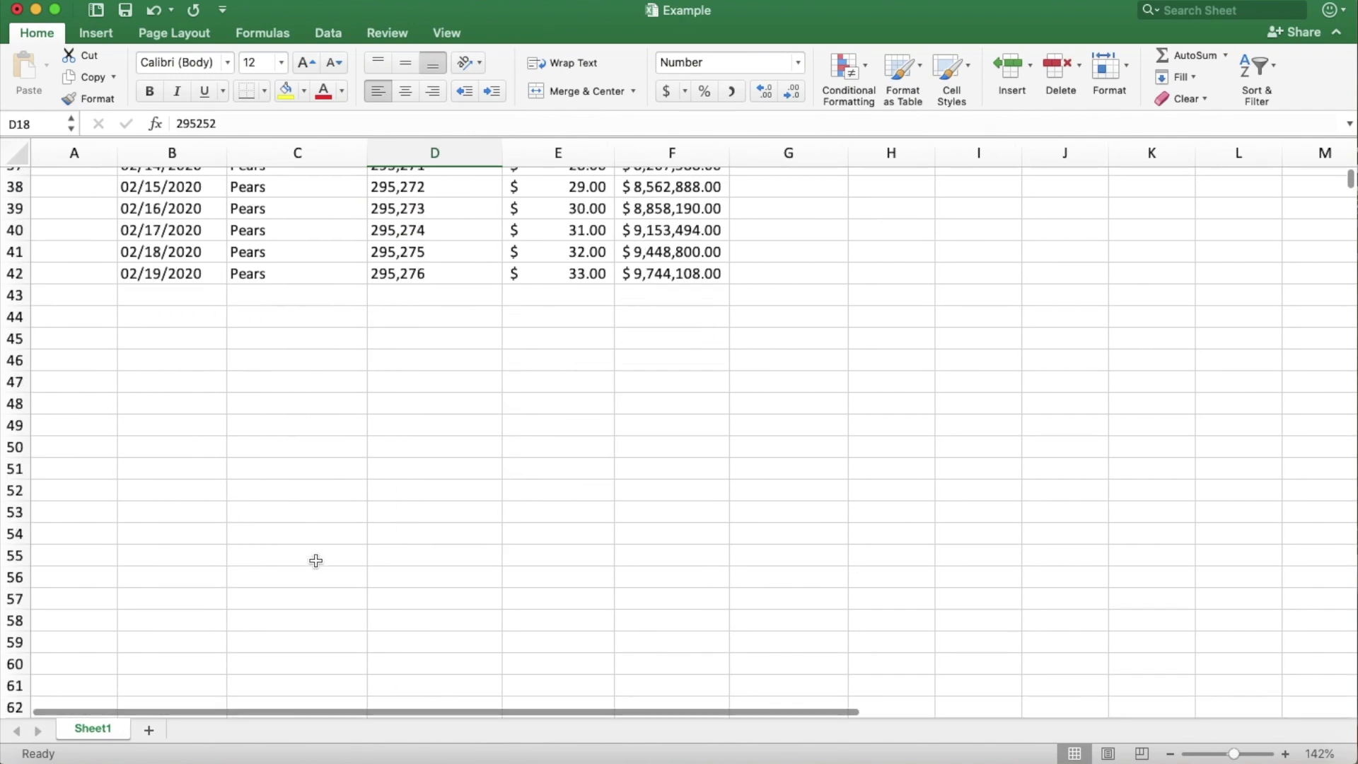
scroll(316, 561, up, 7)
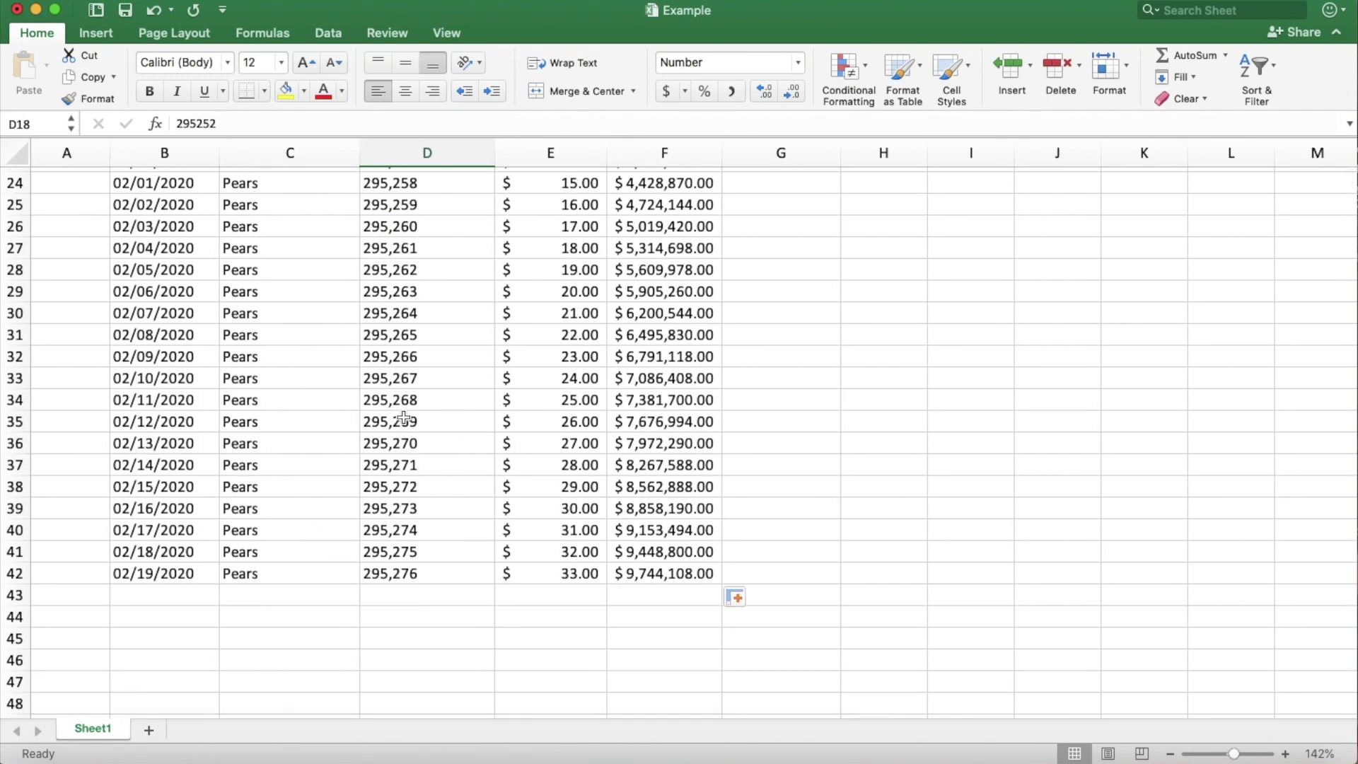
scroll(404, 418, up, 10)
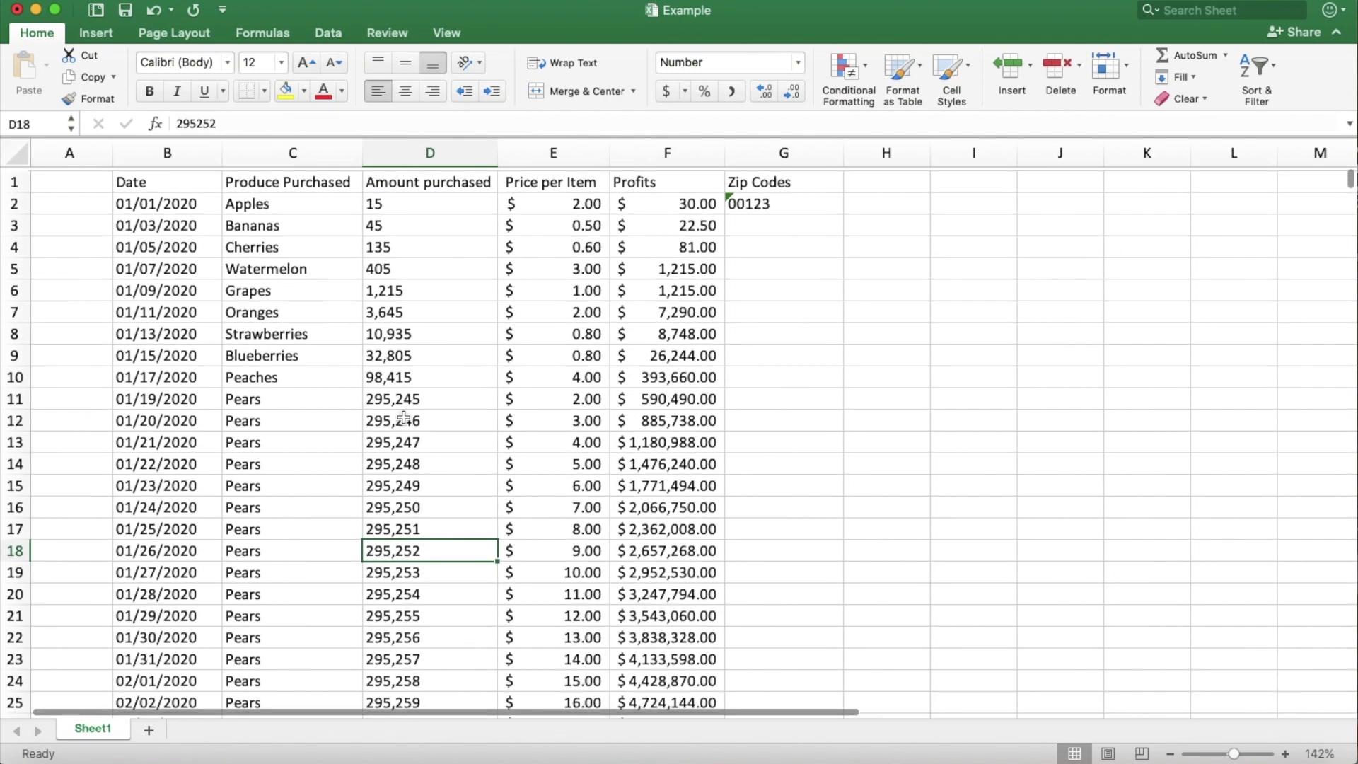
click(18, 182)
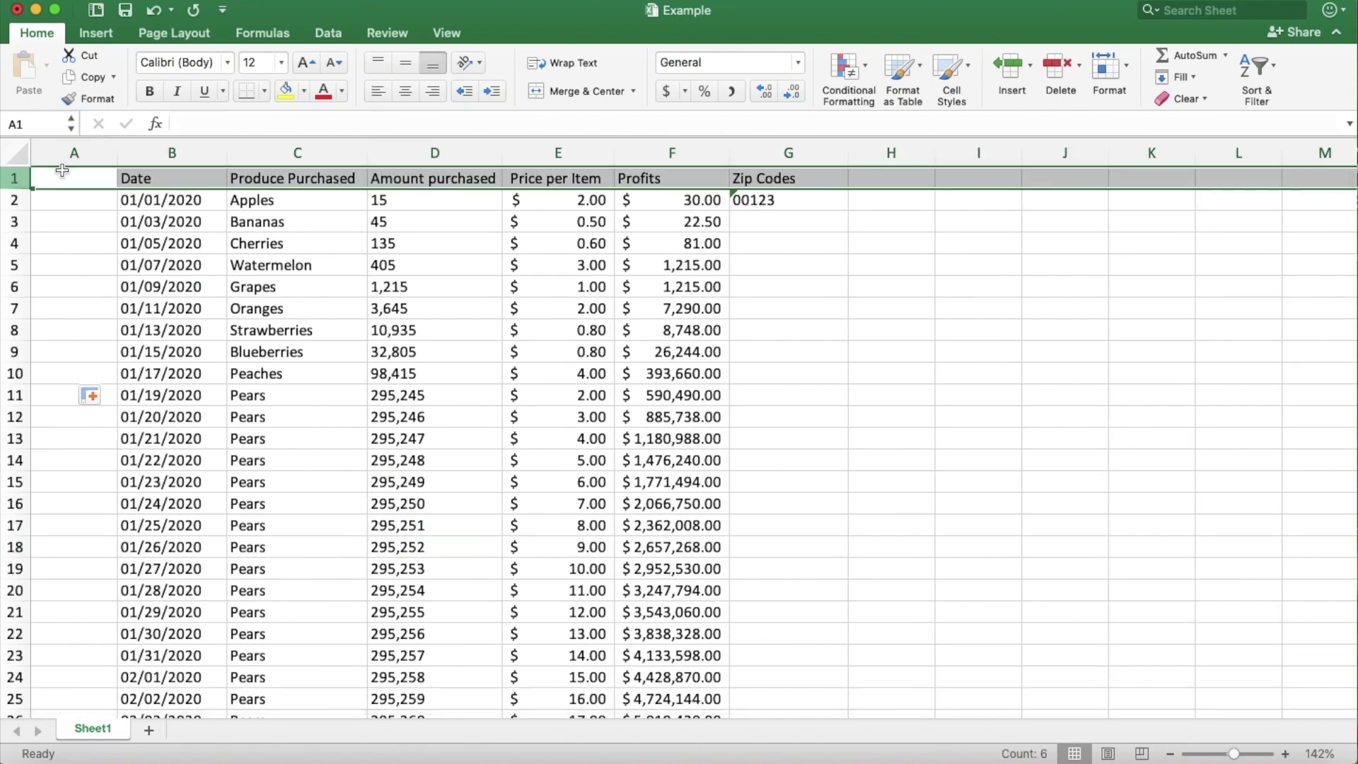
- Freeze the top row via View, scroll to confirm the header stays, then unfreeze panes
click(452, 35)
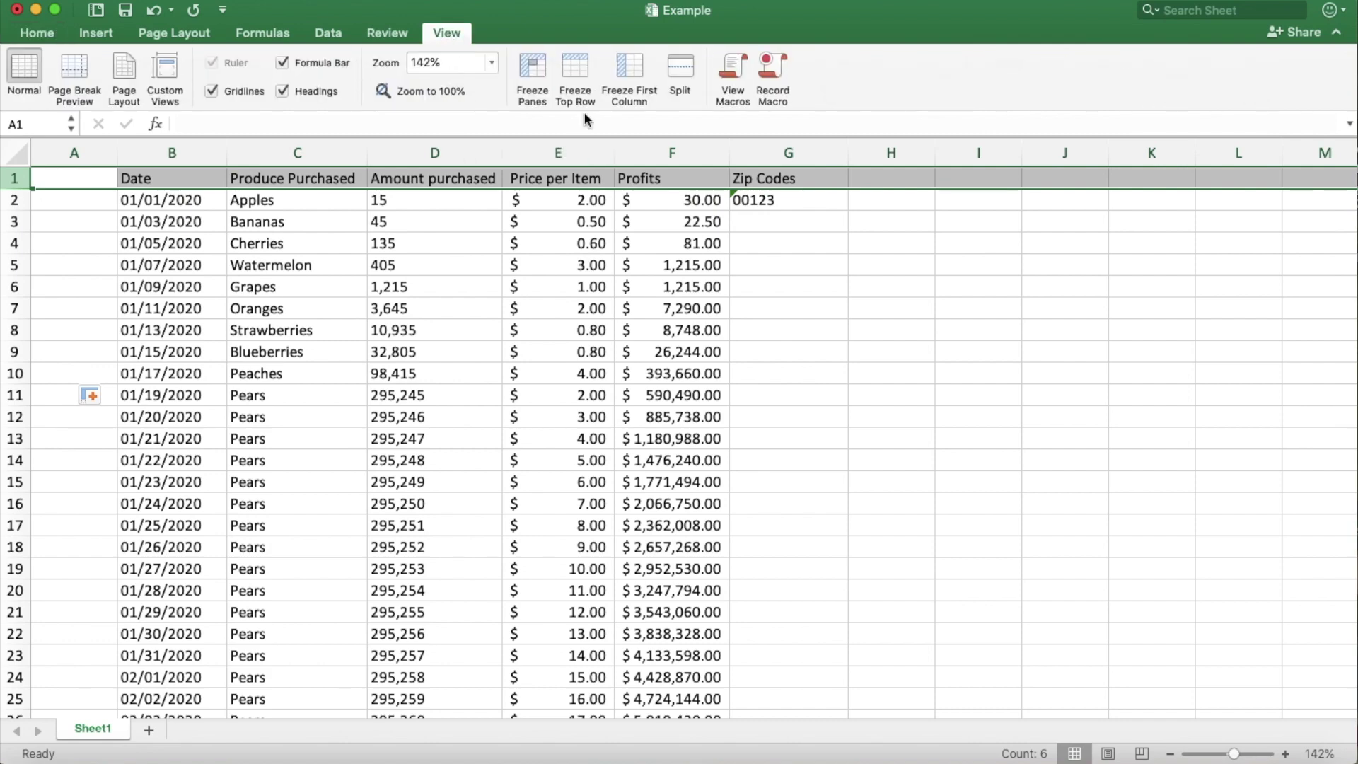
click(580, 73)
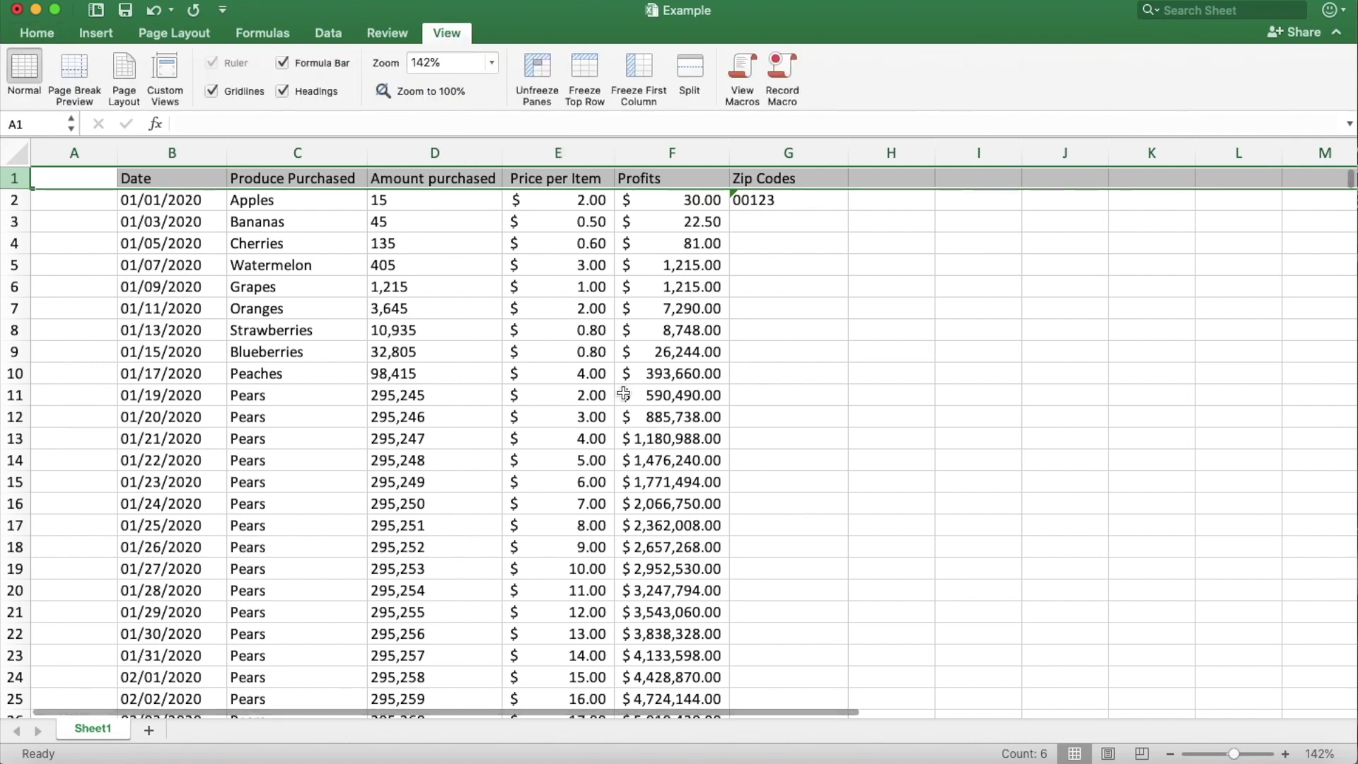
scroll(623, 395, down, 1)
scroll(622, 395, down, 9)
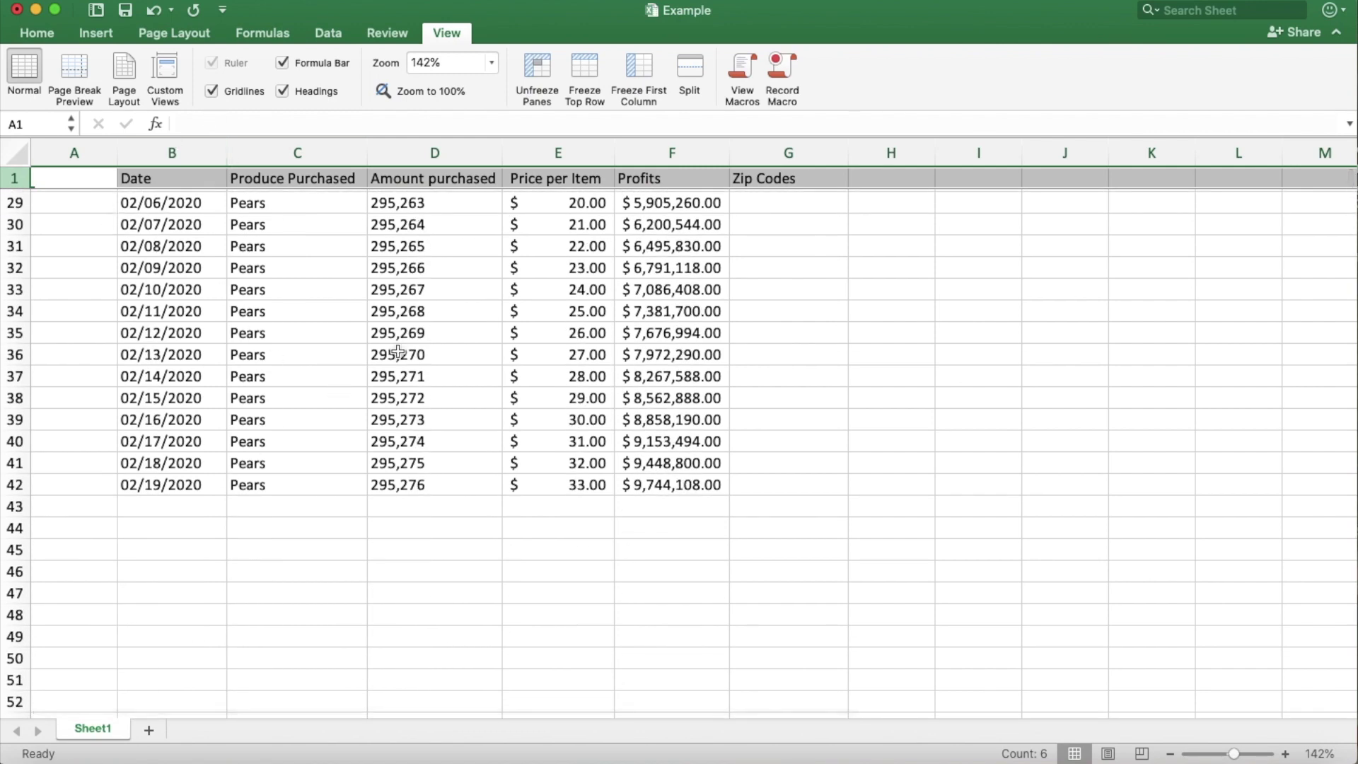
scroll(601, 524, down, 20)
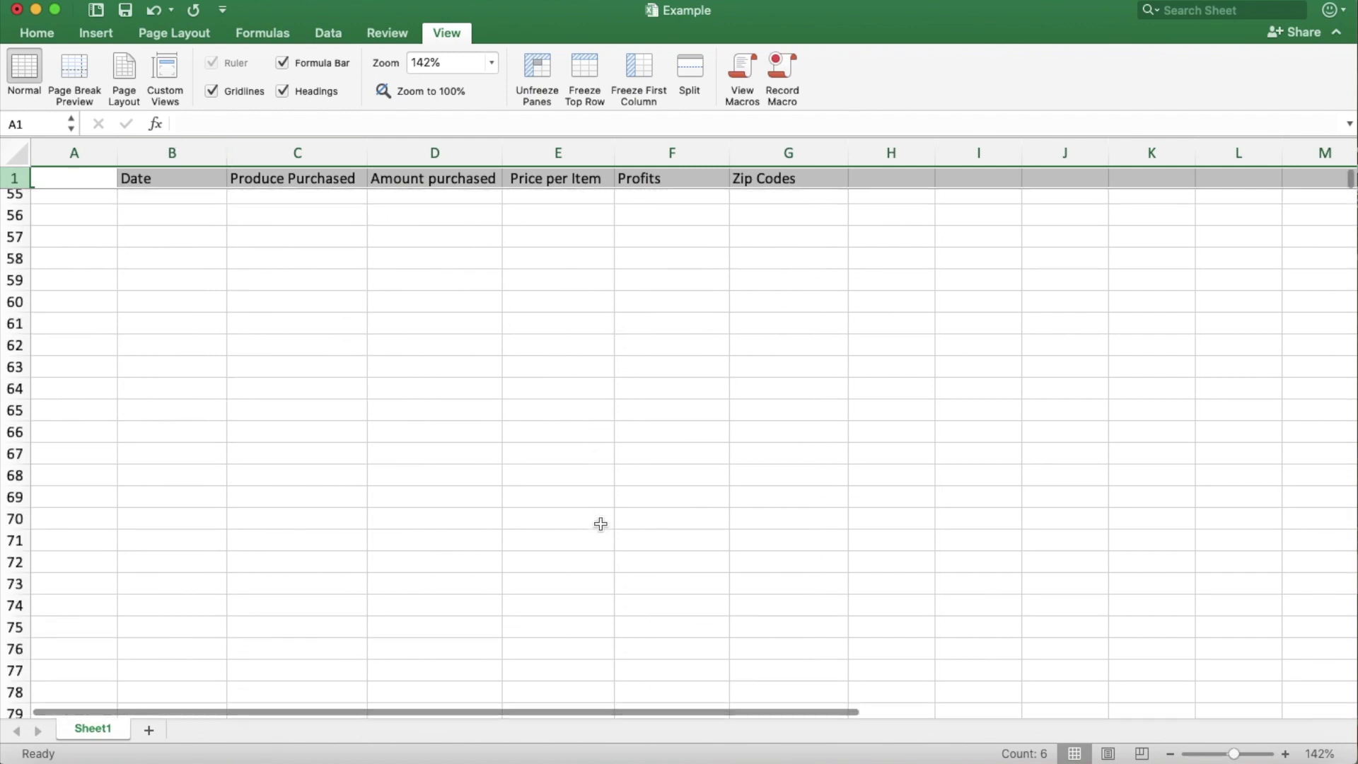
scroll(601, 524, up, 20)
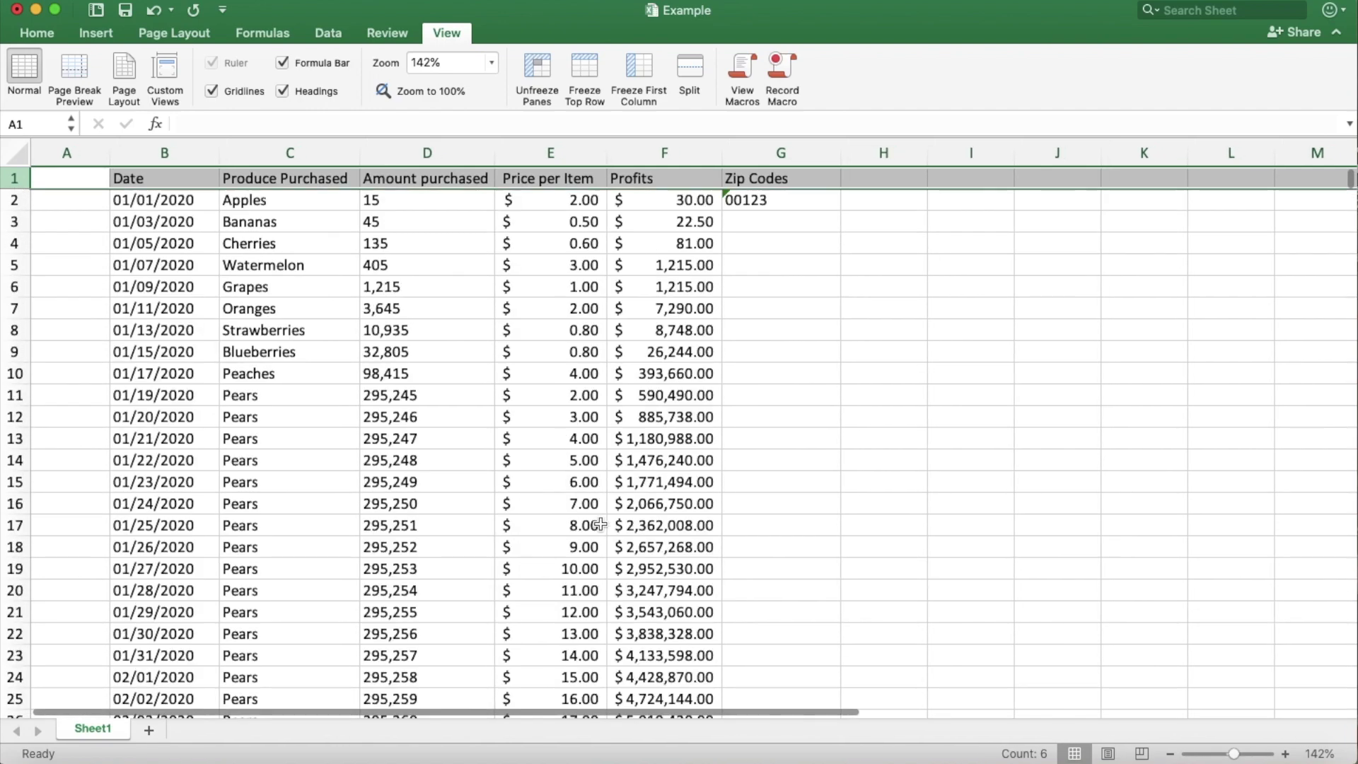
click(540, 68)
click(103, 395)
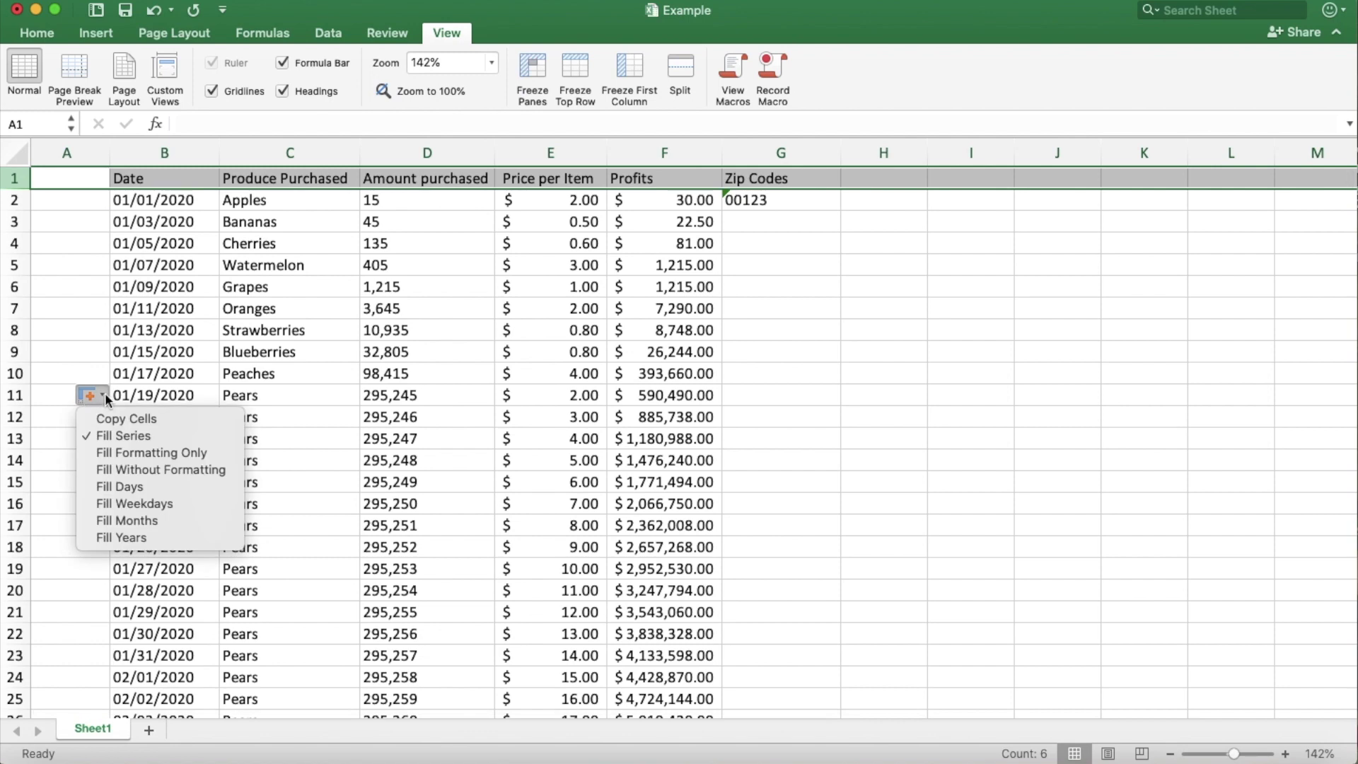
click(169, 340)
click(204, 312)
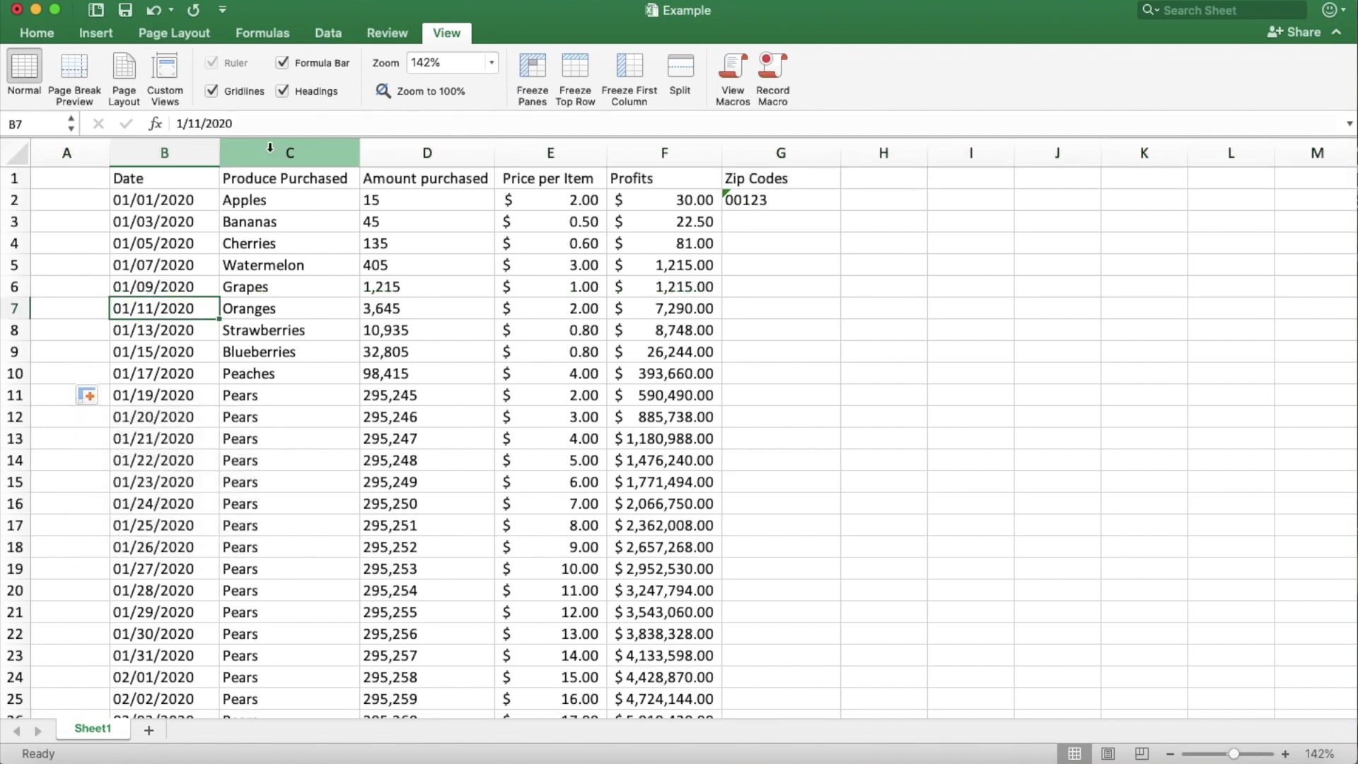
click(850, 205)
scroll(850, 206, right, 6)
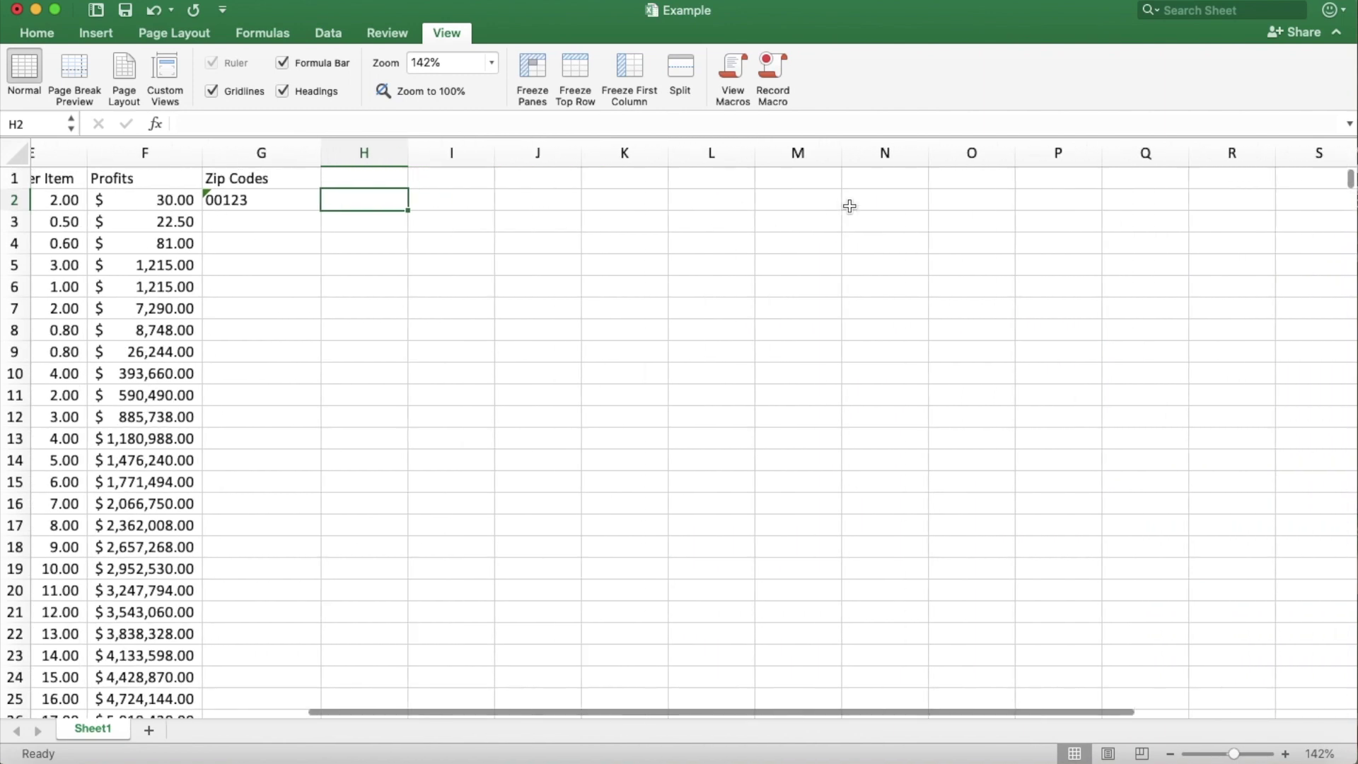
scroll(849, 206, right, 3)
scroll(849, 206, left, 10)
scroll(849, 209, down, 1)
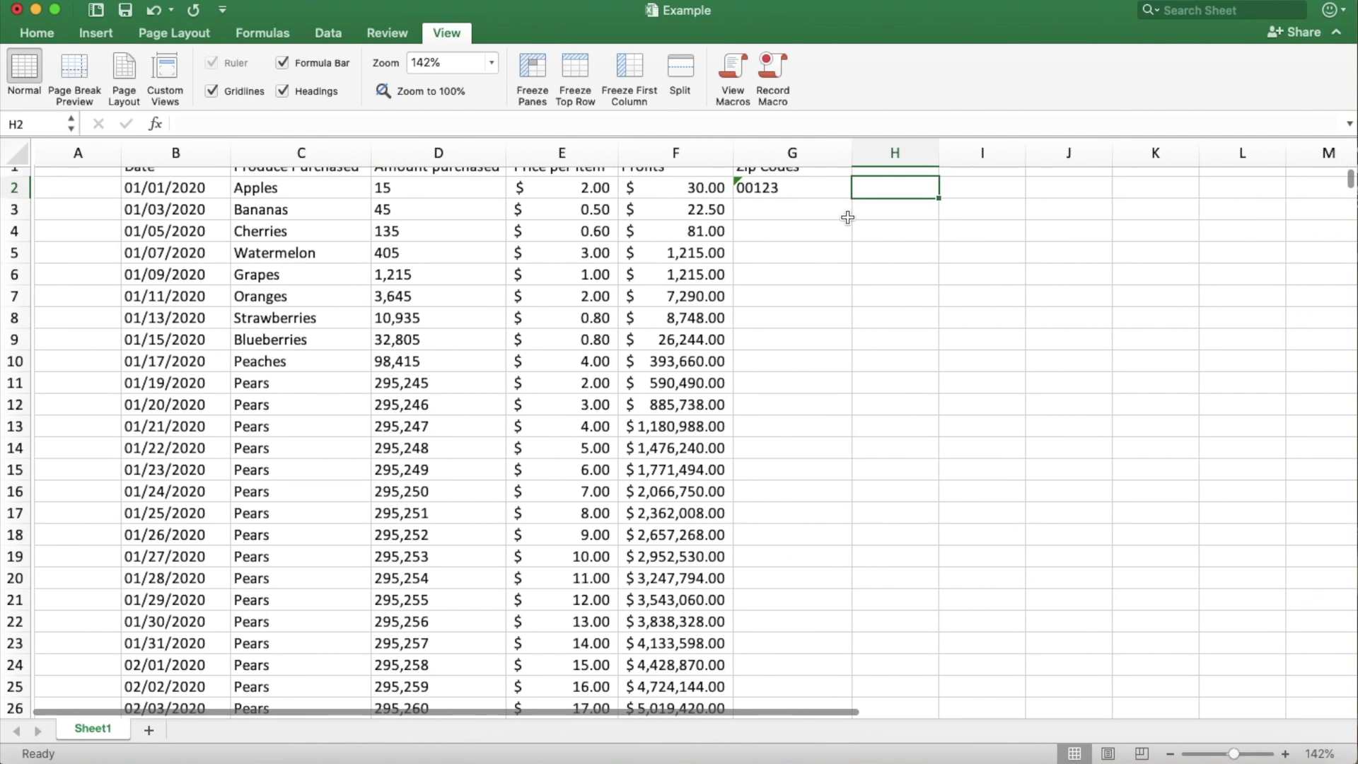
scroll(333, 474, up, 1)
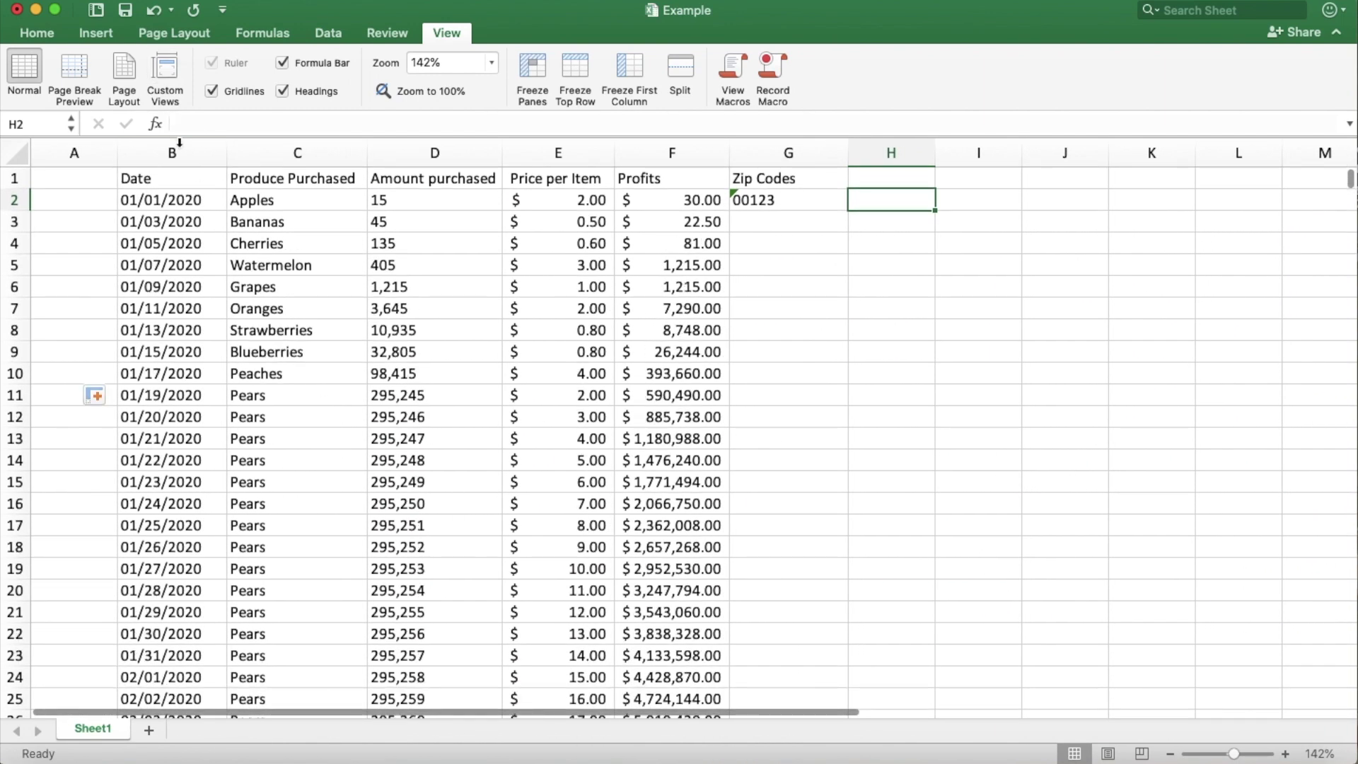
click(303, 155)
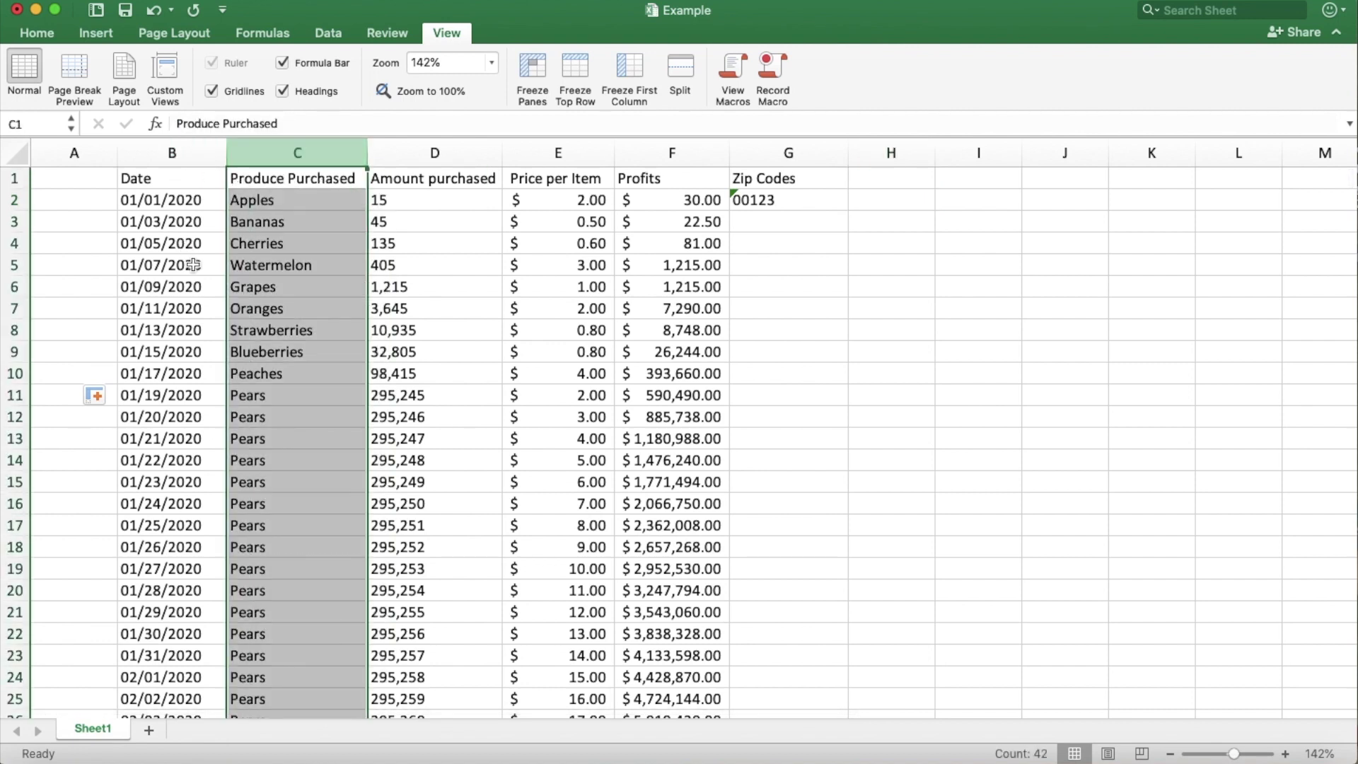
click(543, 74)
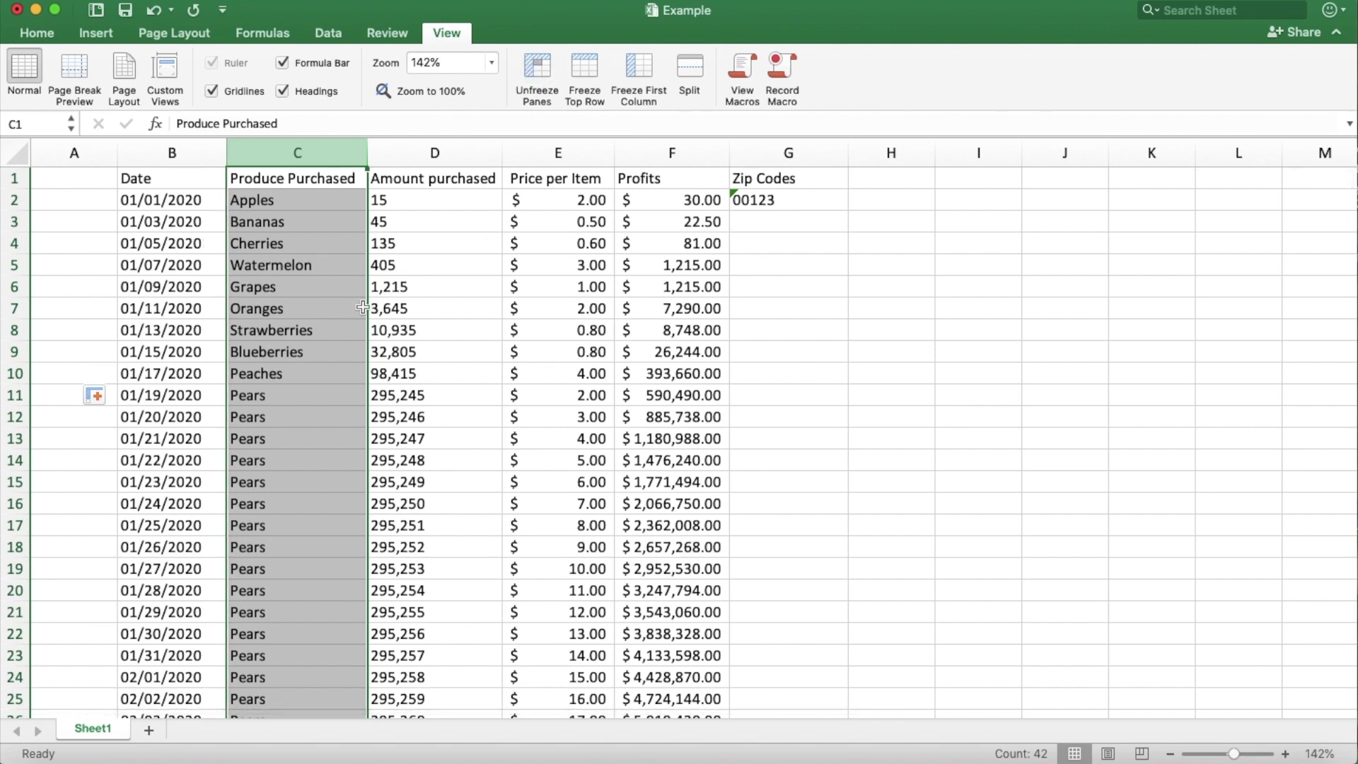
scroll(363, 307, right, 2)
scroll(363, 307, right, 8)
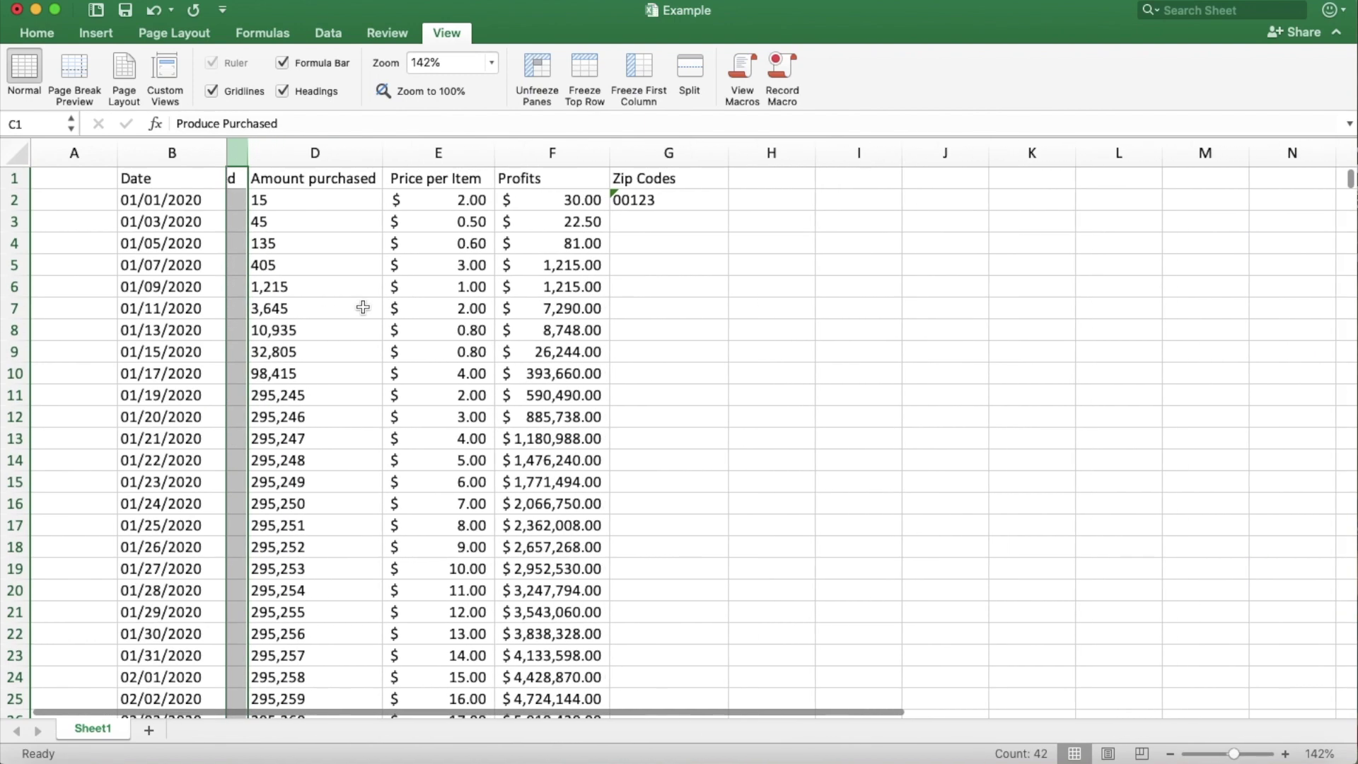
scroll(363, 307, right, 8)
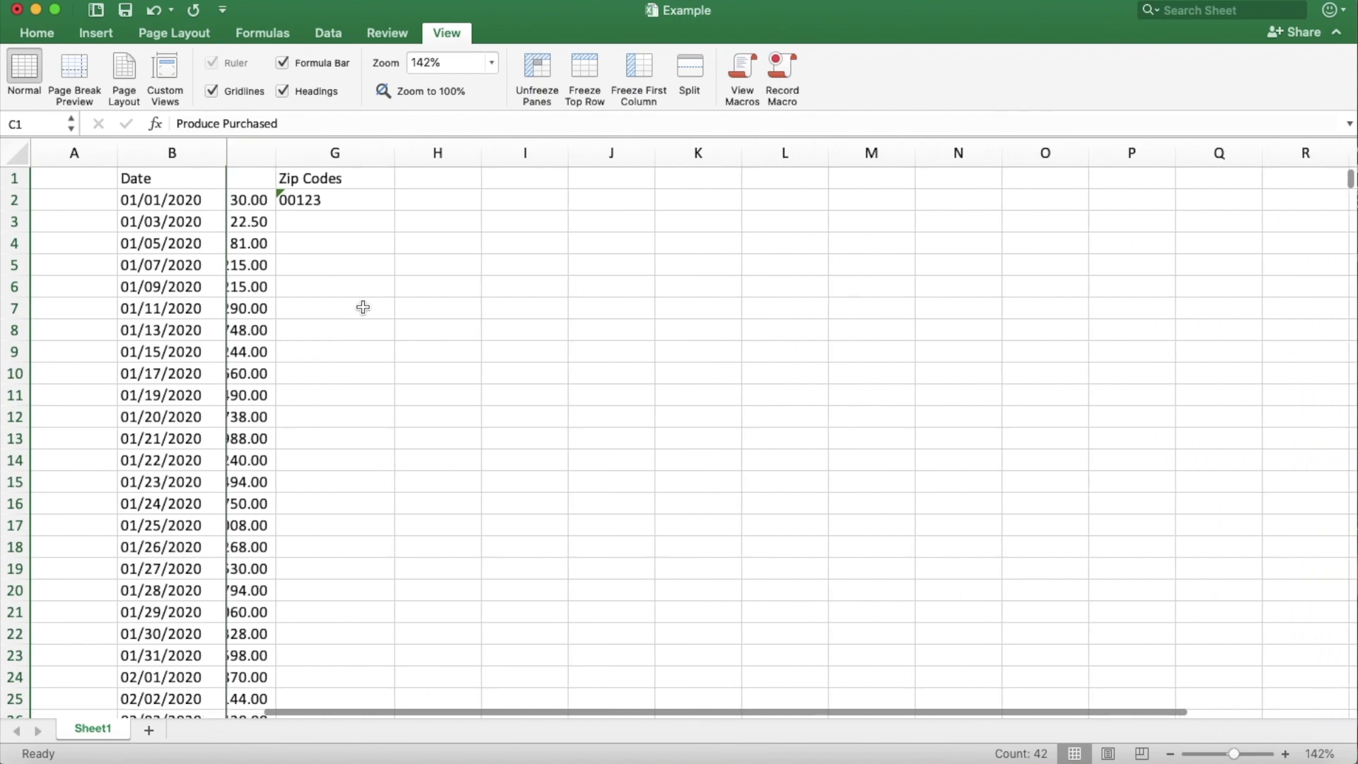
scroll(363, 307, left, 7)
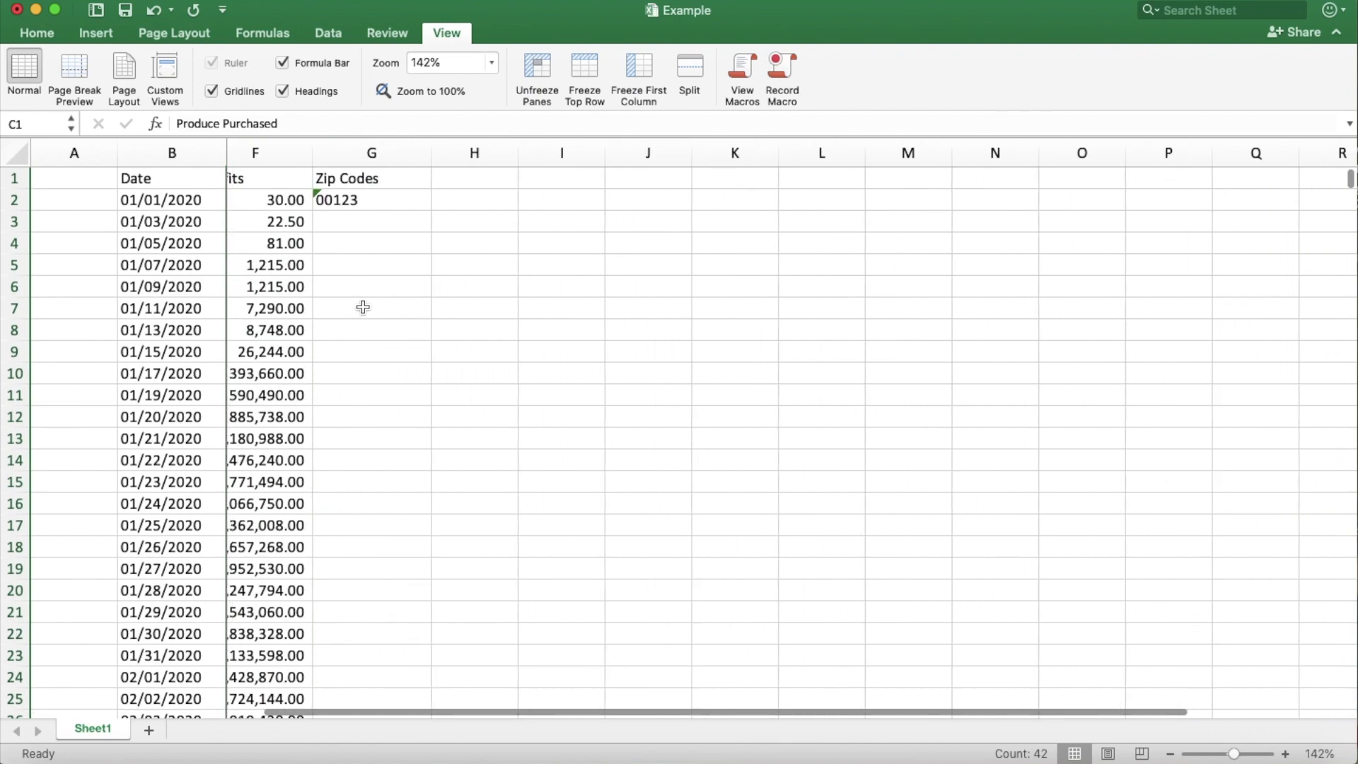
scroll(363, 307, right, 5)
scroll(362, 307, right, 10)
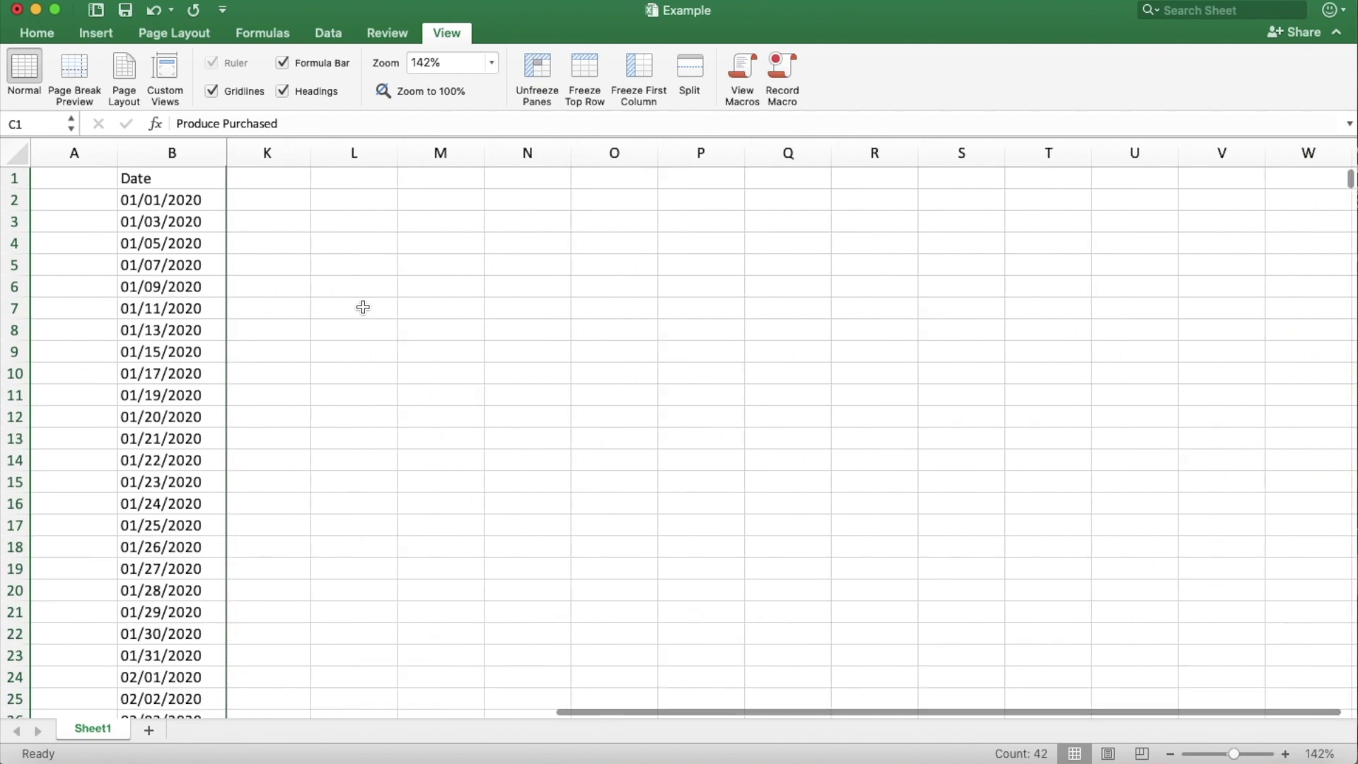
scroll(363, 307, left, 20)
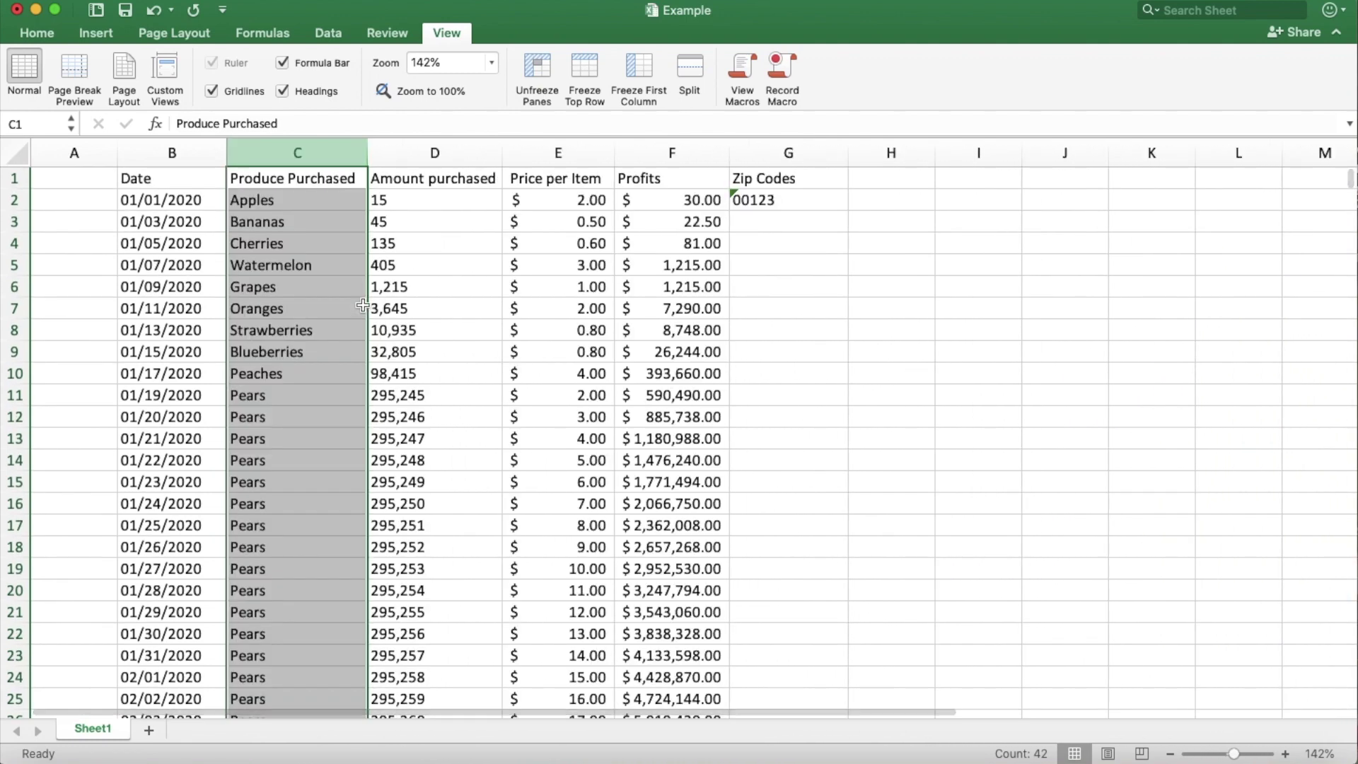
click(552, 67)
click(914, 436)
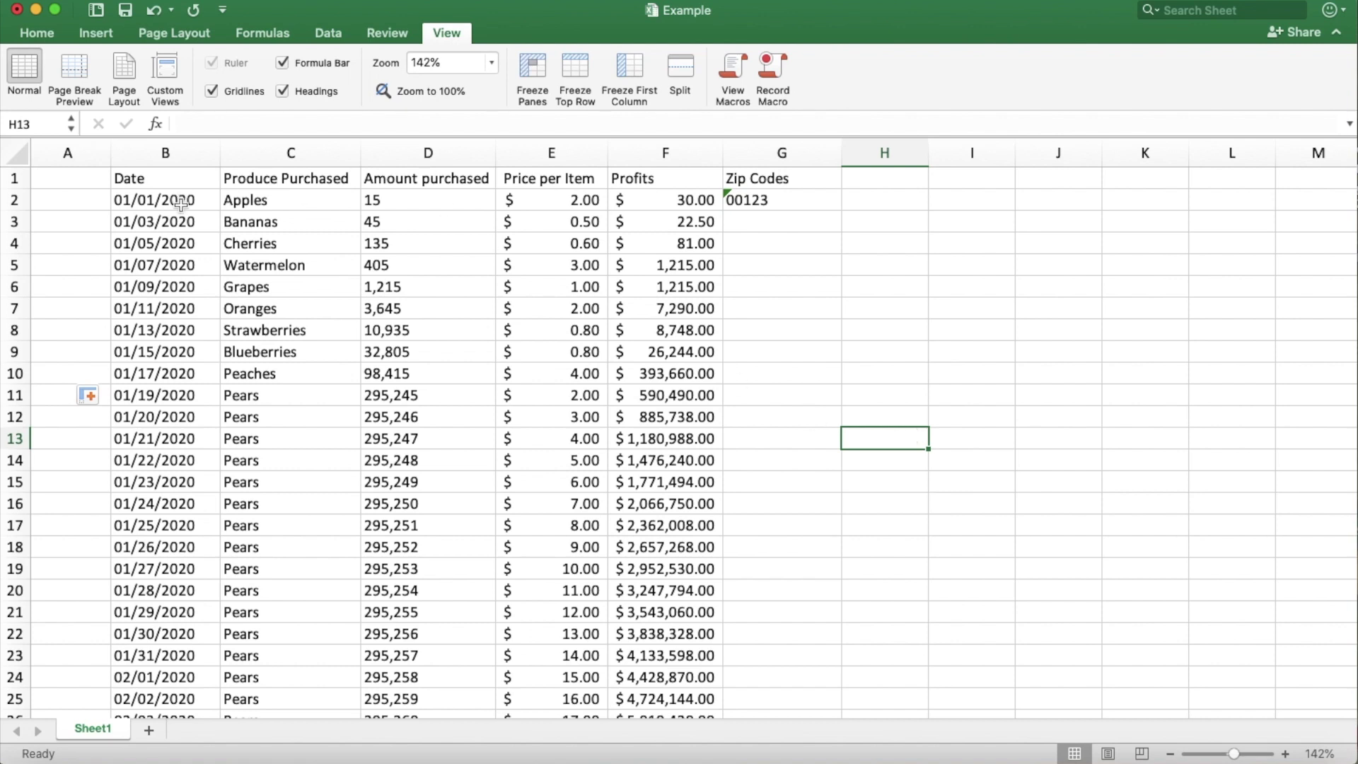
- Select the dates B2:B42 from B2 using Cmd+Shift+Down
mouse_move(181, 204)
mouse_down()
mouse_move(167, 219)
mouse_move(162, 711)
mouse_move(212, 711)
mouse_move(163, 659)
mouse_move(173, 221)
mouse_up()
scroll(209, 379, up, 15)
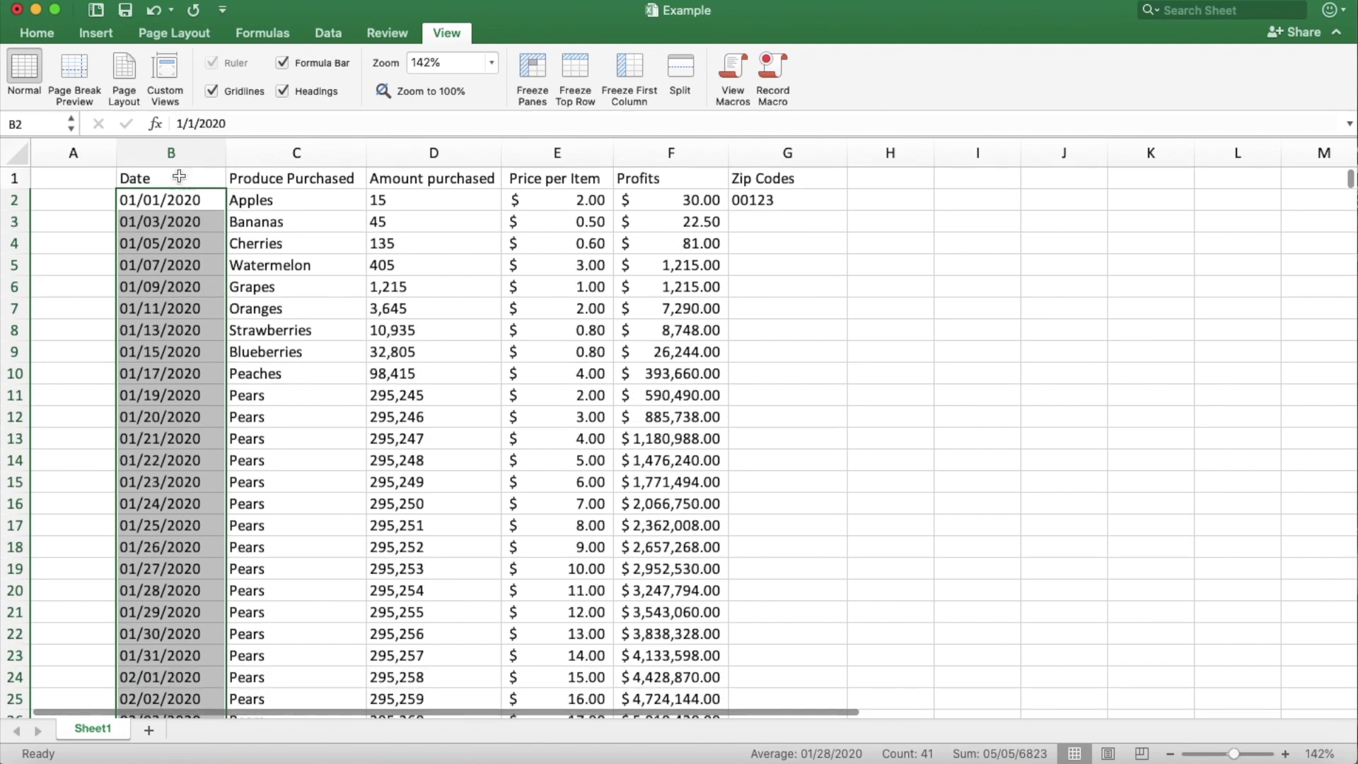
click(185, 197)
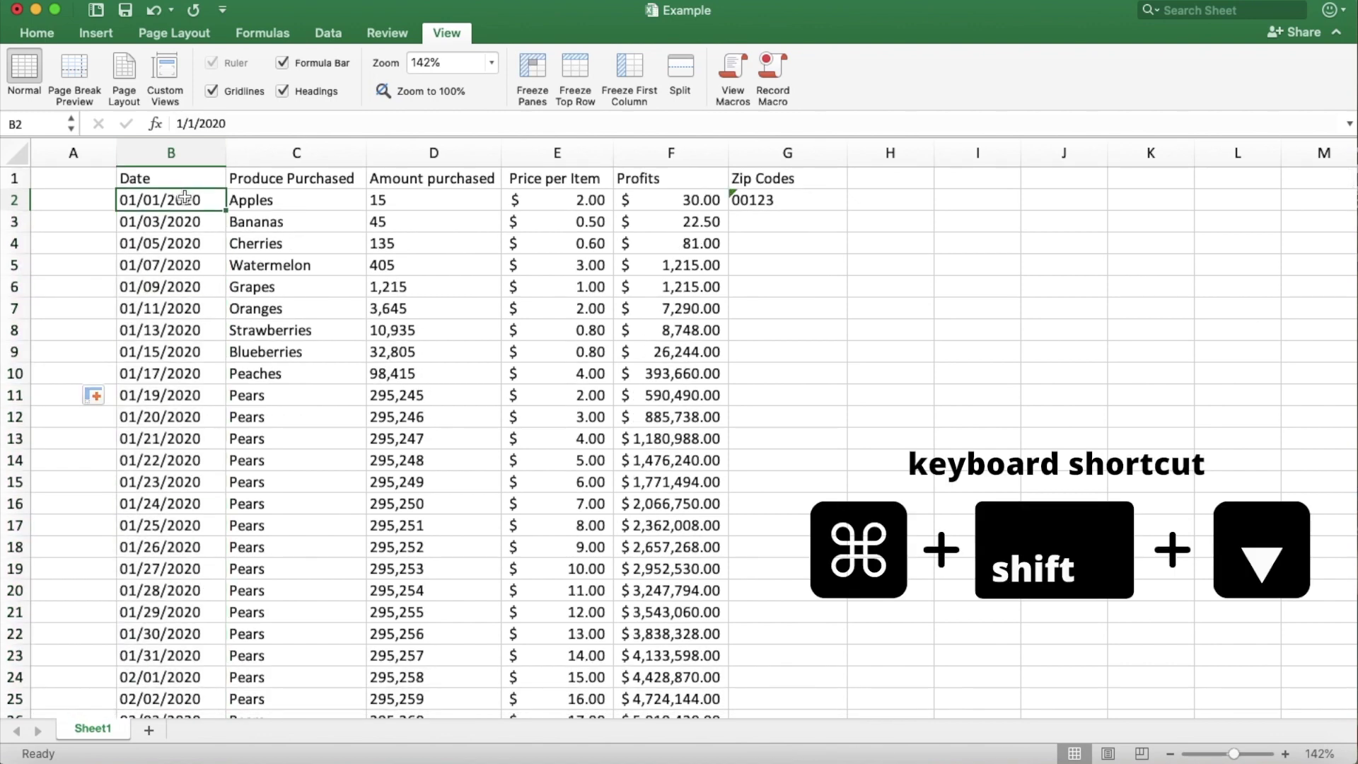
key(super+shift+Down)
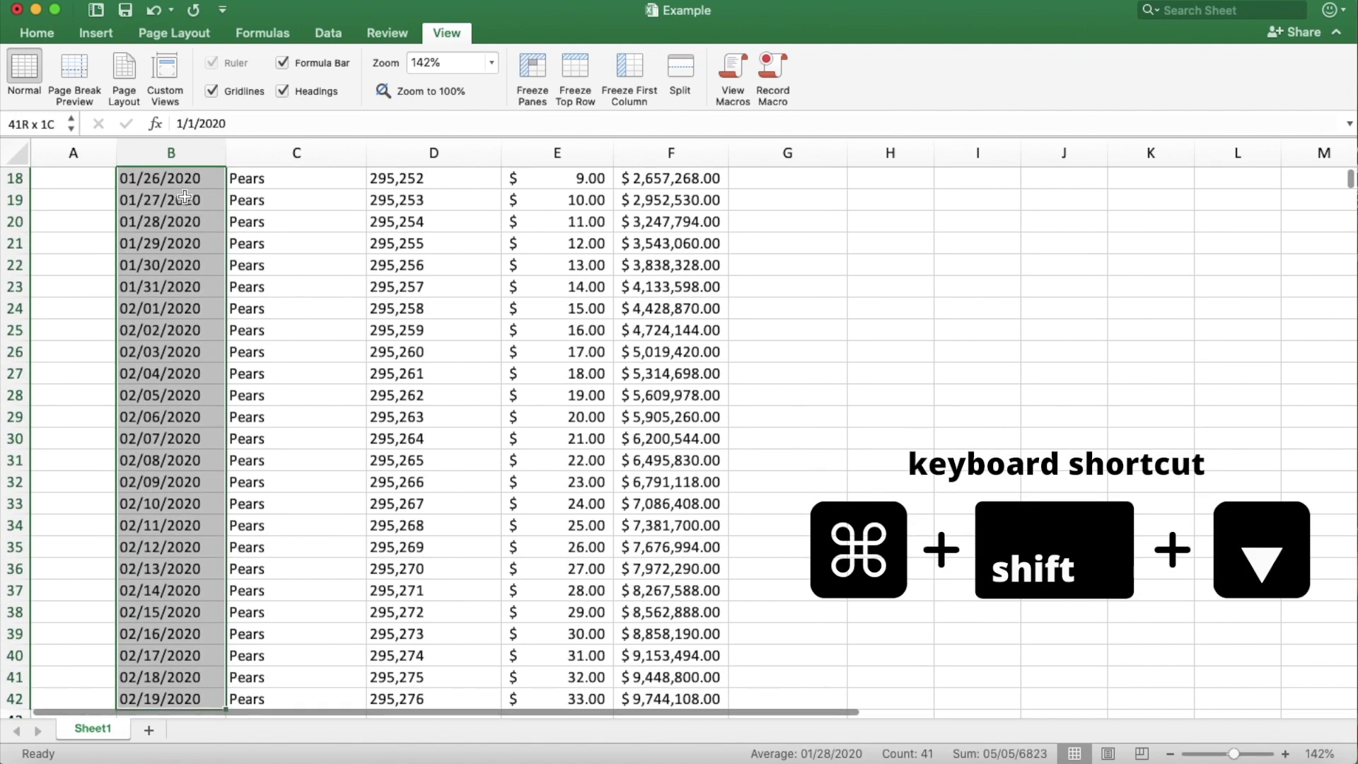
scroll(193, 416, down, 3)
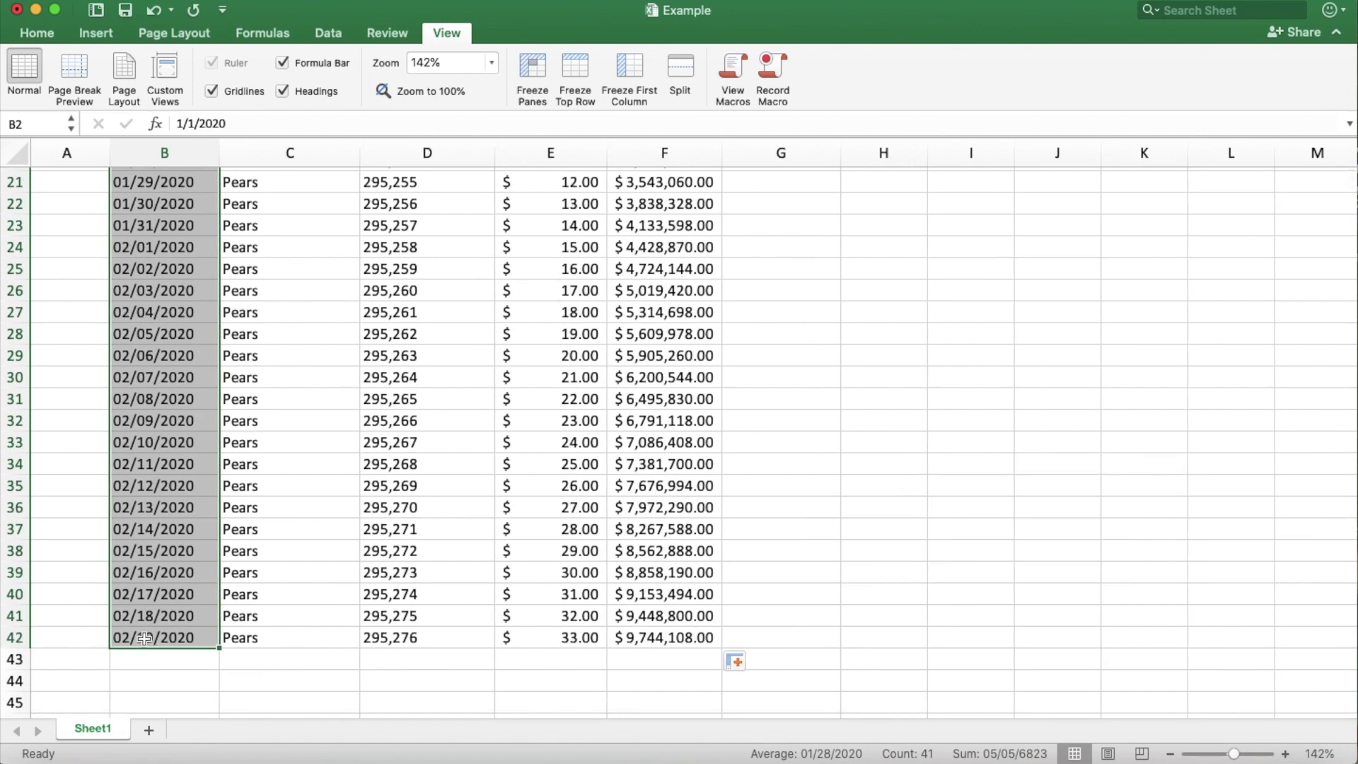
scroll(144, 639, down, 20)
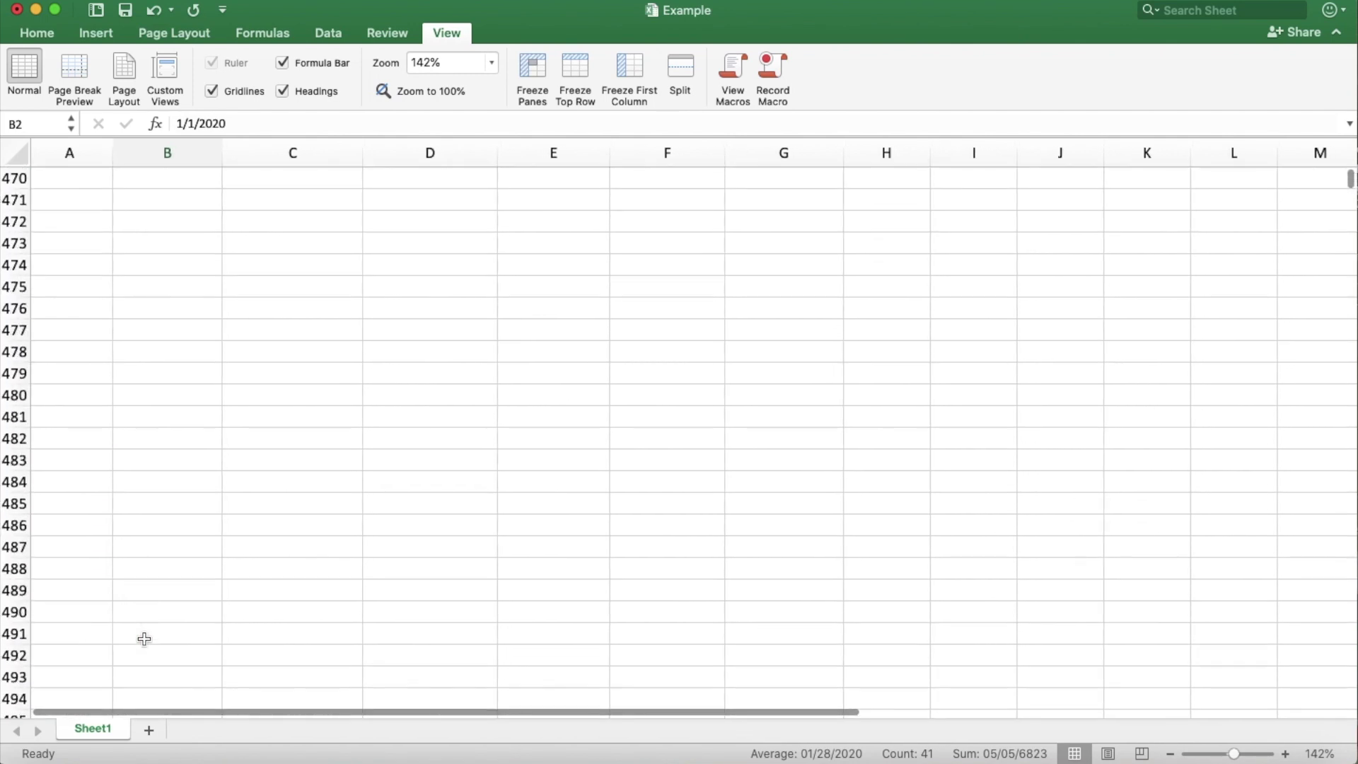
scroll(144, 639, up, 20)
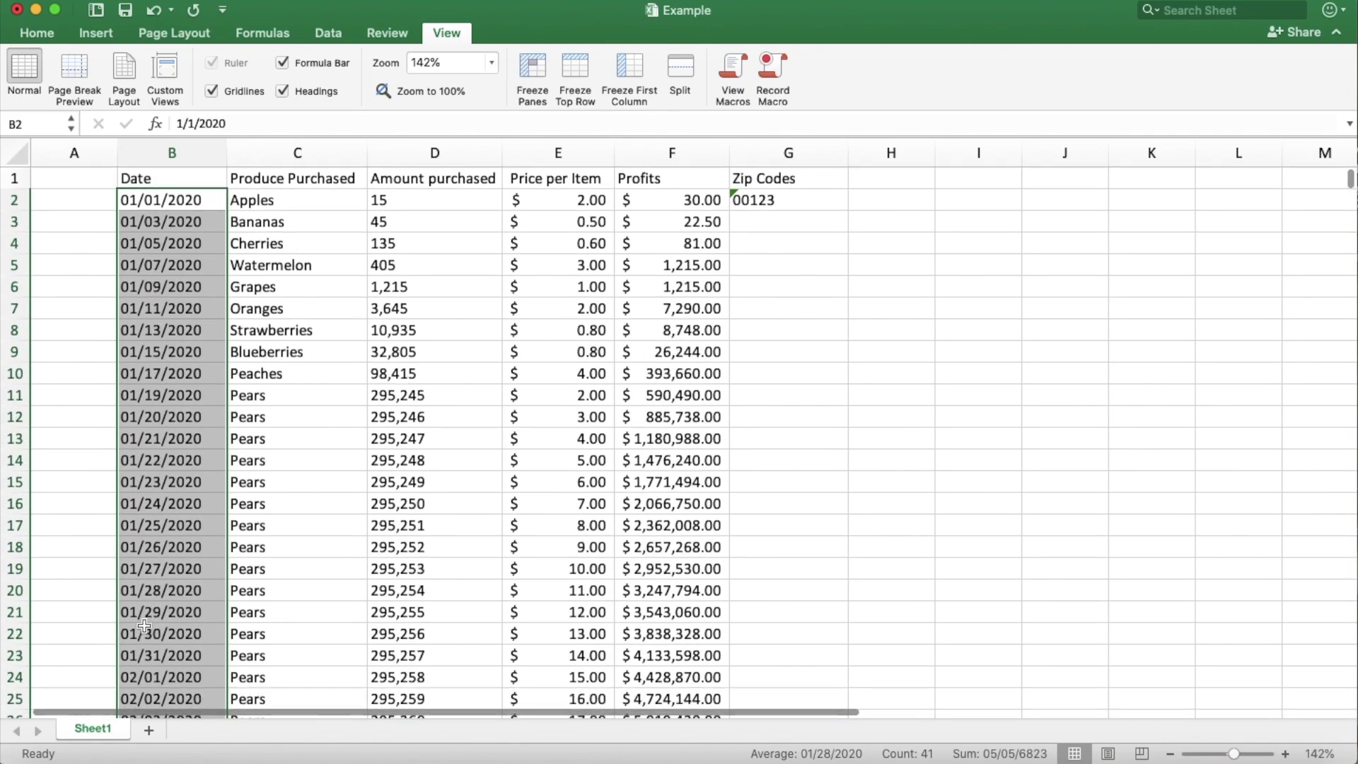
- From B2, extend the selection with Cmd+Shift+Right and Cmd+Shift+Down to cover B2:G42
click(197, 200)
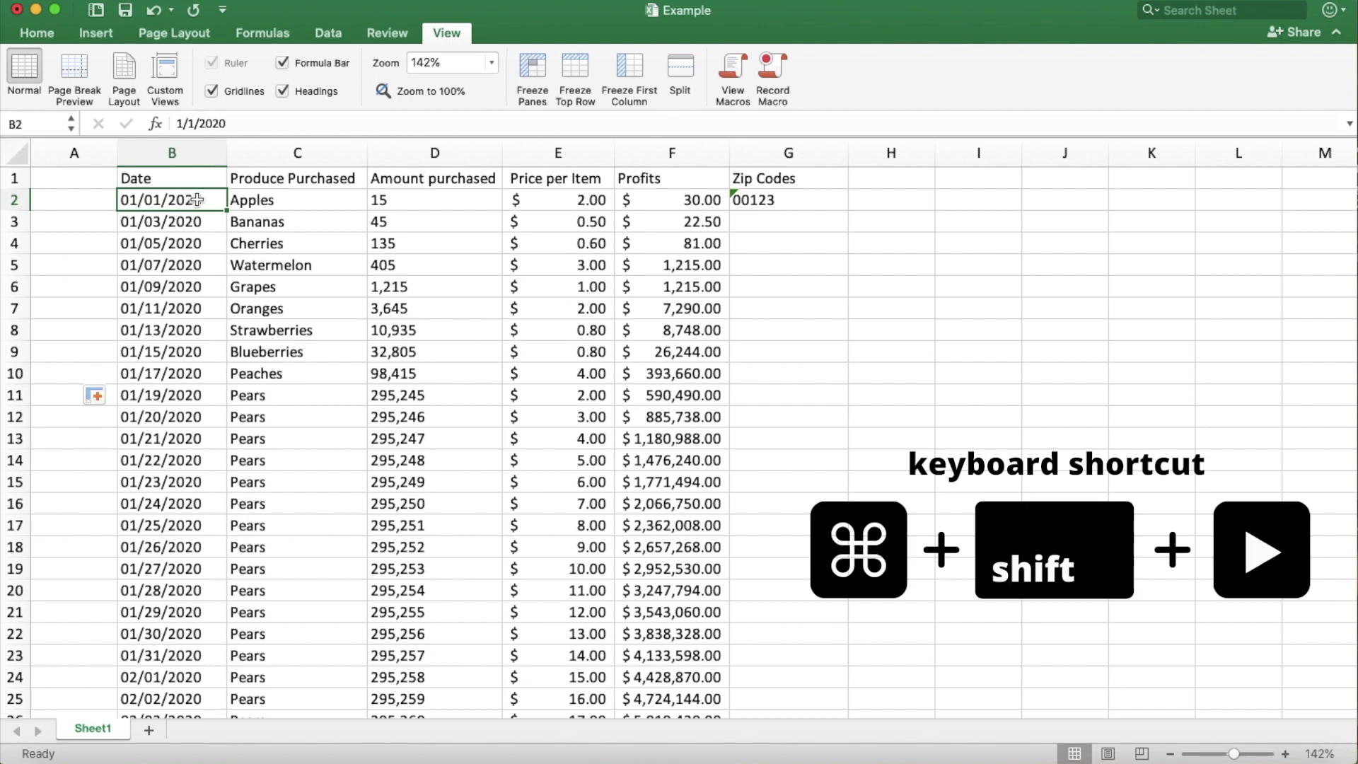
key(super+shift+Right)
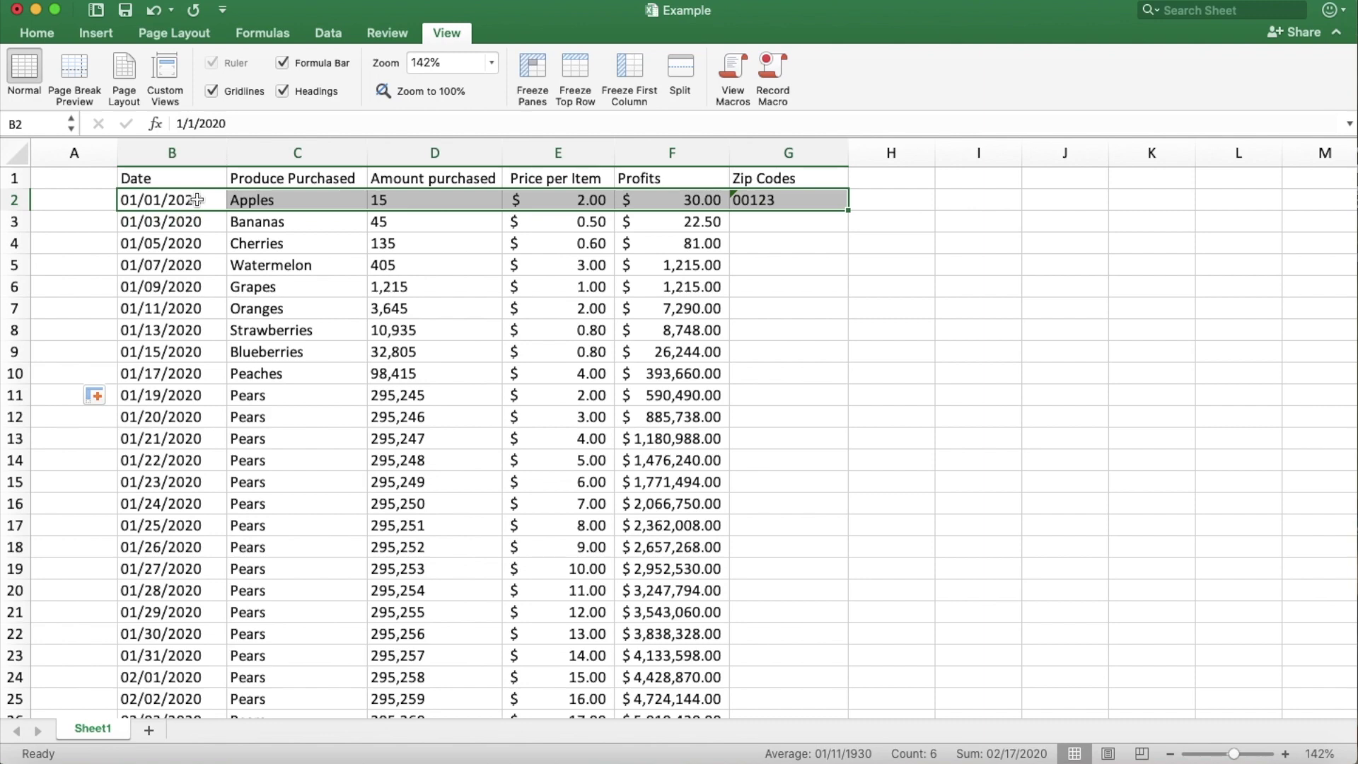
key(super+shift+Down)
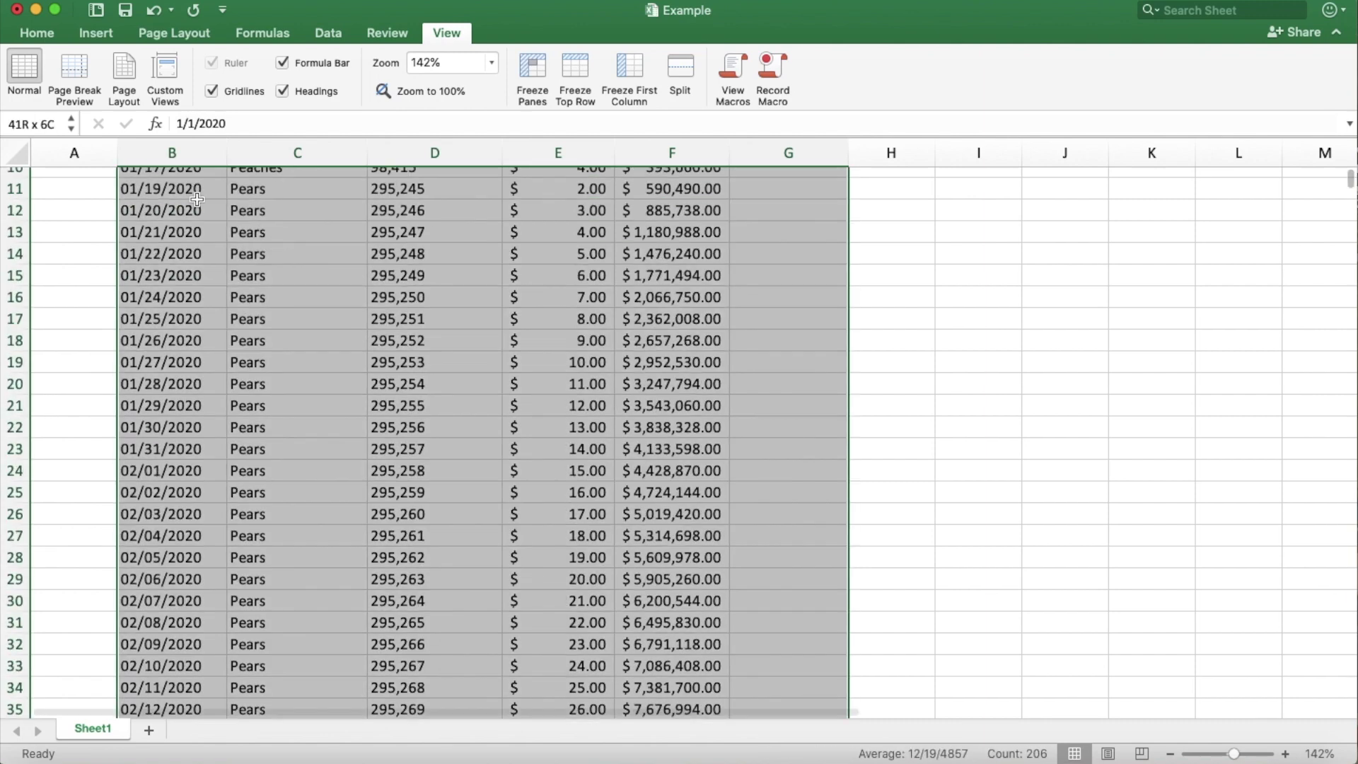
scroll(141, 375, down, 1)
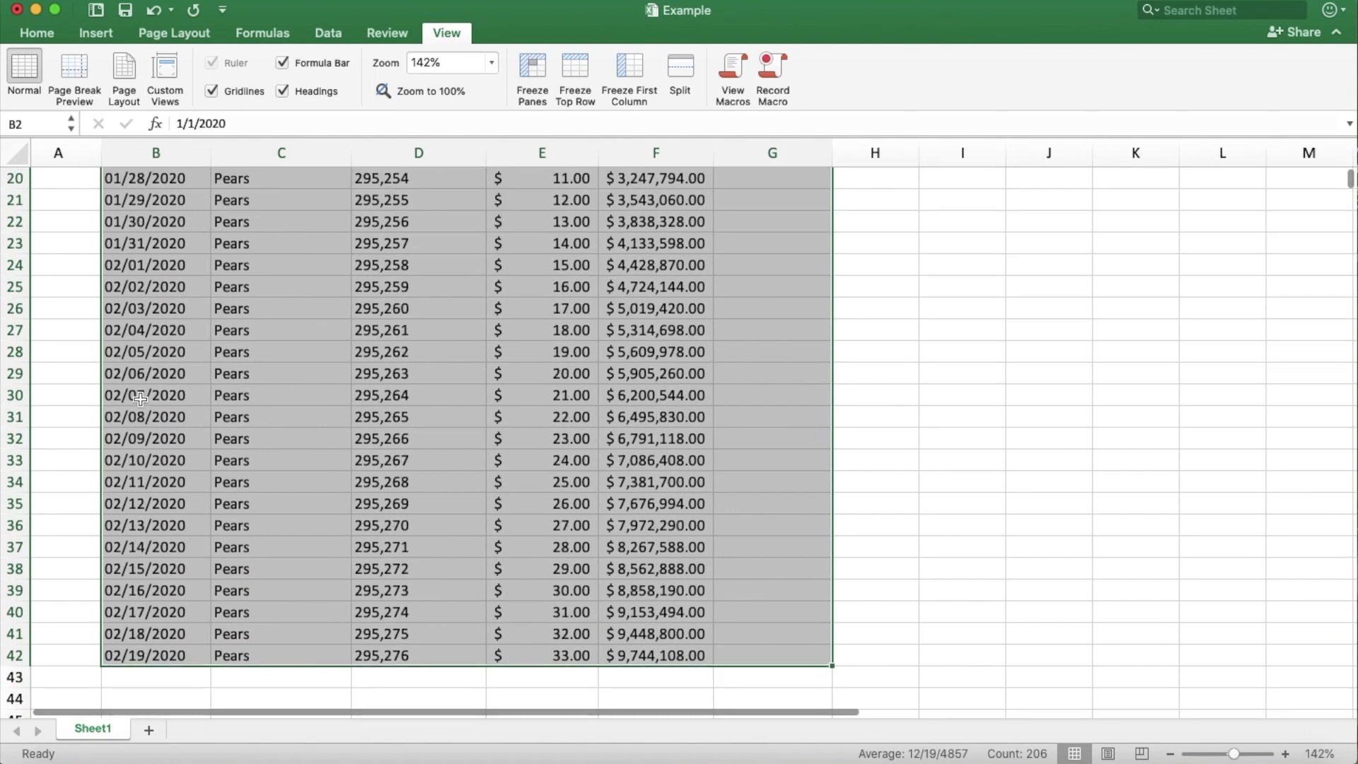
scroll(140, 399, up, 6)
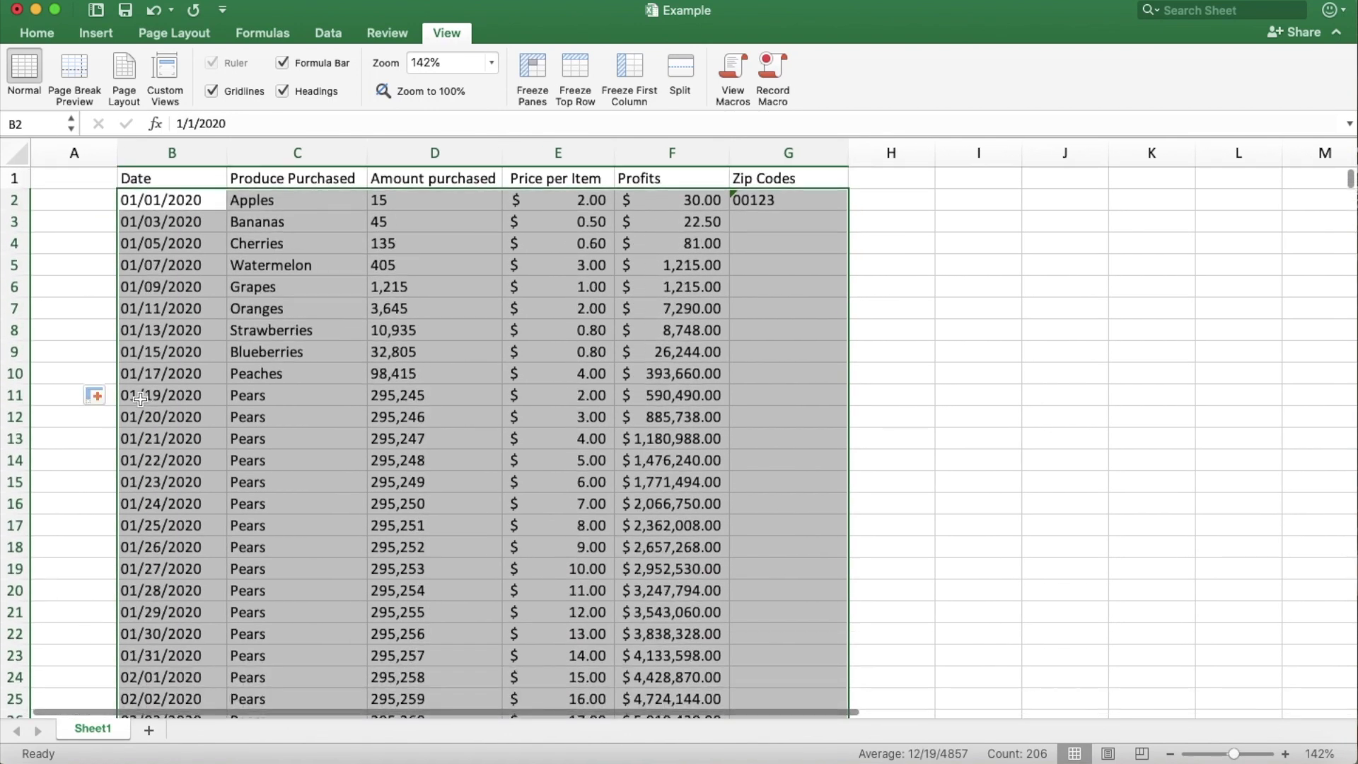